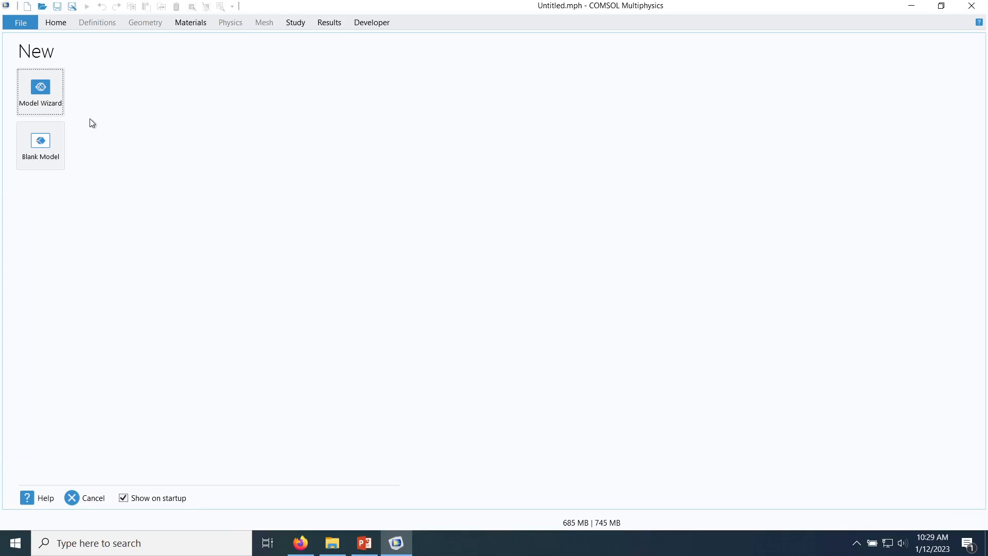
Step: Start a 3D model with the Model Wizard and add the Heat Transfer in Solids (ht) physics interface
left_click(46, 103)
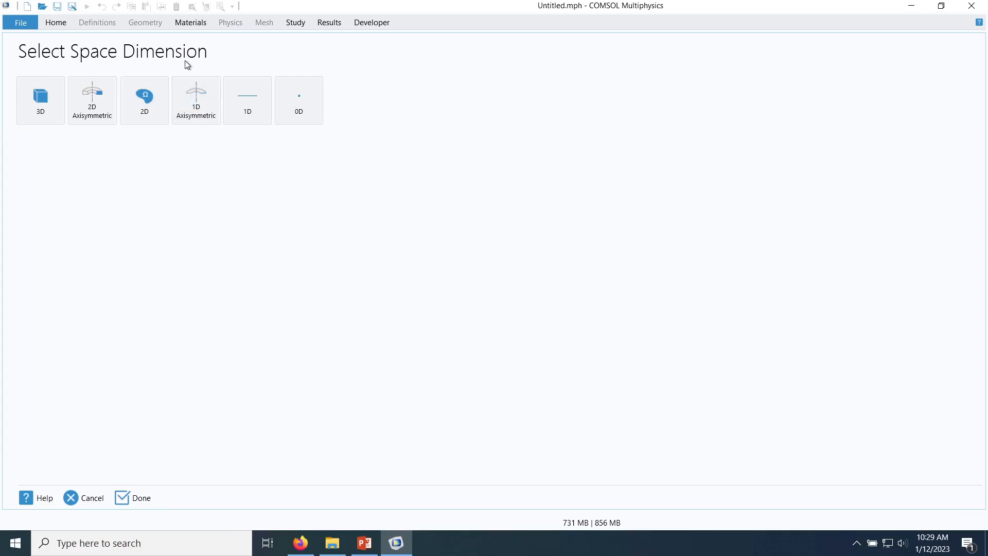
left_click(40, 98)
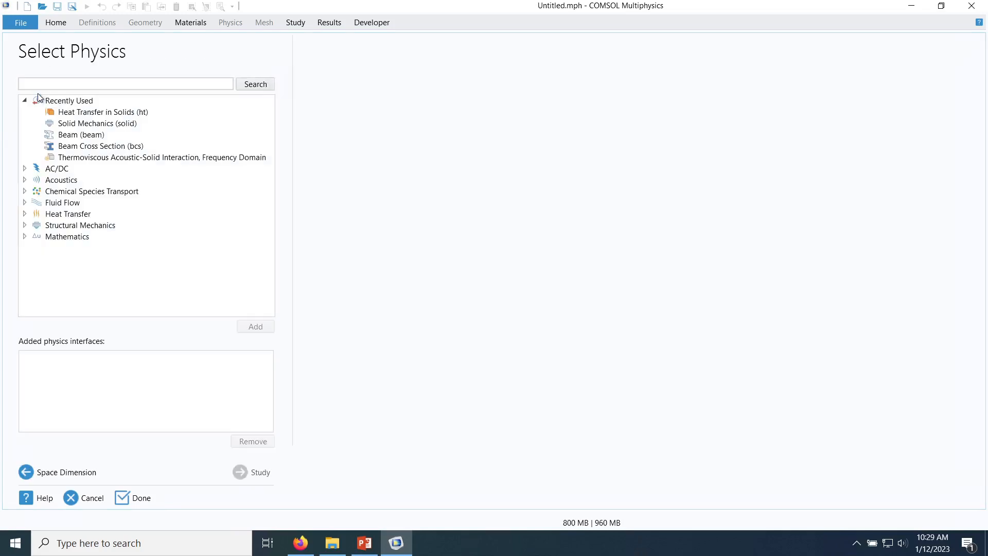
left_click(25, 100)
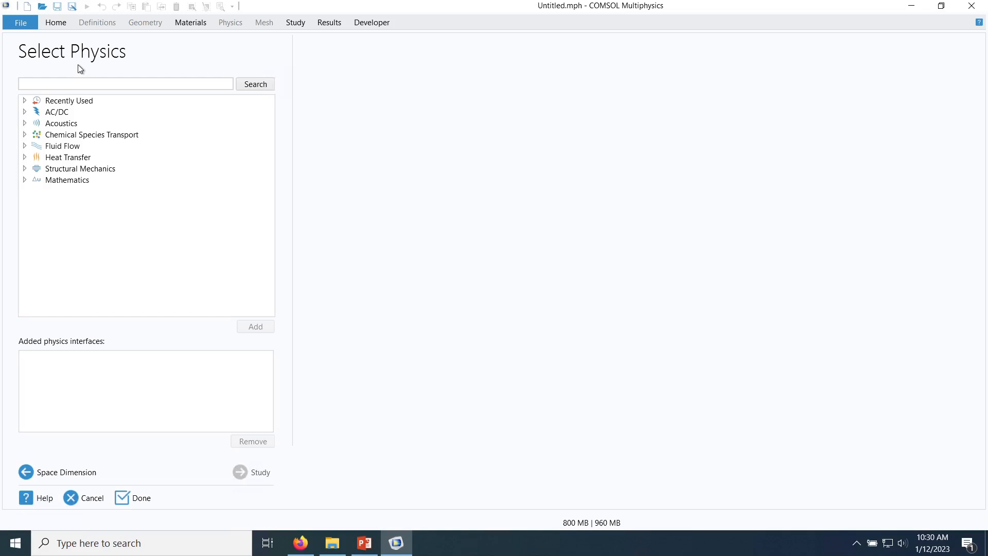
left_click(75, 161)
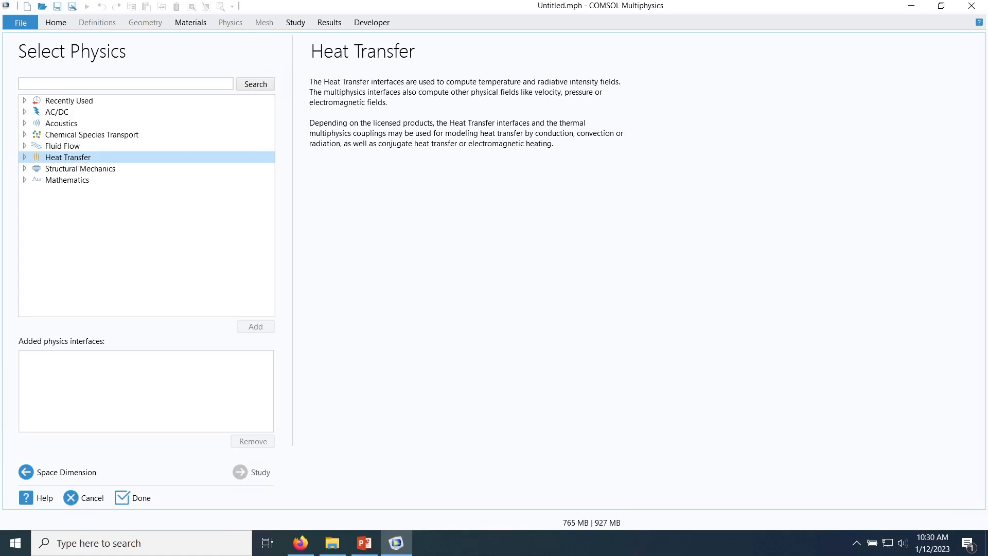
left_click_drag(454, 81, 514, 81)
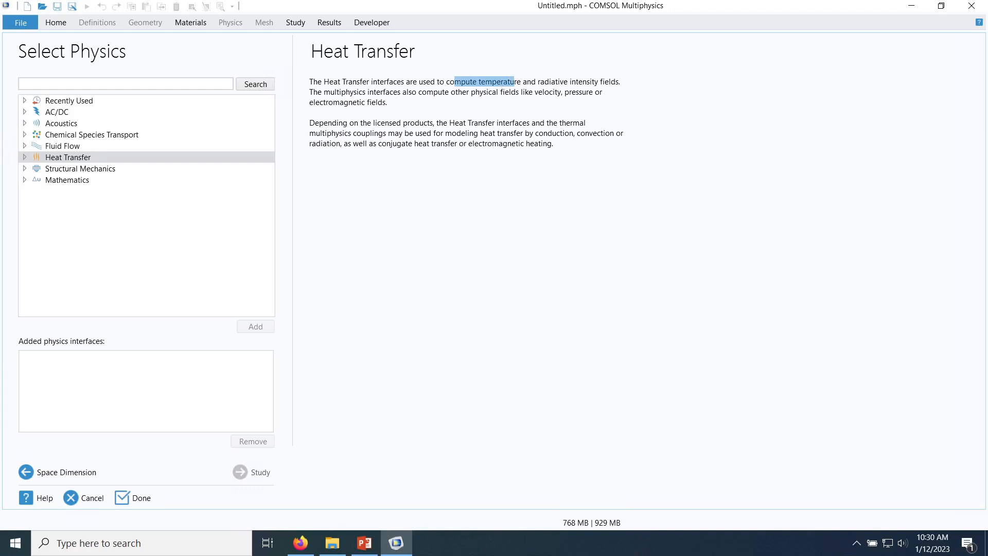
left_click(27, 161)
left_click(26, 161)
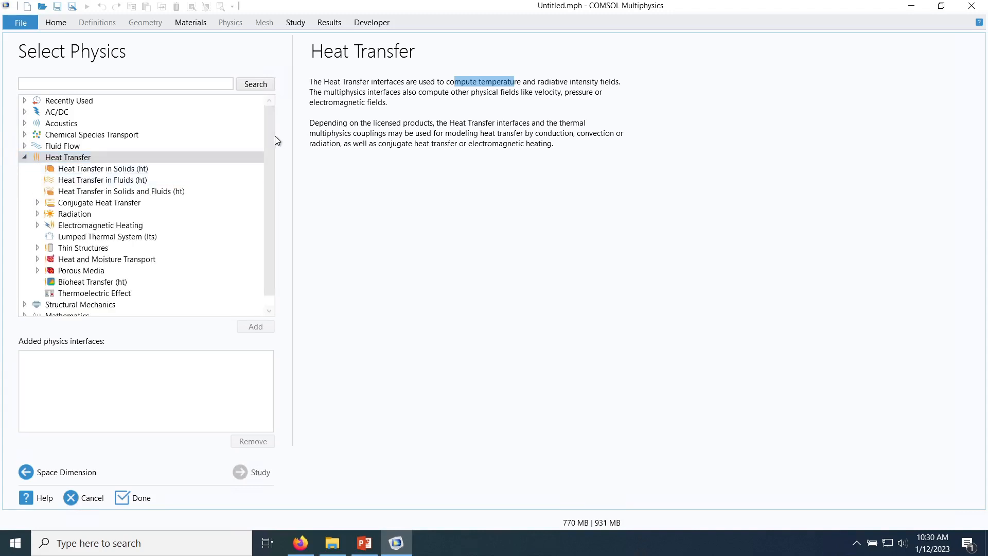
scroll(272, 148, "down", 1)
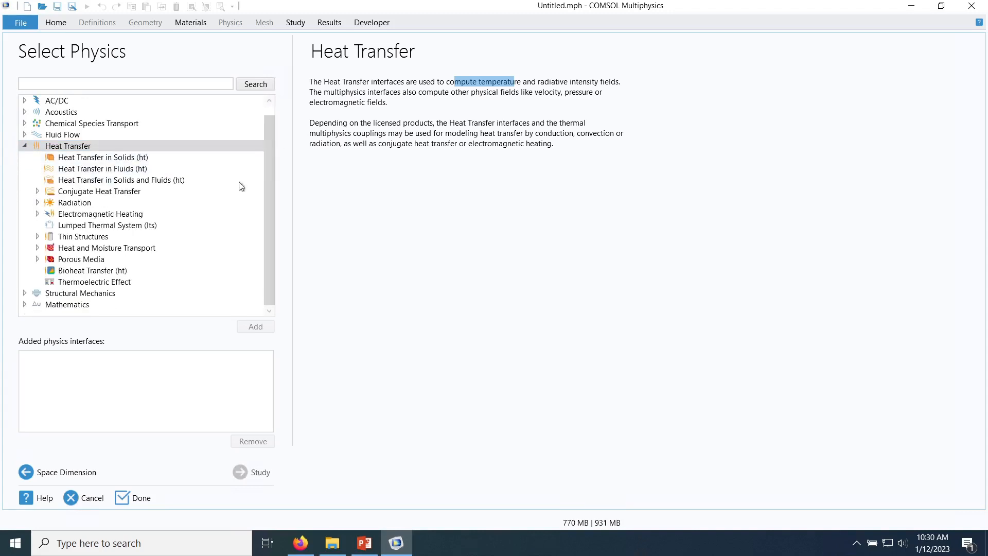
left_click(97, 161)
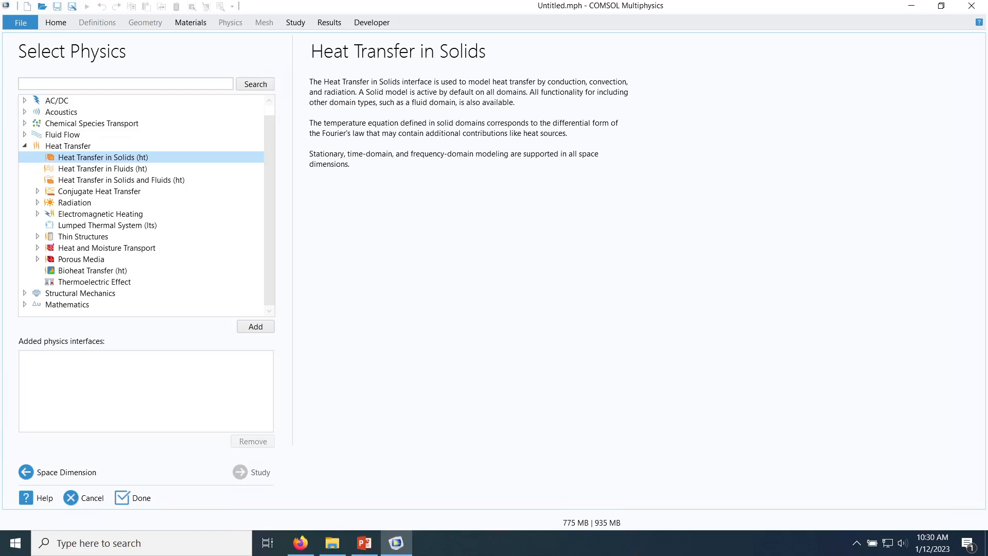
left_click_drag(556, 81, 610, 82)
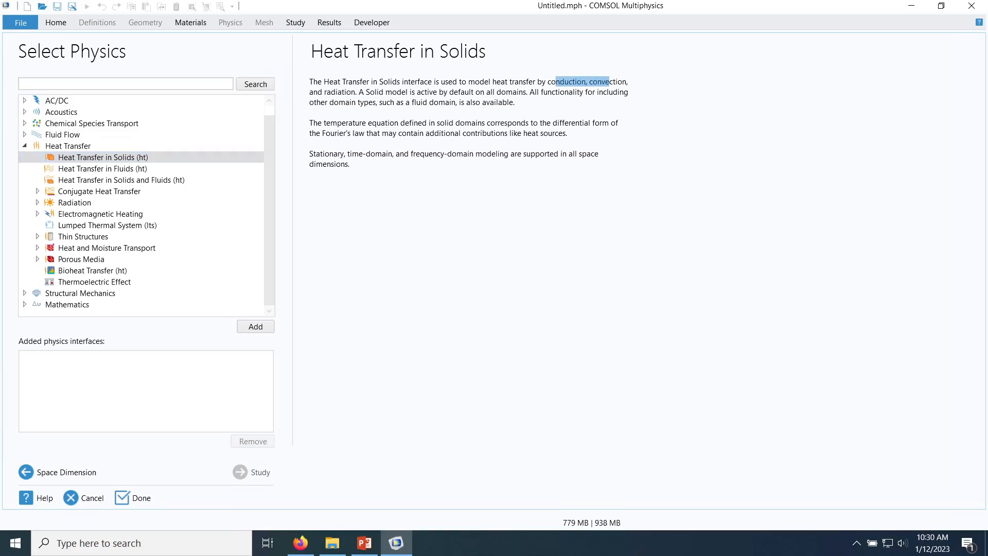
left_click(125, 159)
double_click(124, 159)
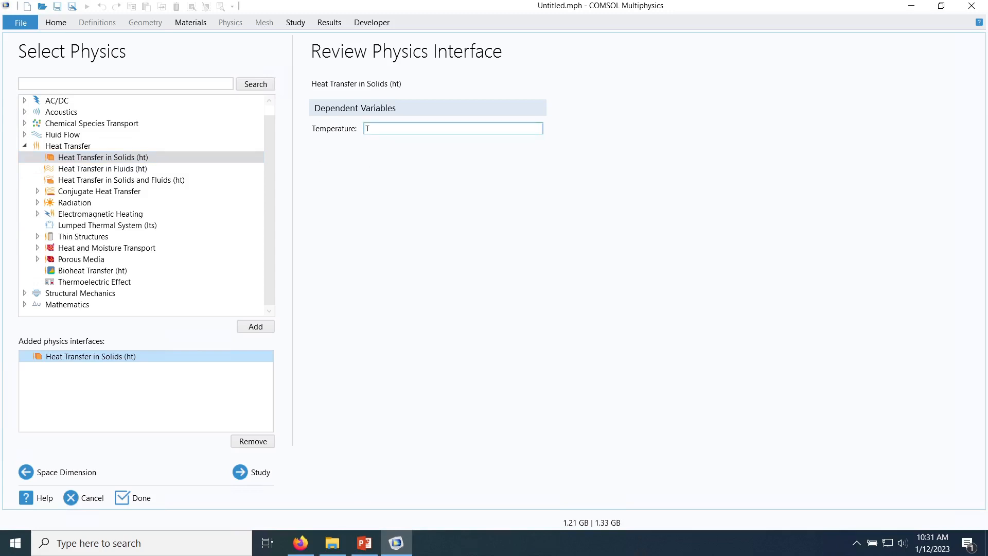
double_click(367, 129)
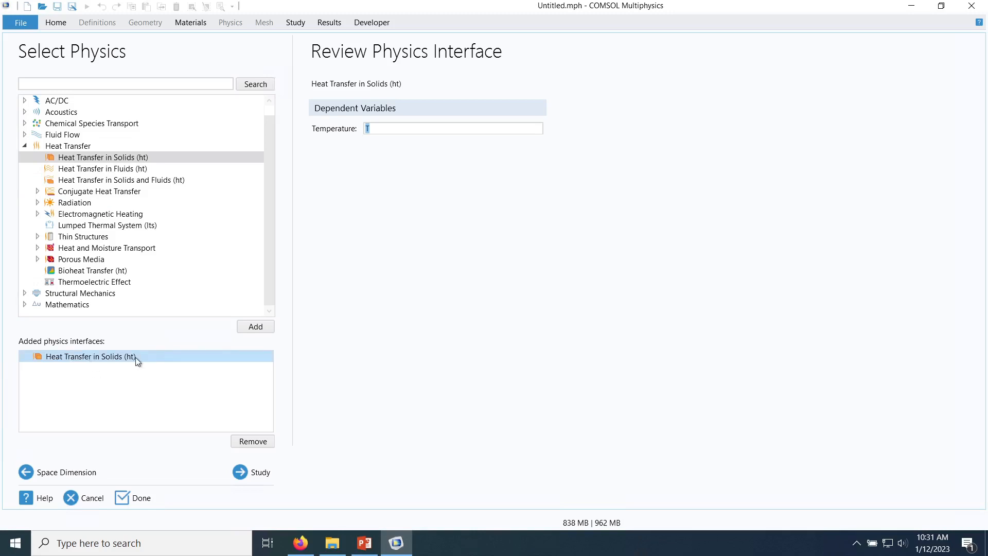
Step: Add a Stationary study for the heat transfer interface and finish the model setup
left_click(253, 474)
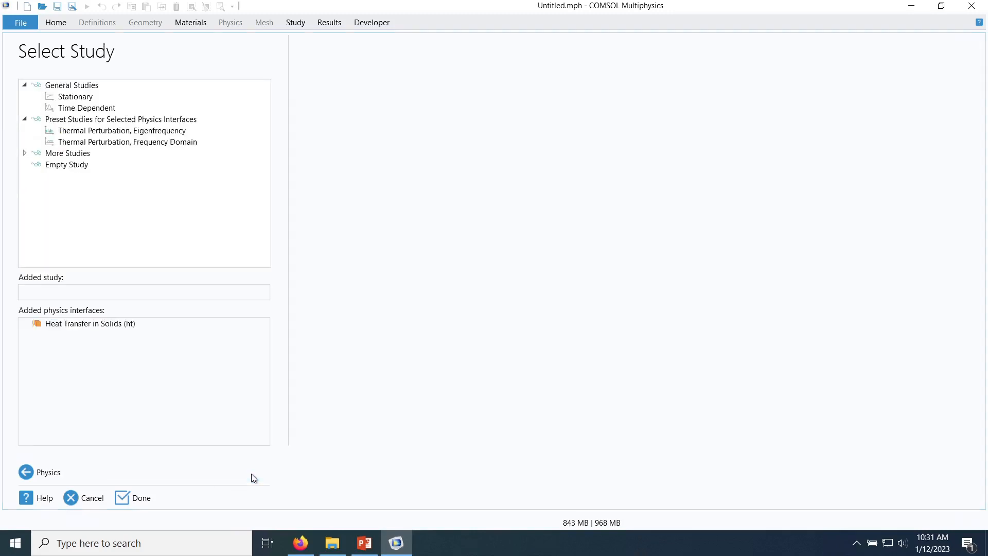
left_click(76, 104)
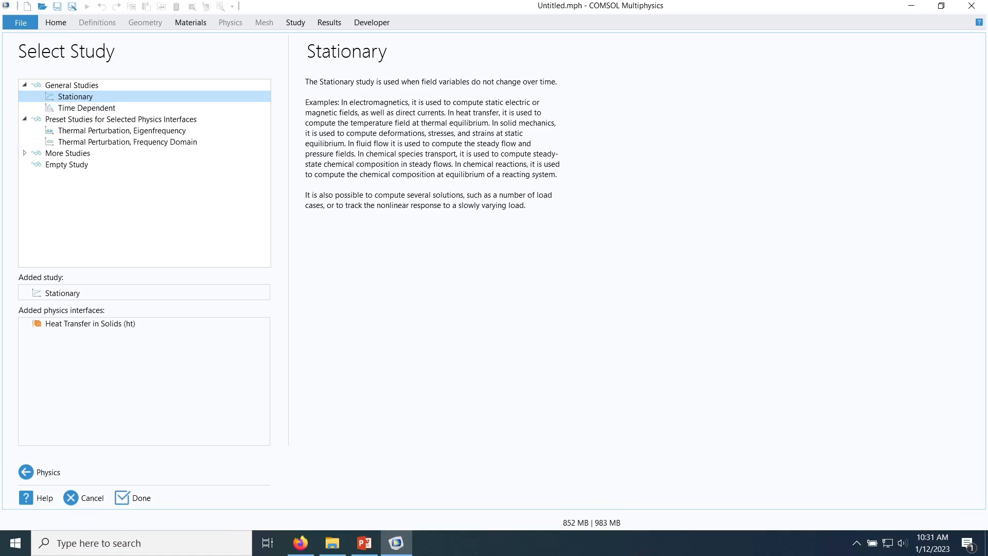
left_click_drag(422, 81, 508, 81)
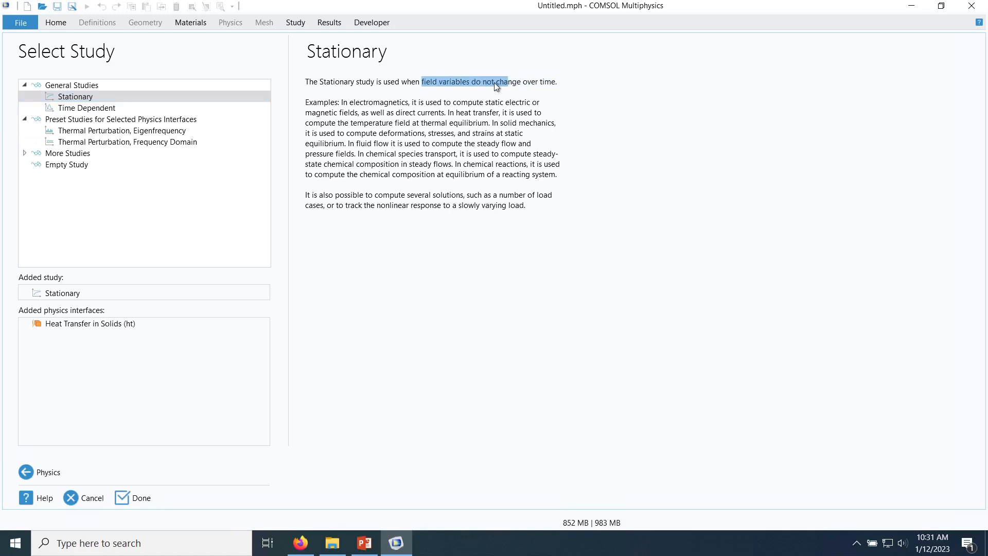
left_click(113, 113)
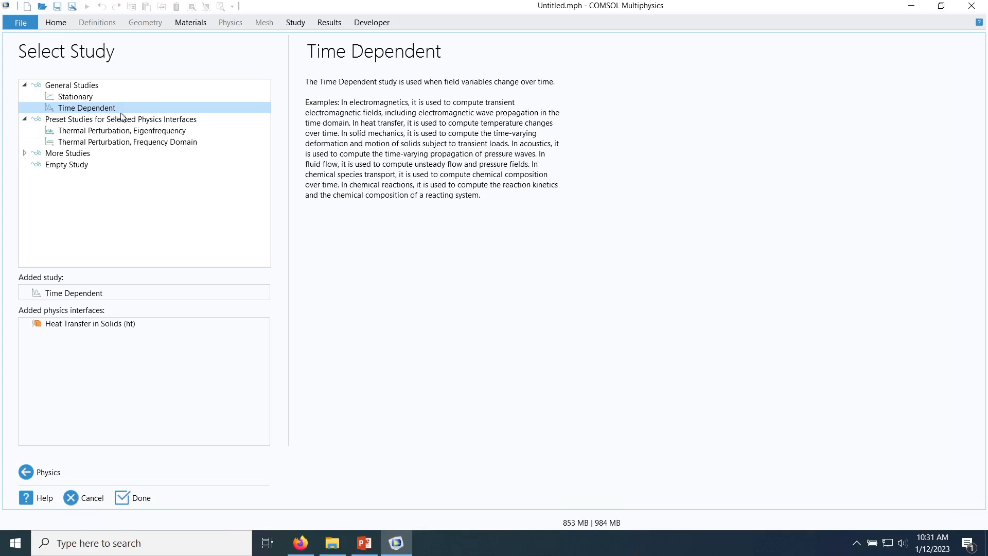
left_click(82, 98)
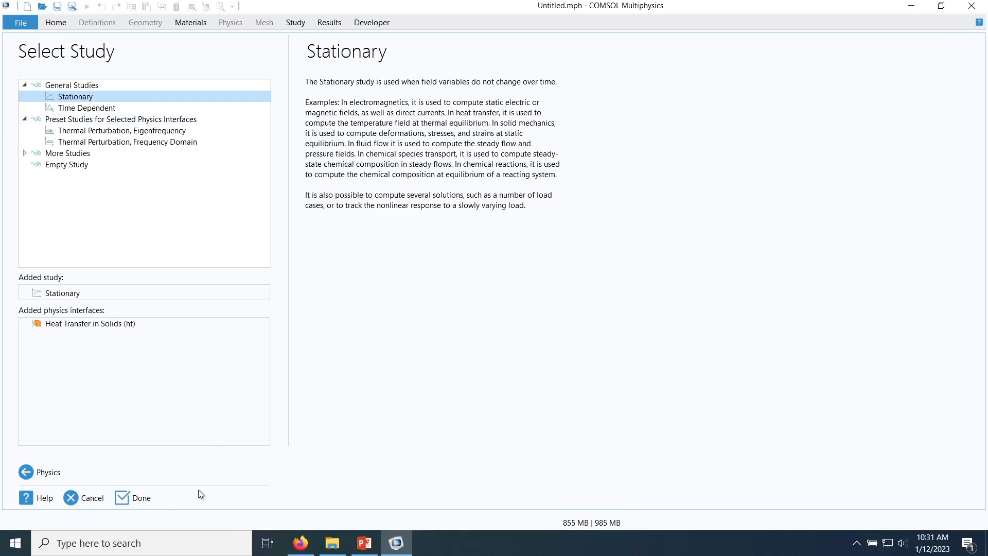
double_click(79, 98)
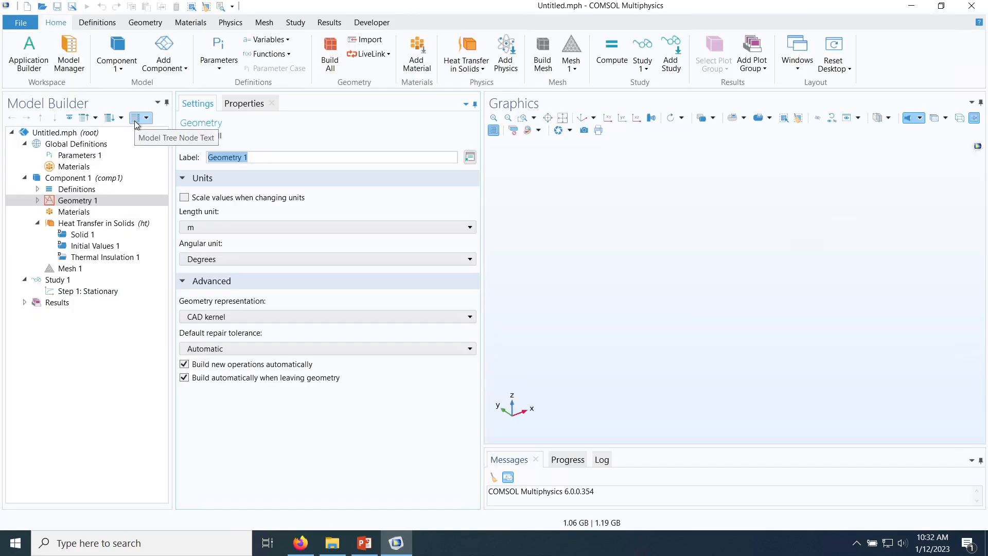
Step: Set the length unit of Geometry 1 to mm
left_click(223, 227)
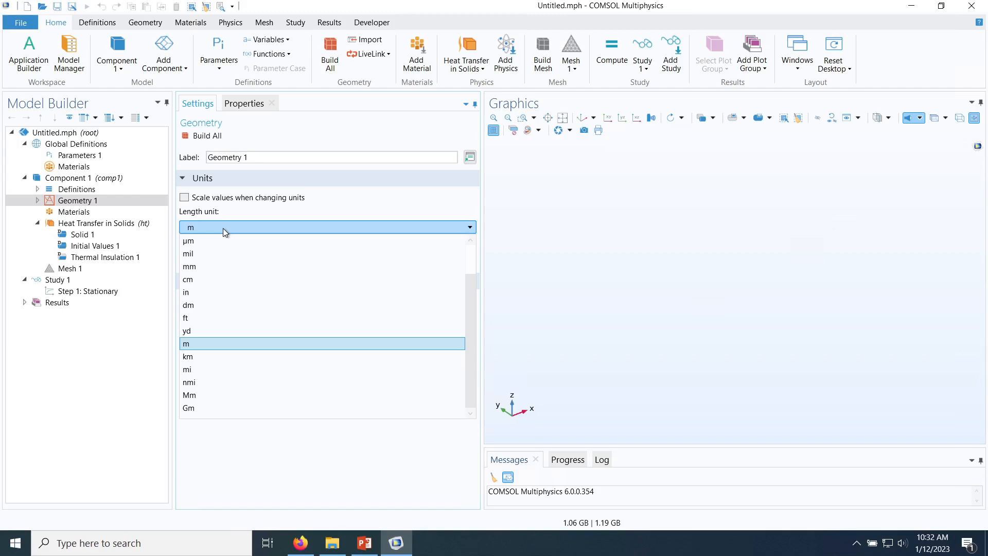
left_click(199, 265)
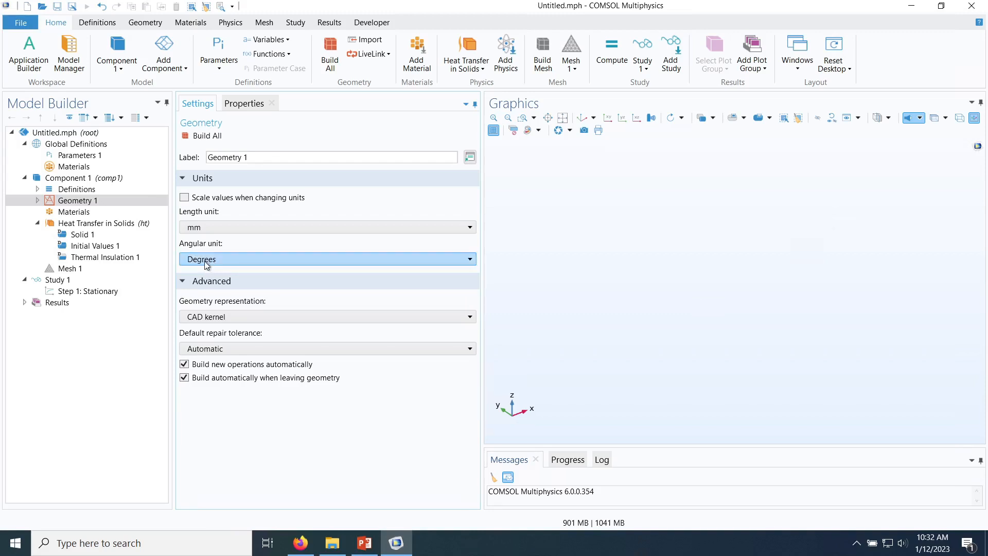
Step: Define a global parameter Wb with expression 25 [mm] and description Base Width in Parameters 1
left_click(84, 156)
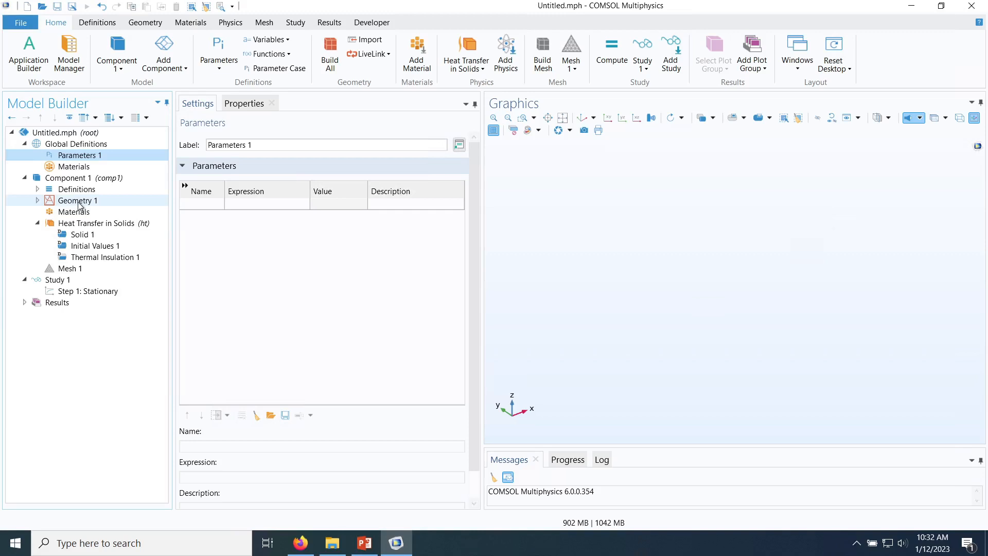
left_click(201, 204)
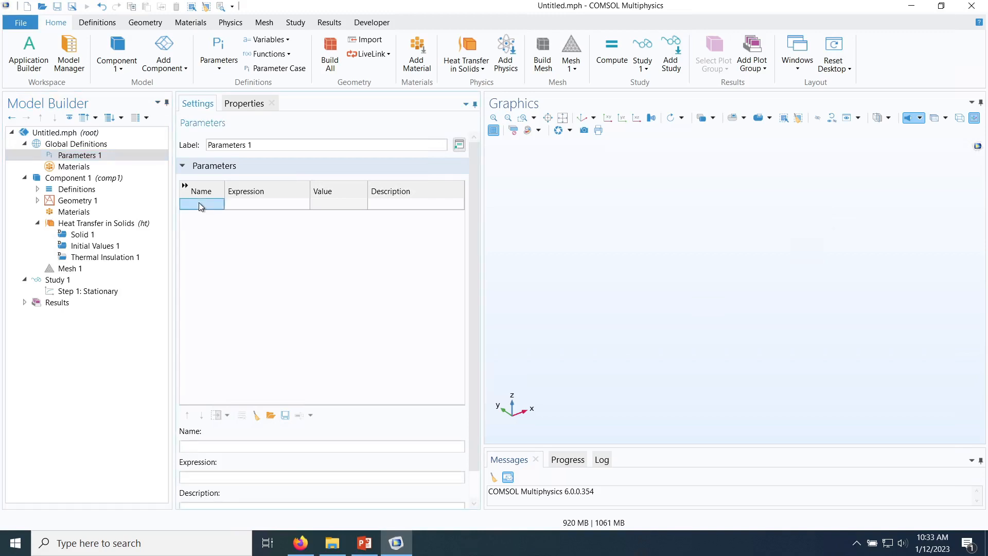
type("Wb")
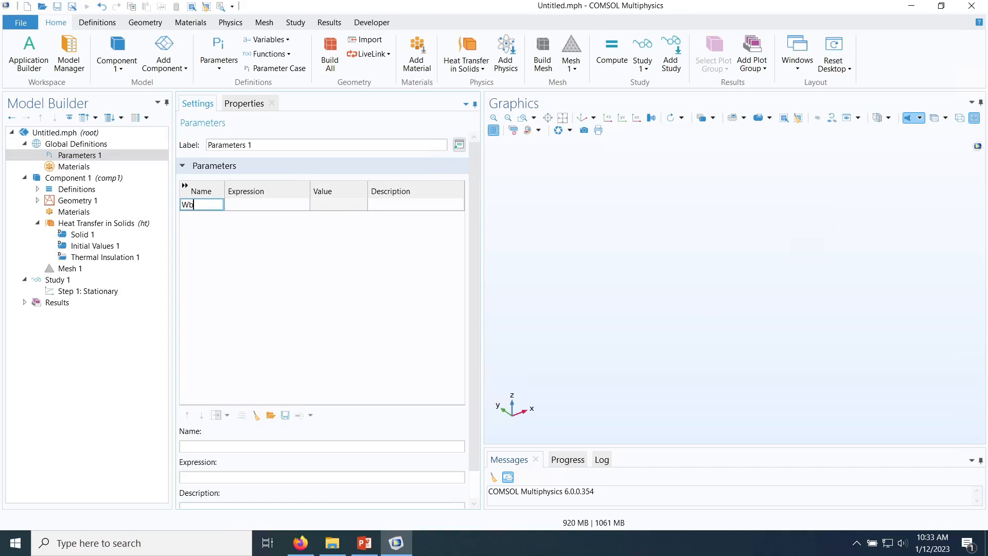
left_click(267, 204)
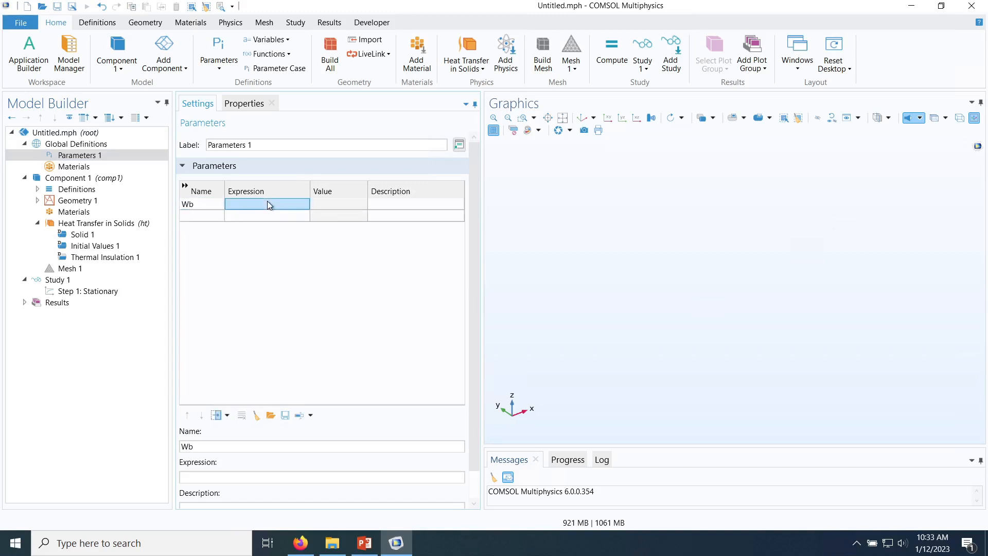
type("25")
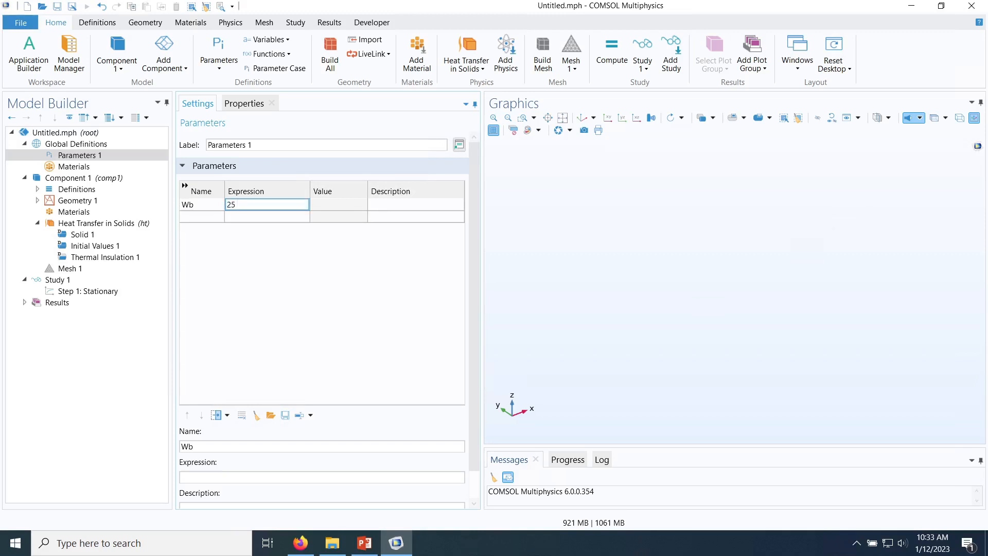
type("[mm")
left_click(337, 206)
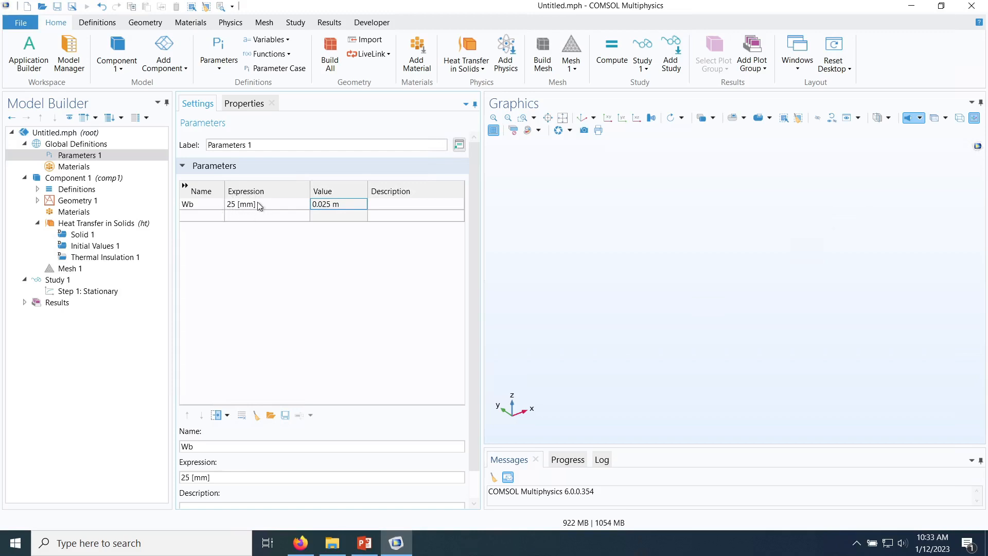
left_click(378, 205)
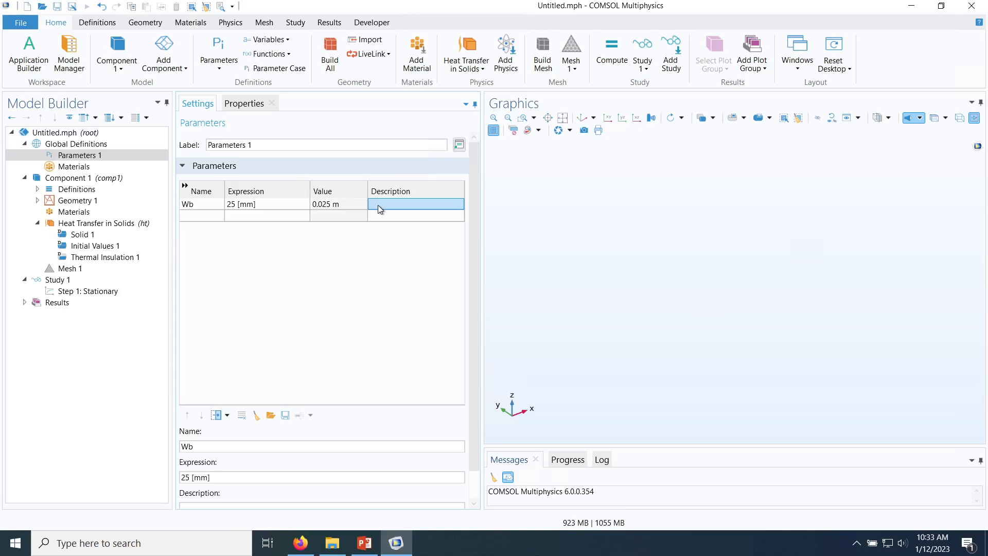
type("Base W")
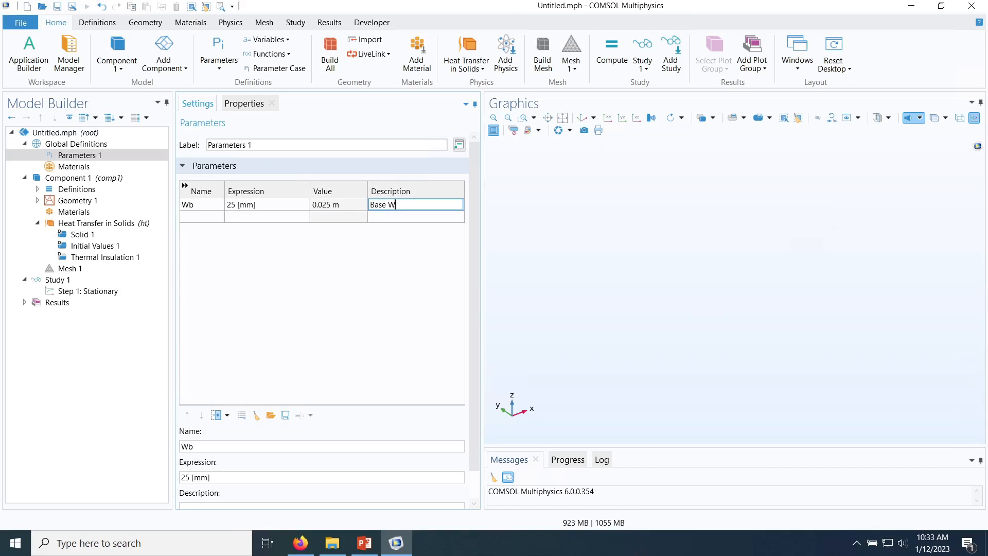
key("BackSpace")
type("Width")
Step: Add a second parameter tb with expression 5 [mm] and description Base Thickness
left_click(196, 215)
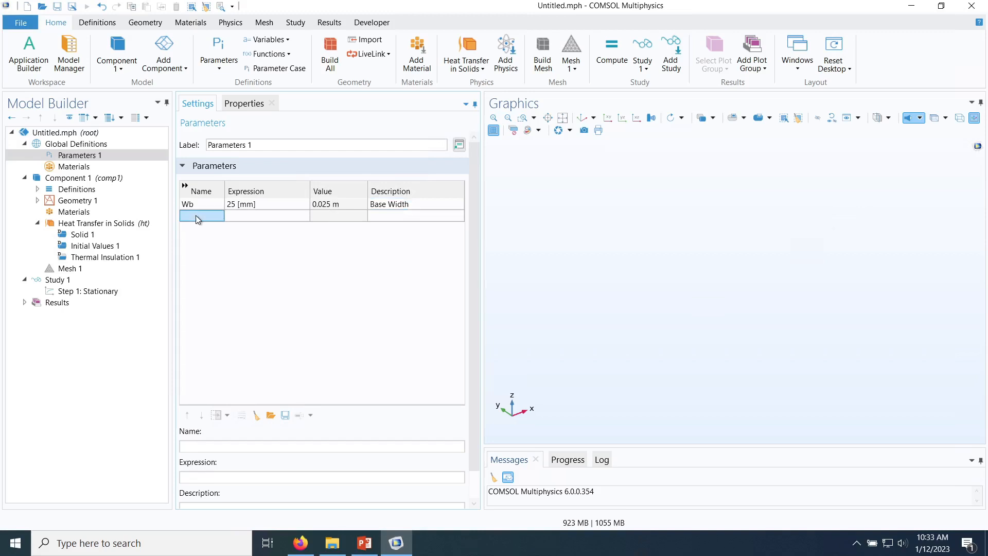
type("tb")
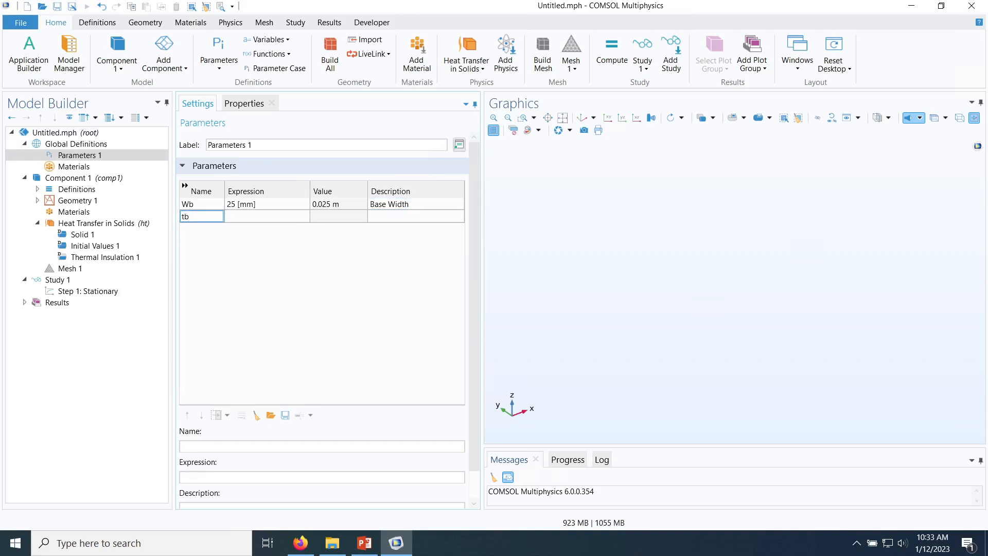
left_click(233, 217)
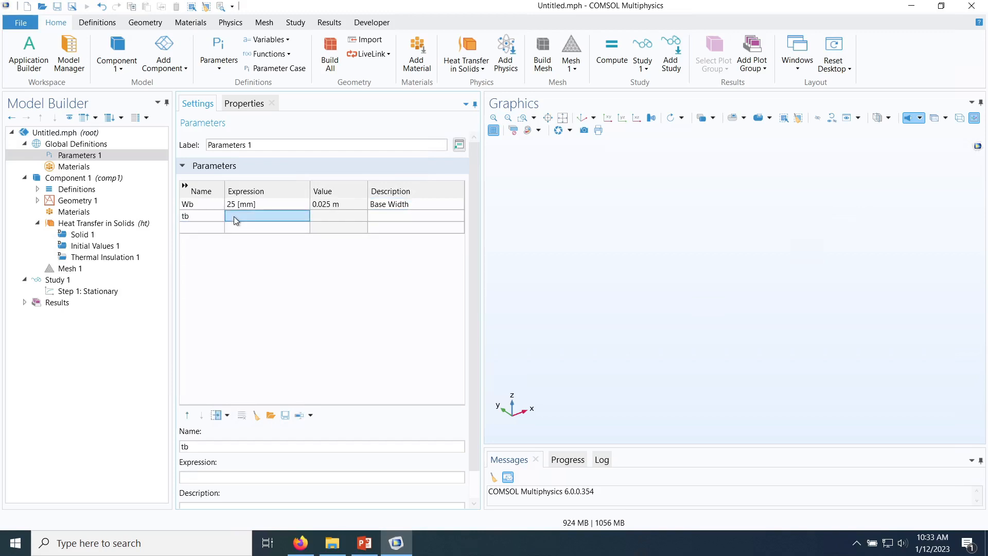
left_click(234, 217)
type("5 [mm]")
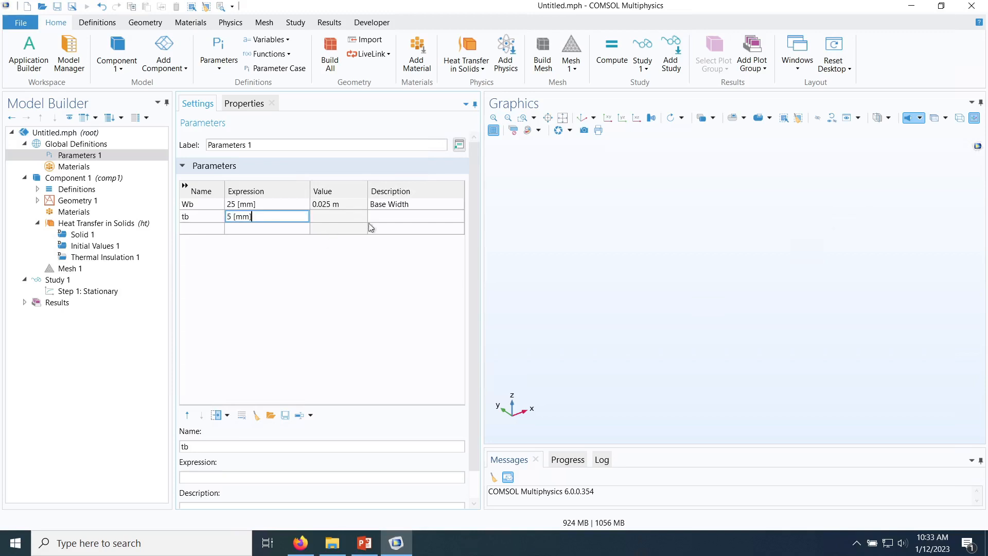
left_click(387, 218)
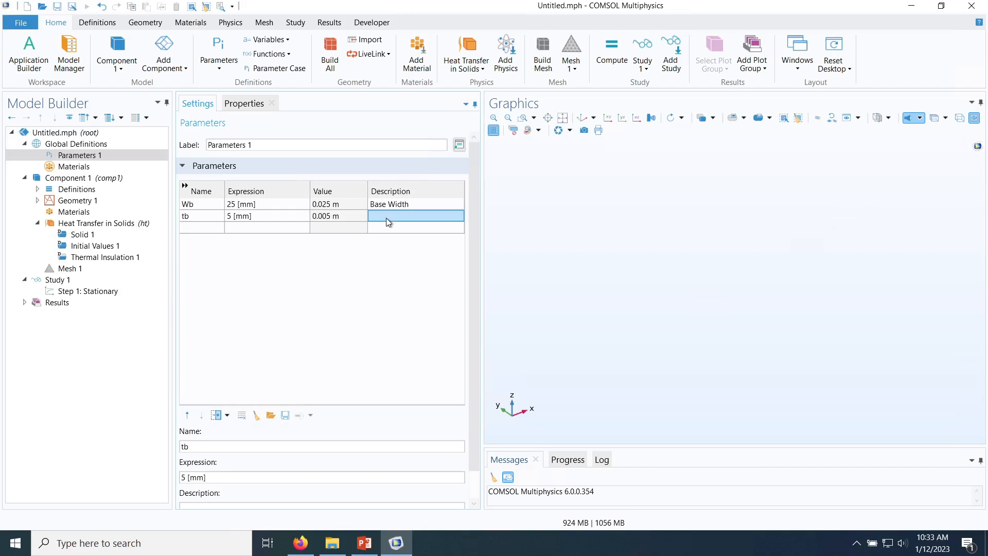
type("Bas")
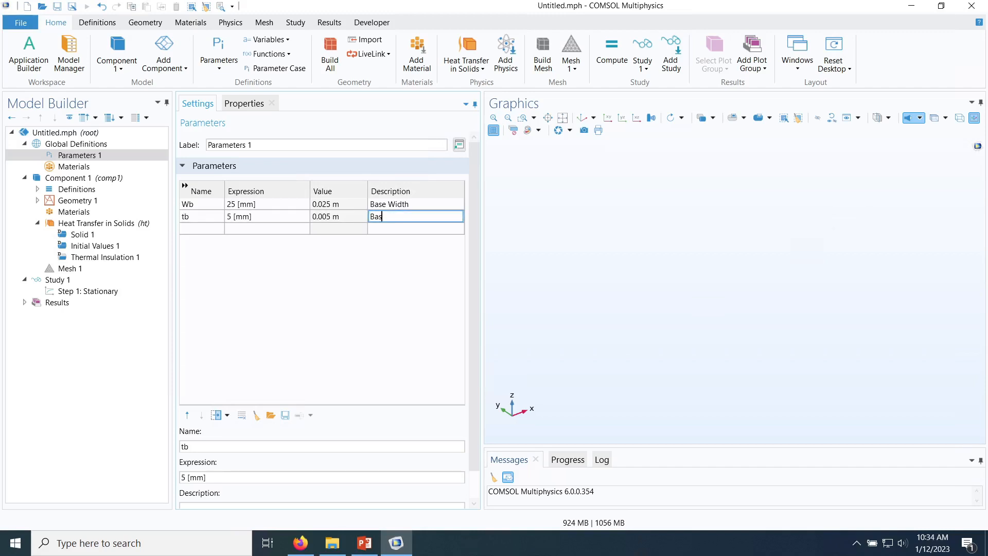
type("e Thickness")
Step: Add a third parameter Wf with expression 1 [mm] and description Fin Width
left_click(193, 230)
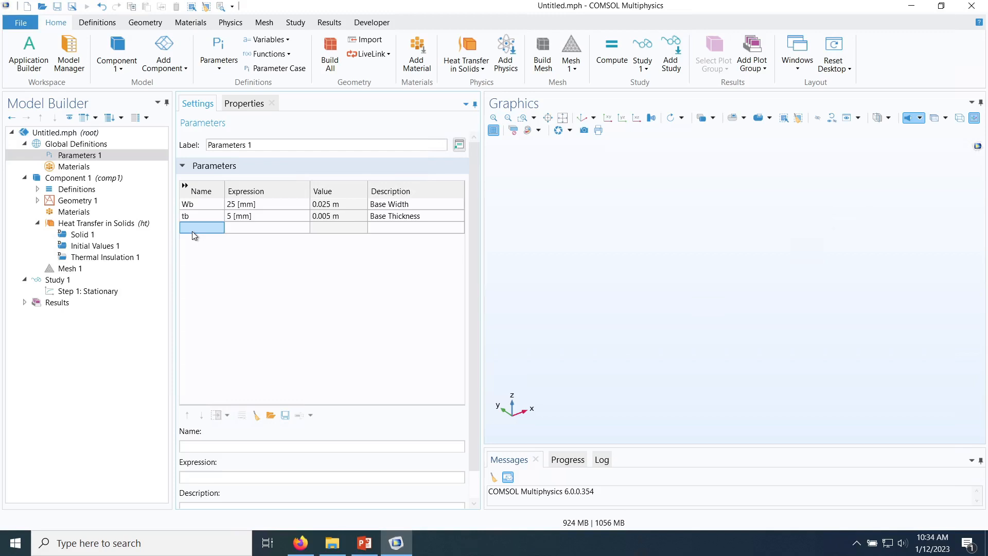
type("W")
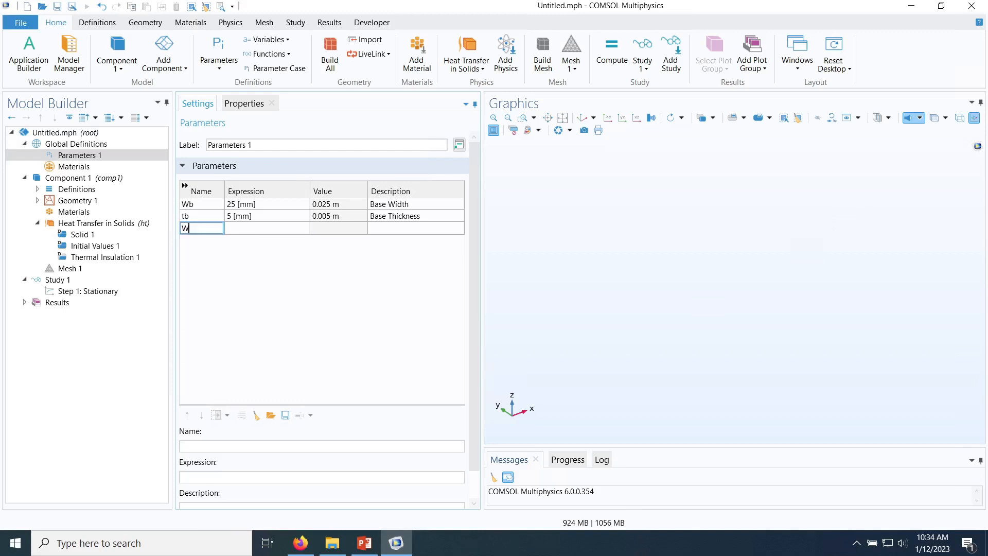
type("f")
left_click(240, 231)
type("1")
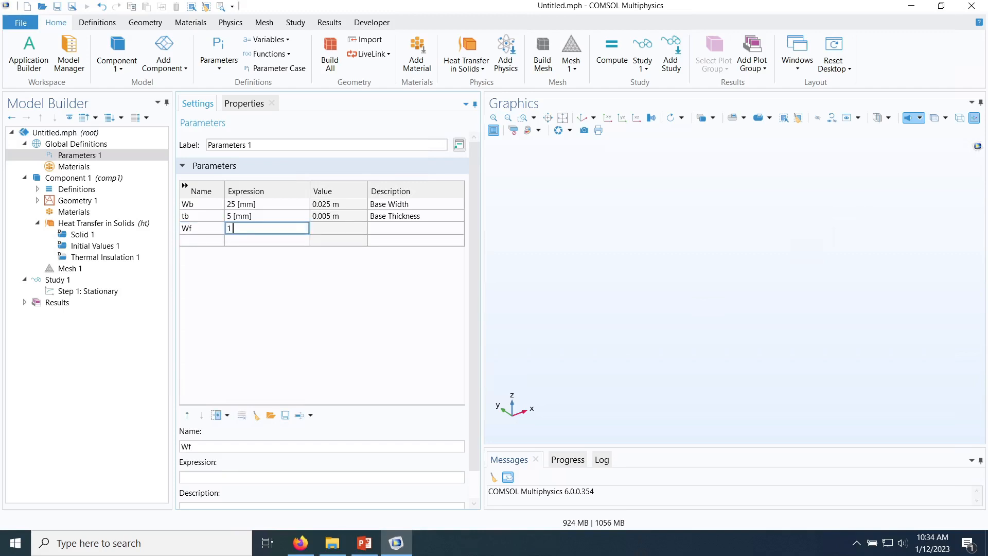
type(" [mm]")
left_click(386, 230)
type("Fin")
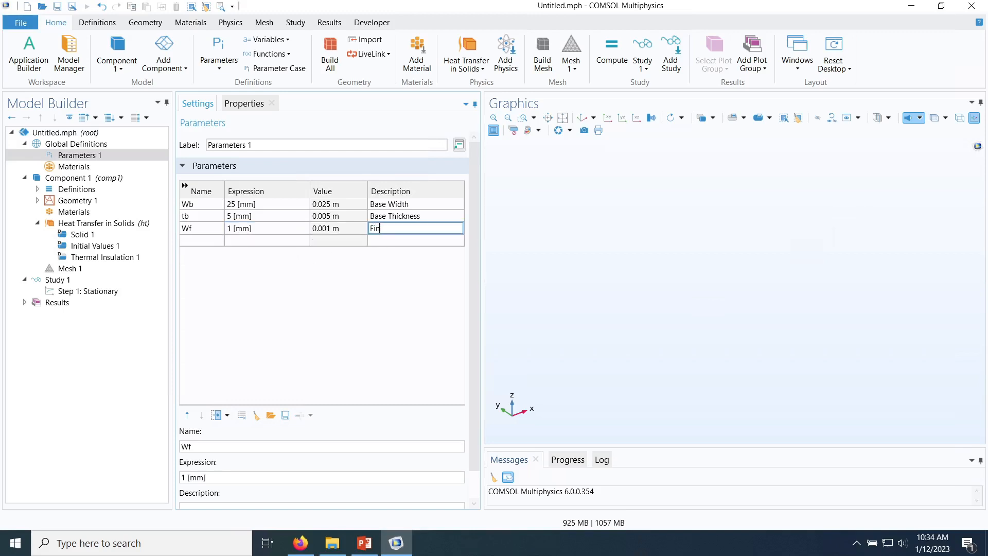
type(" Width")
Step: Add a fourth parameter Lf with expression 15 [mm] and description Fin Height
left_click(191, 241)
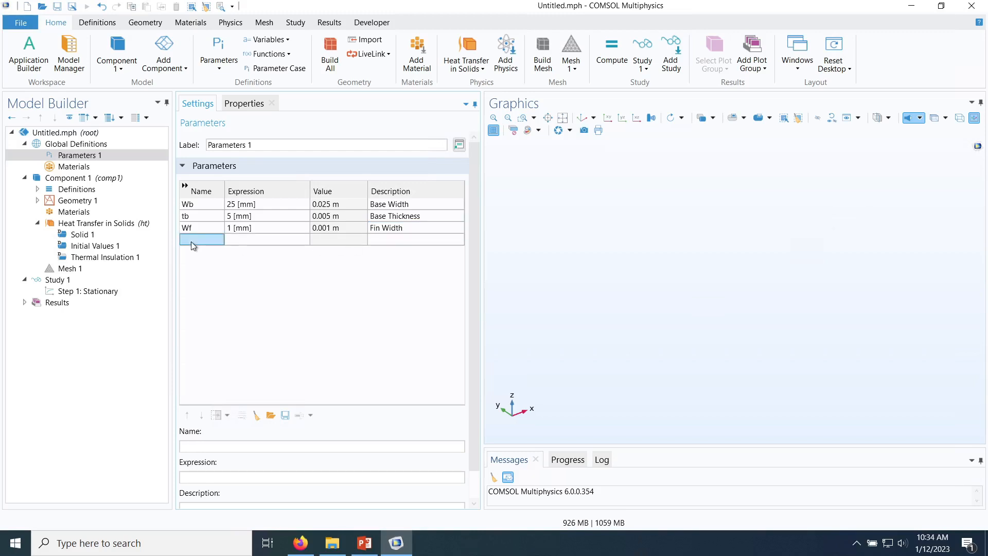
type("Lf")
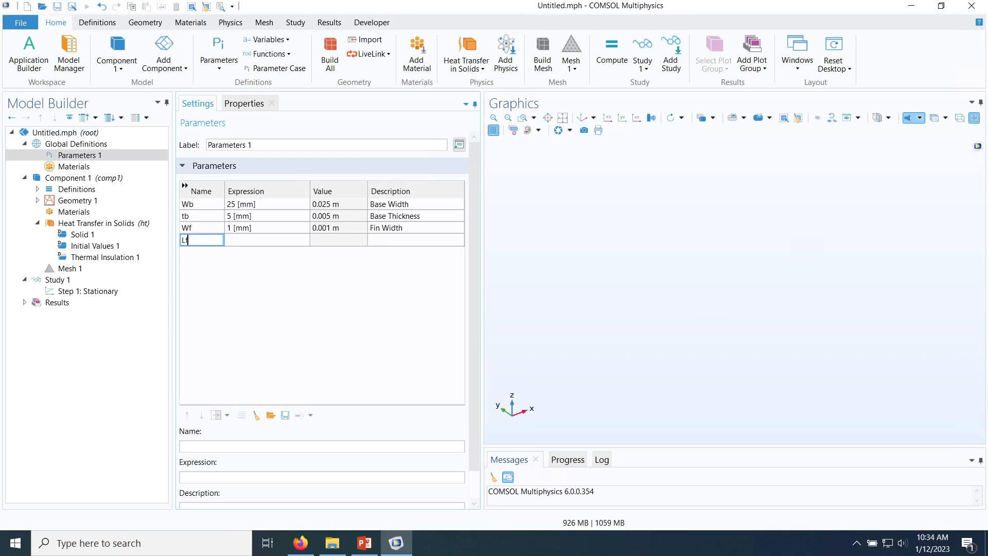
left_click(249, 241)
type("1")
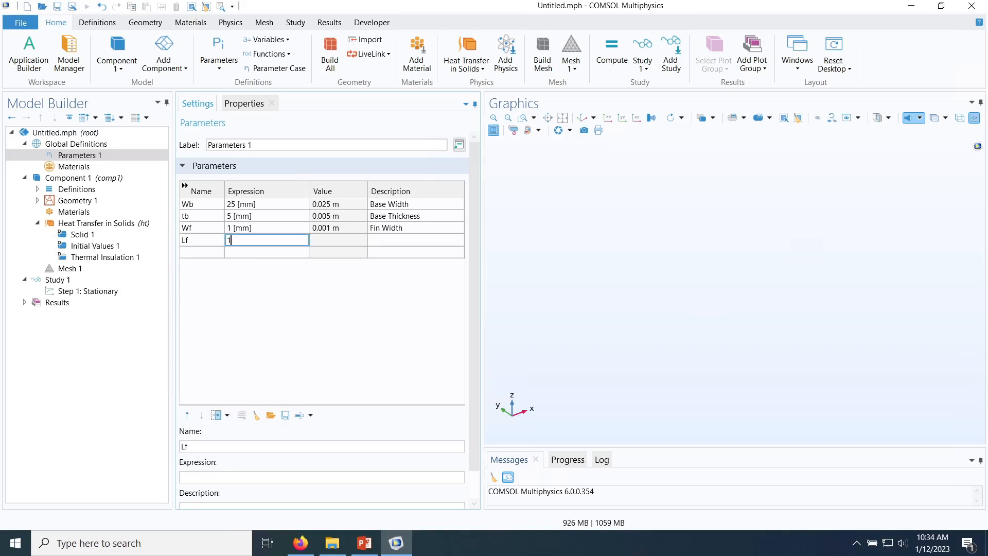
type("5 [mm]")
left_click(390, 240)
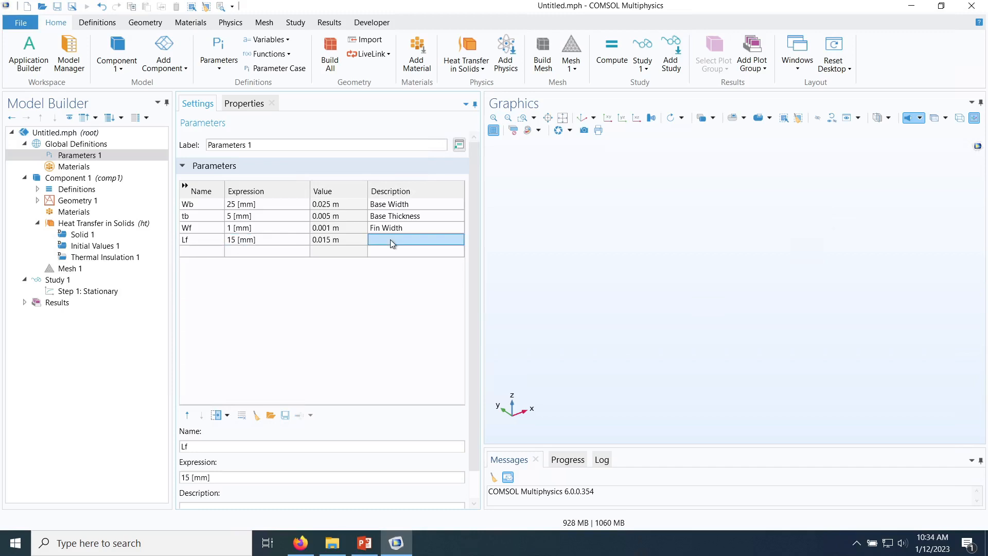
type("Fin He")
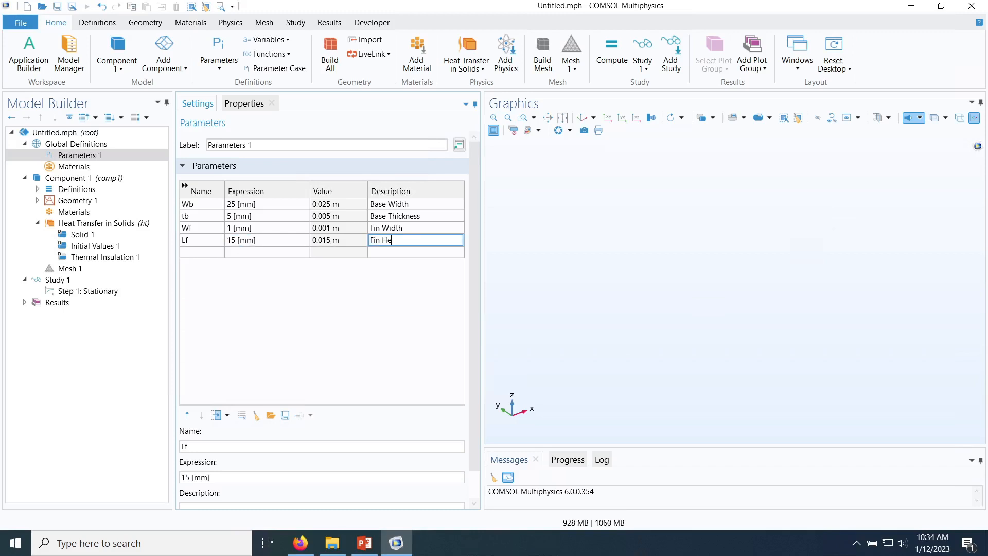
type("ight")
Step: Add a fifth parameter Wc with expression 1 [mmm] and description Fin Spacing
left_click(195, 253)
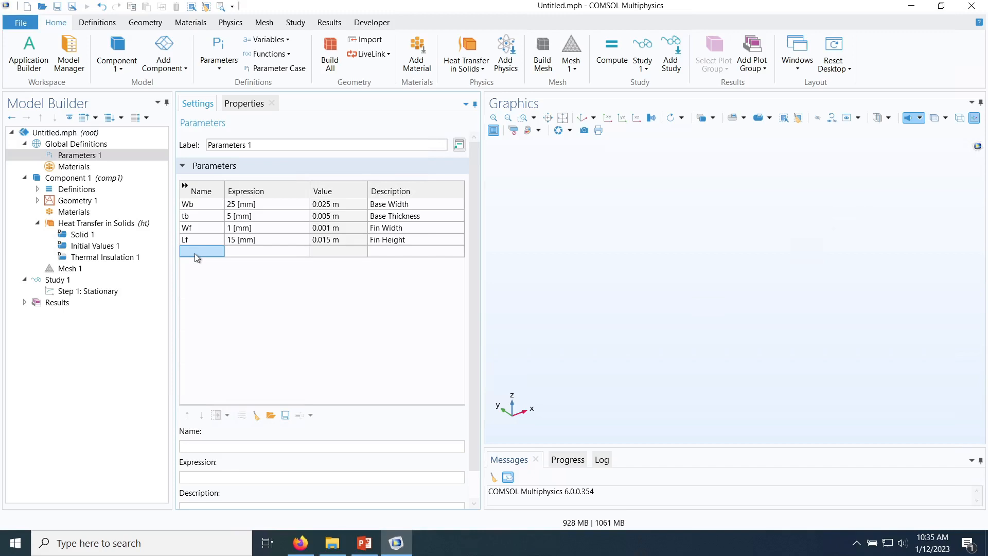
type("Wc")
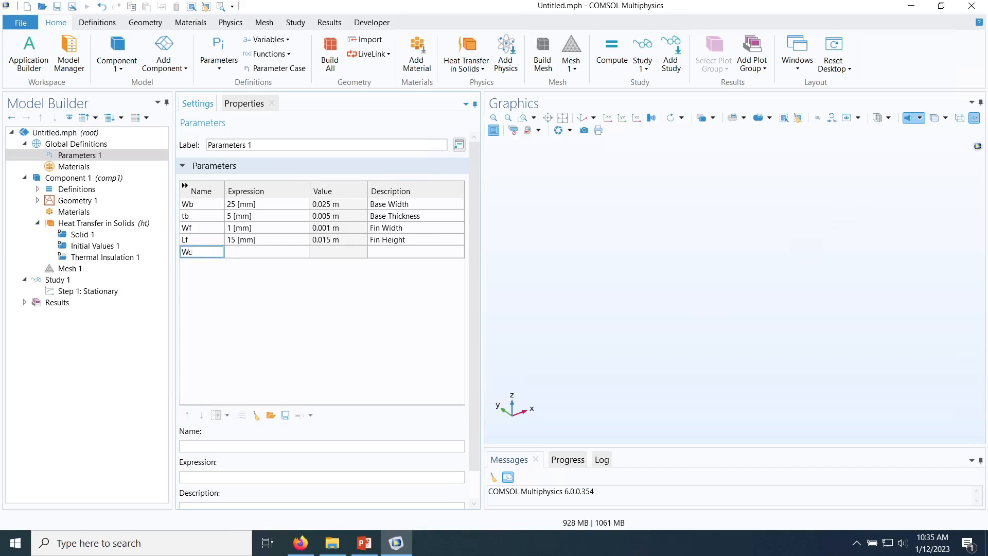
left_click(234, 255)
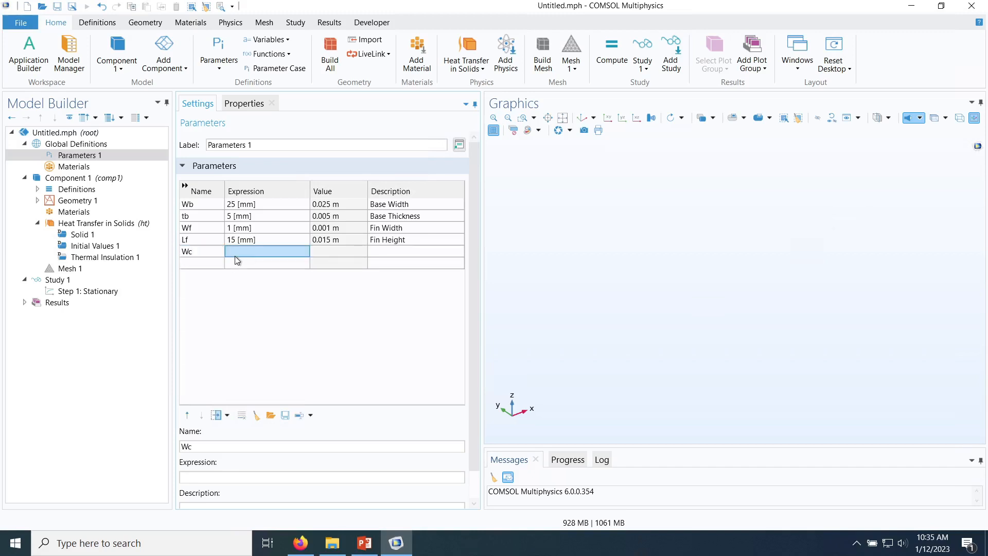
type("1 [mmm]")
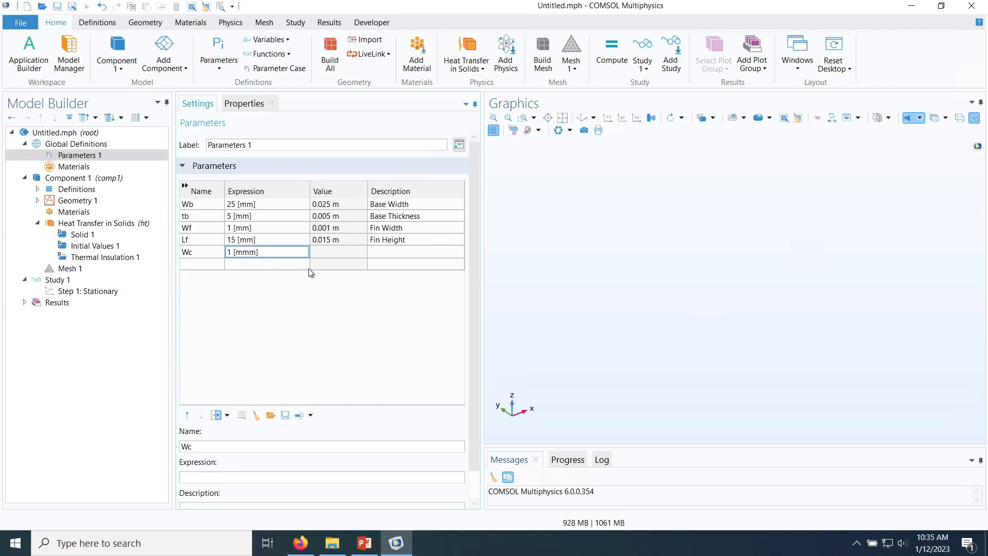
left_click(380, 253)
type("Fi")
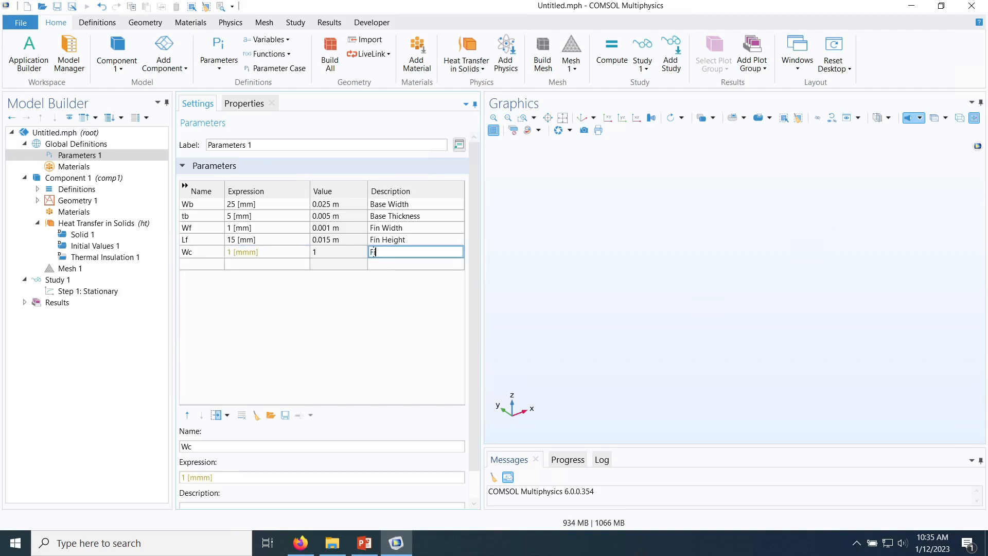
type("n Spacing")
key("Return")
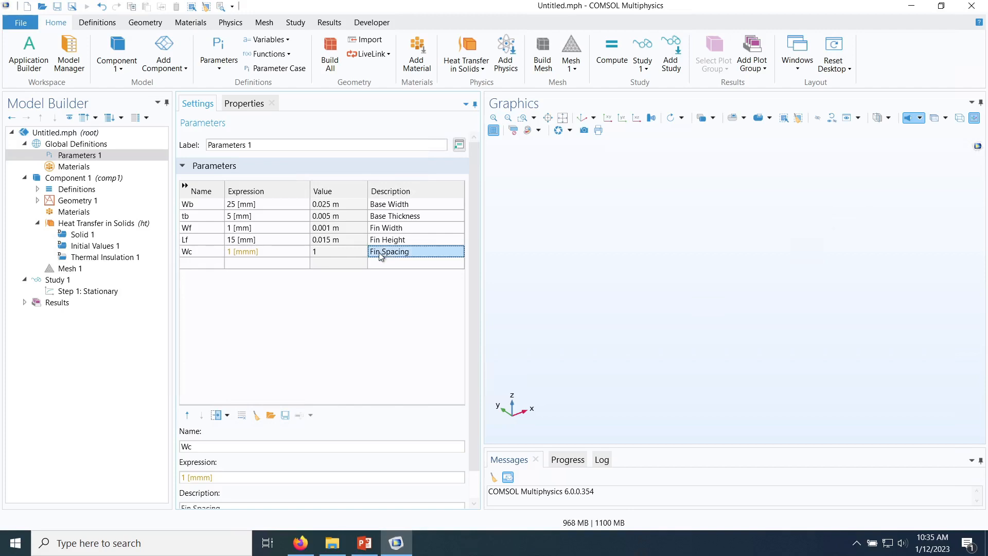
Step: Correct the unit in the Wc parameter's expression so that it reads 1 [mm]
left_click(250, 252)
left_click(250, 252)
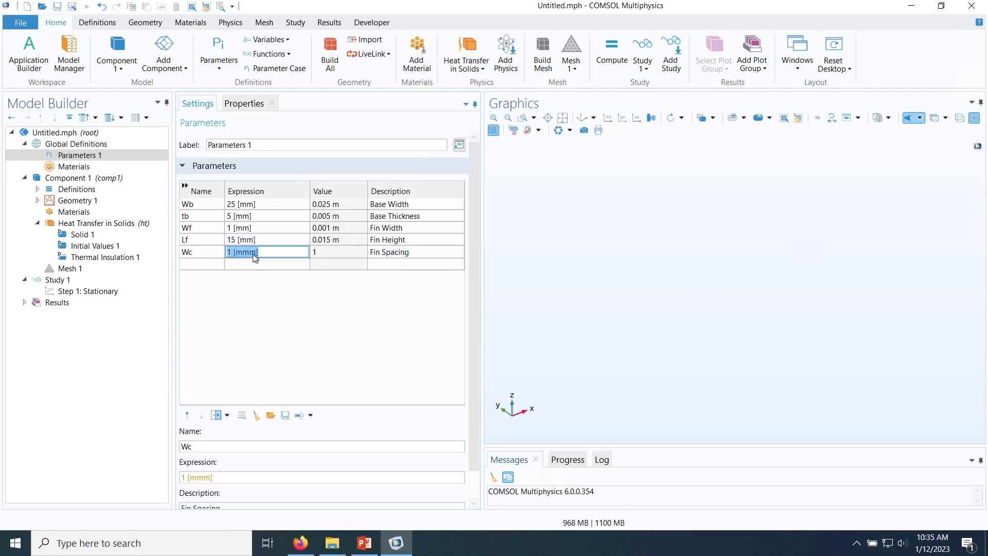
left_click(262, 303)
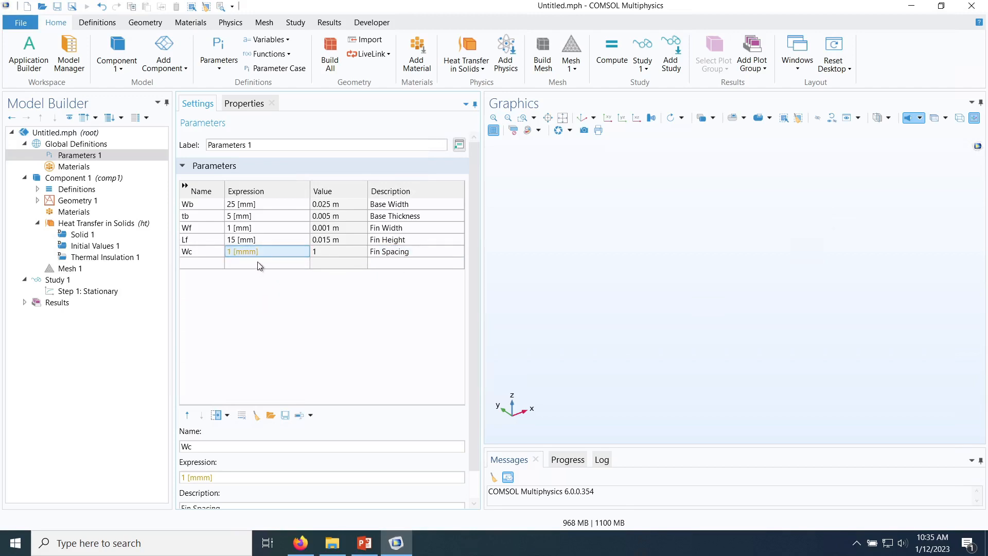
left_click(250, 255)
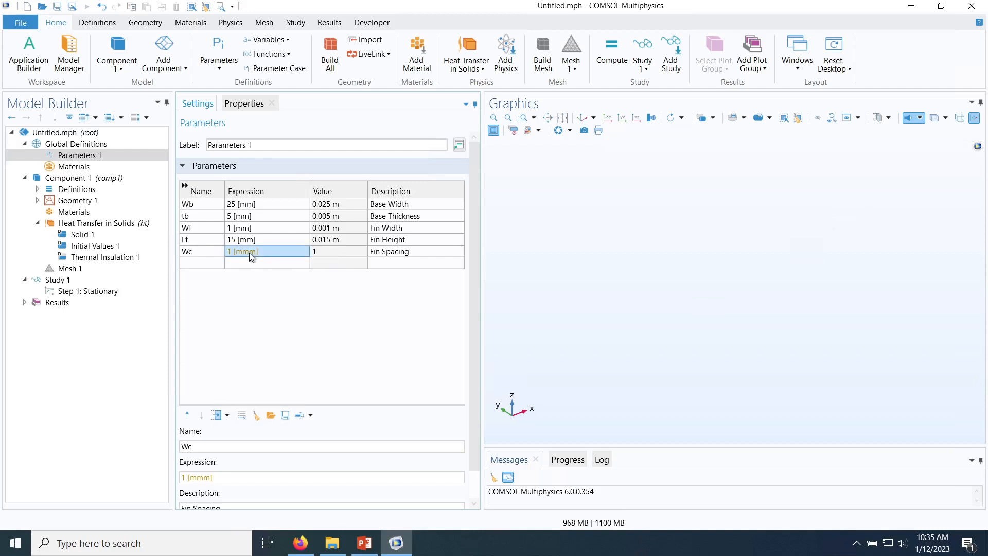
double_click(249, 252)
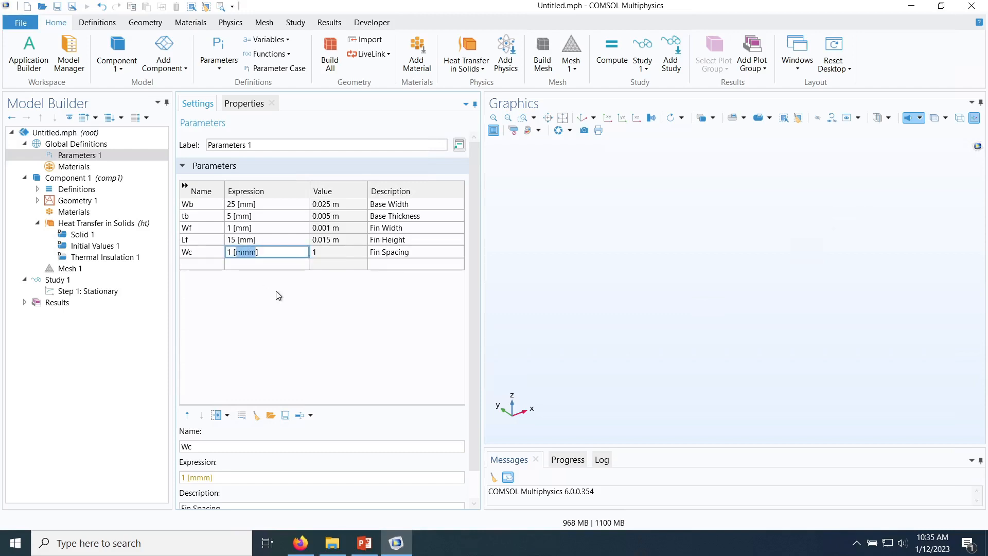
type("mm")
key("Return")
left_click(277, 289)
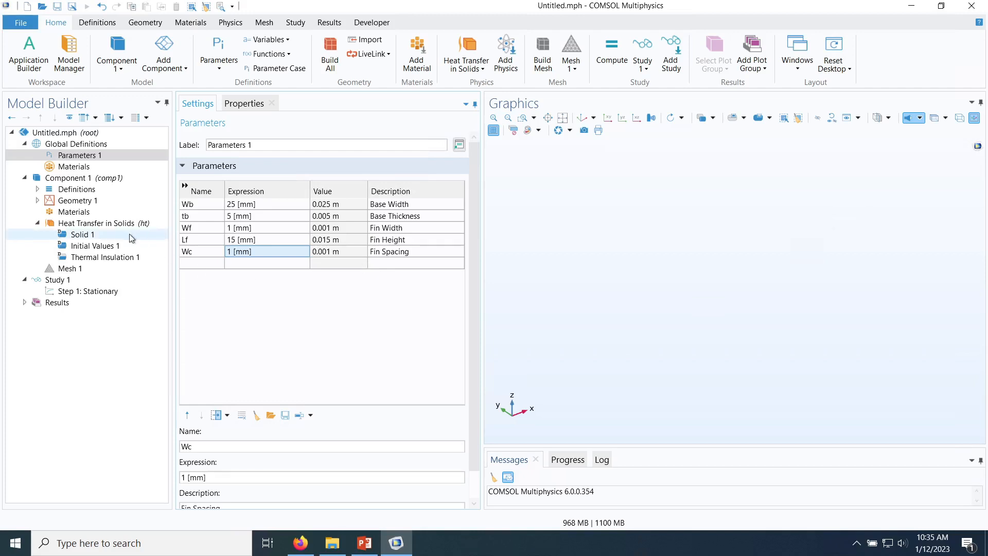
Step: Expand Geometry 1, review the global parameters, and add a solid Block primitive to the geometry
left_click(73, 203)
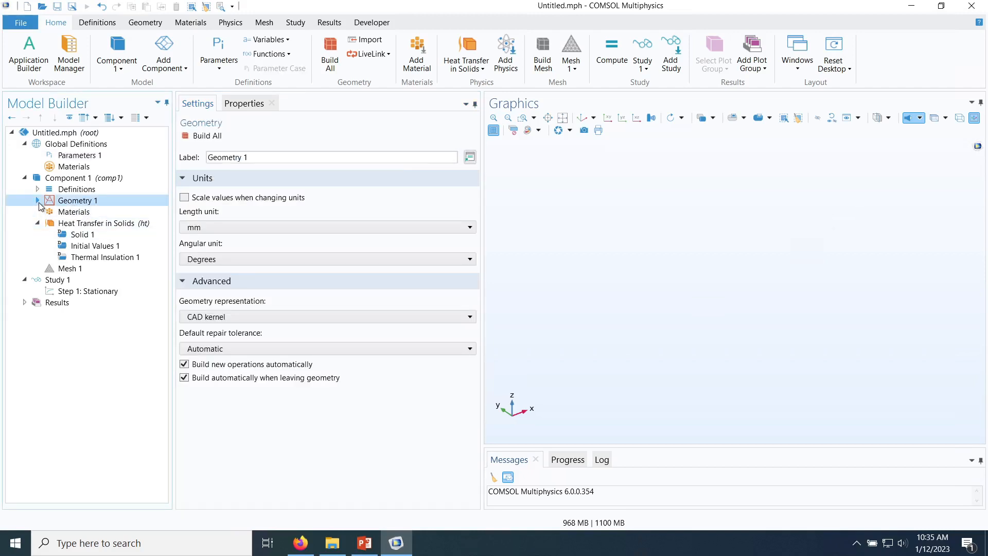
left_click(37, 200)
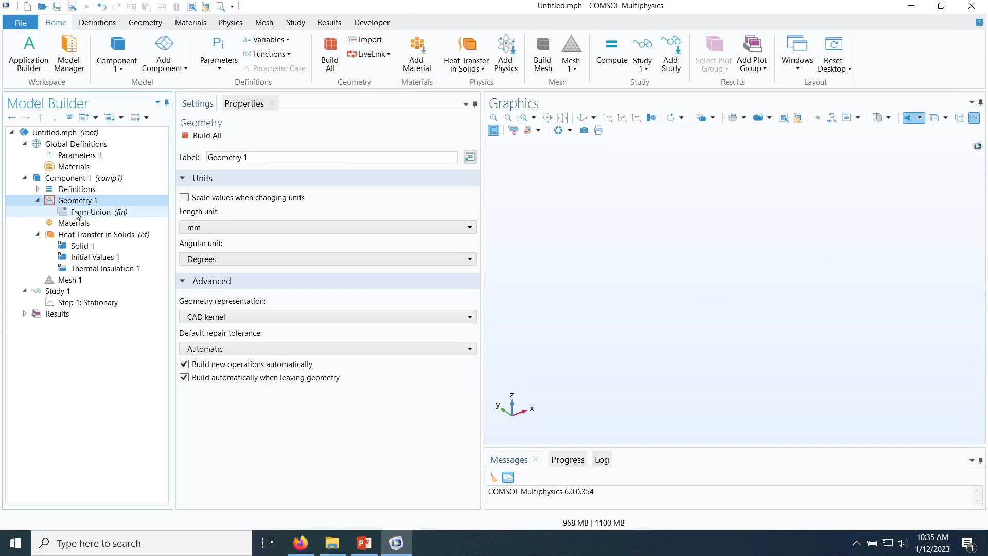
left_click(78, 156)
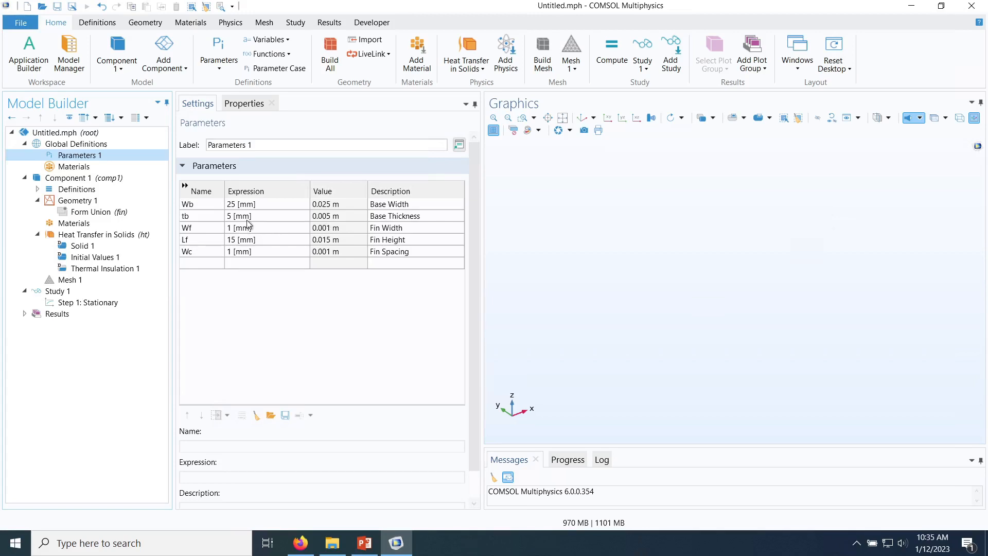
left_click(98, 213)
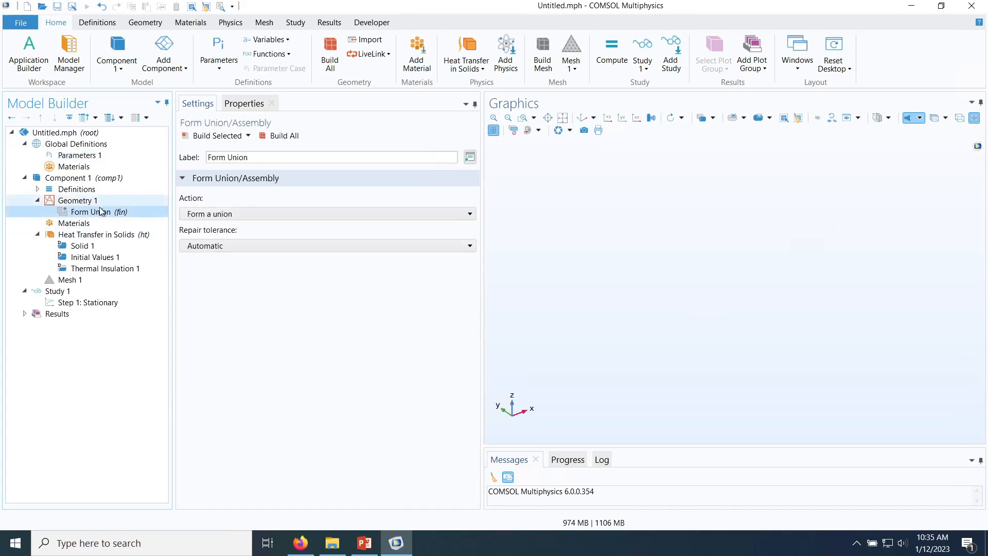
left_click(147, 24)
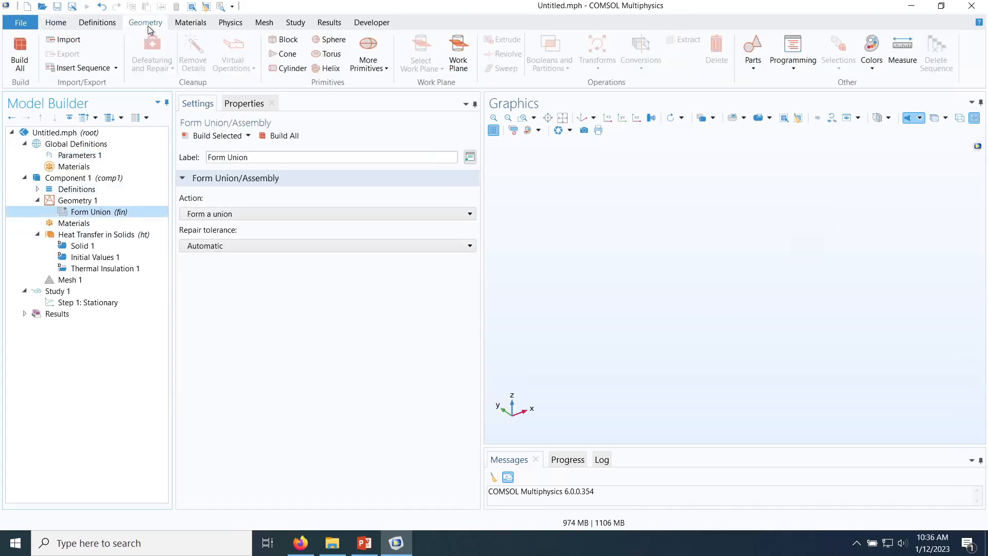
left_click(289, 48)
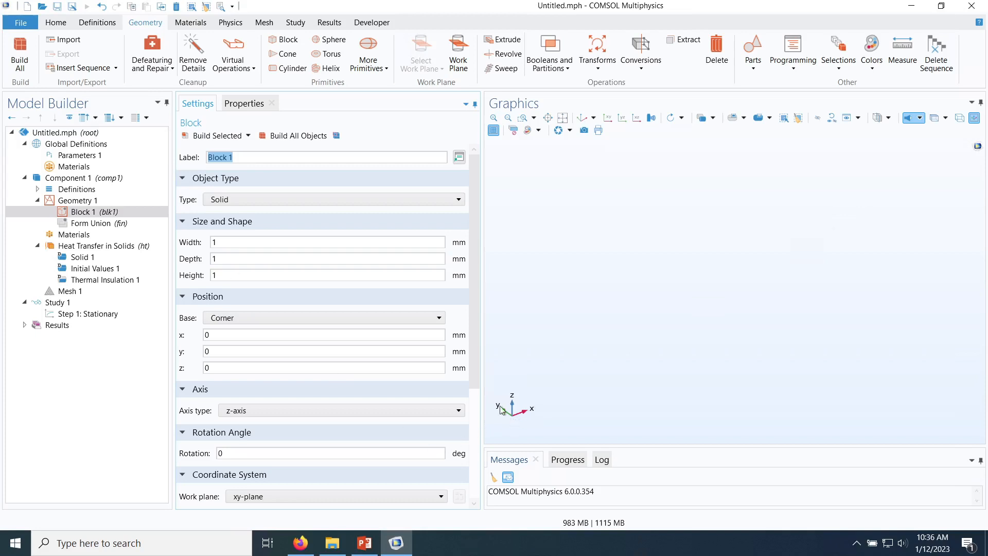
Step: Set Block 1's width and depth to Wb and its height to tb, and build the block
double_click(227, 243)
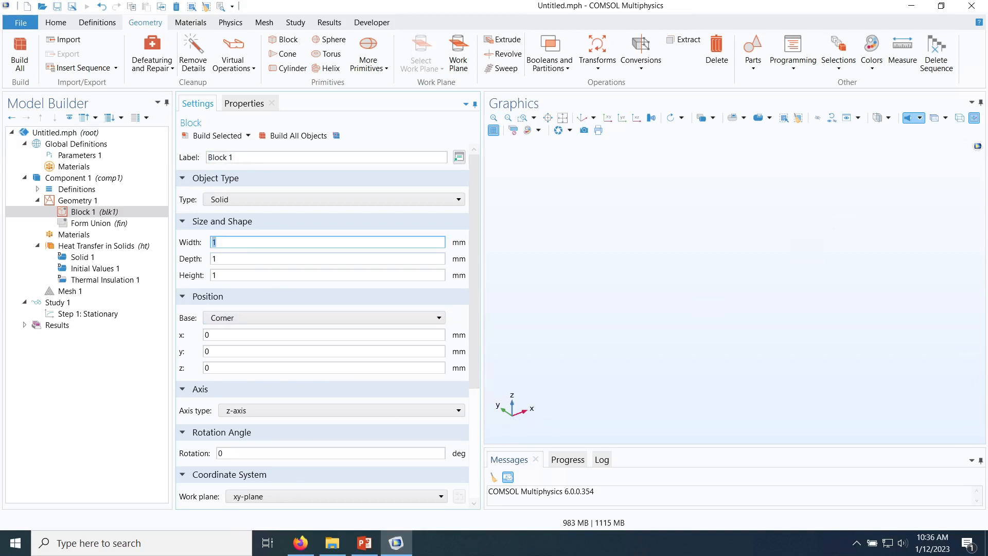
type("Wb")
key("Tab")
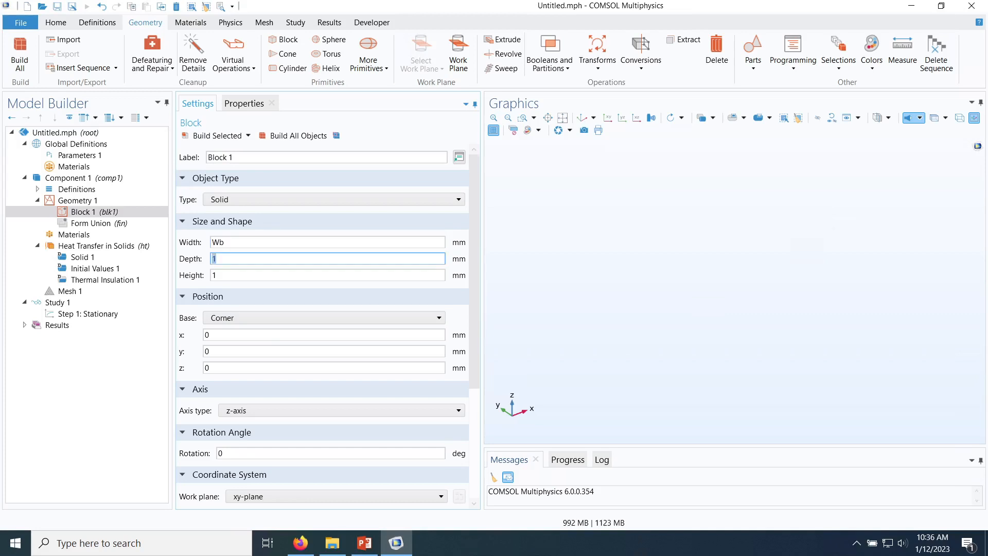
type("Wb")
key("Tab")
key("shift+Tab")
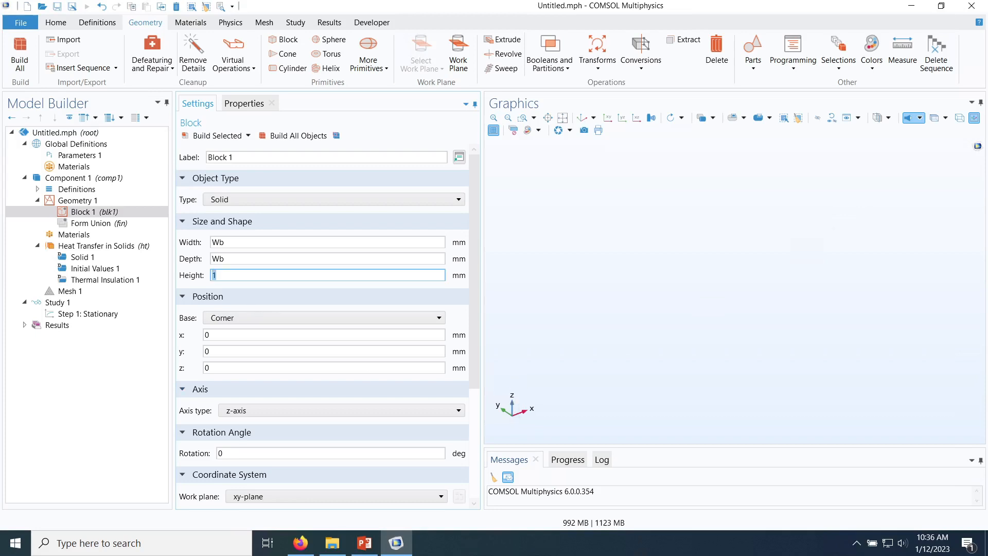
type("tb")
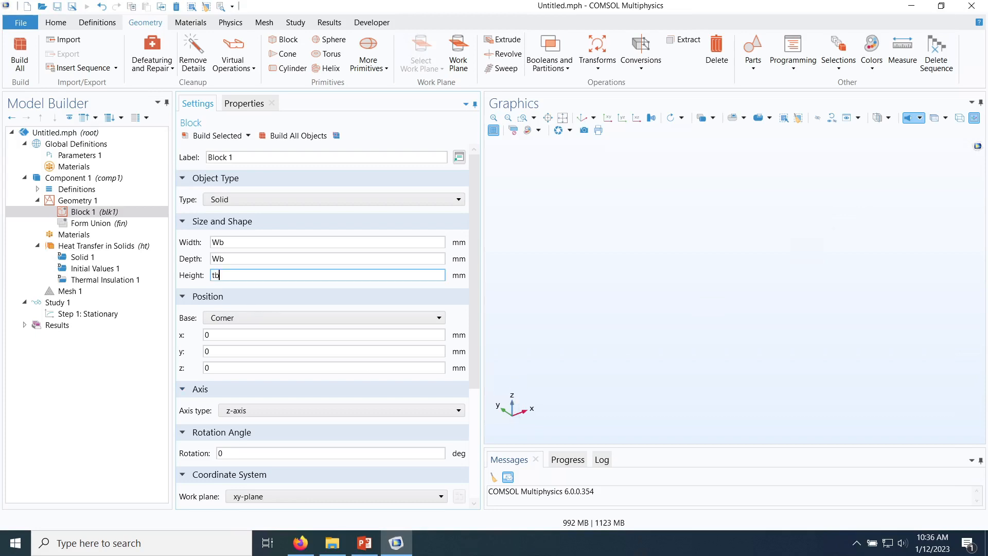
left_click(93, 156)
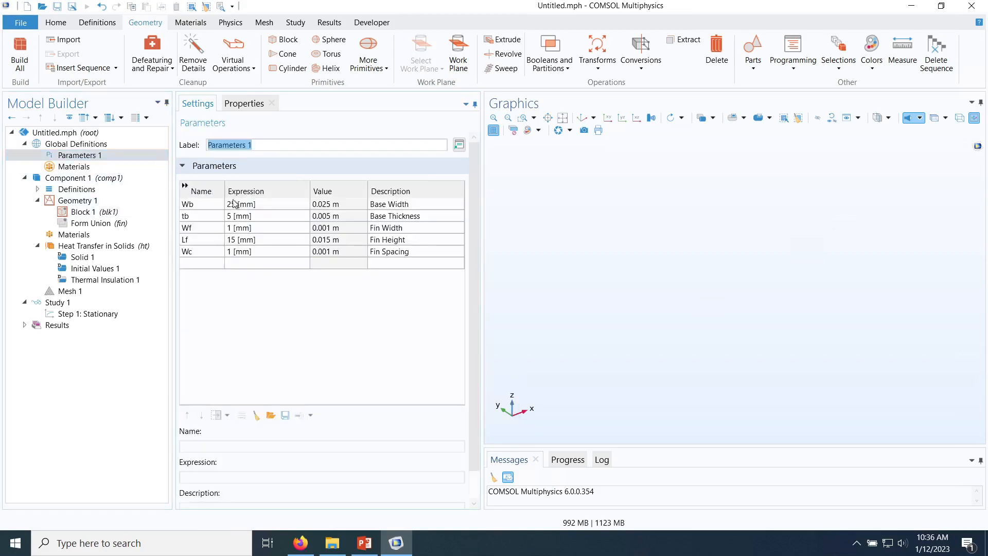
left_click(78, 213)
left_click(211, 138)
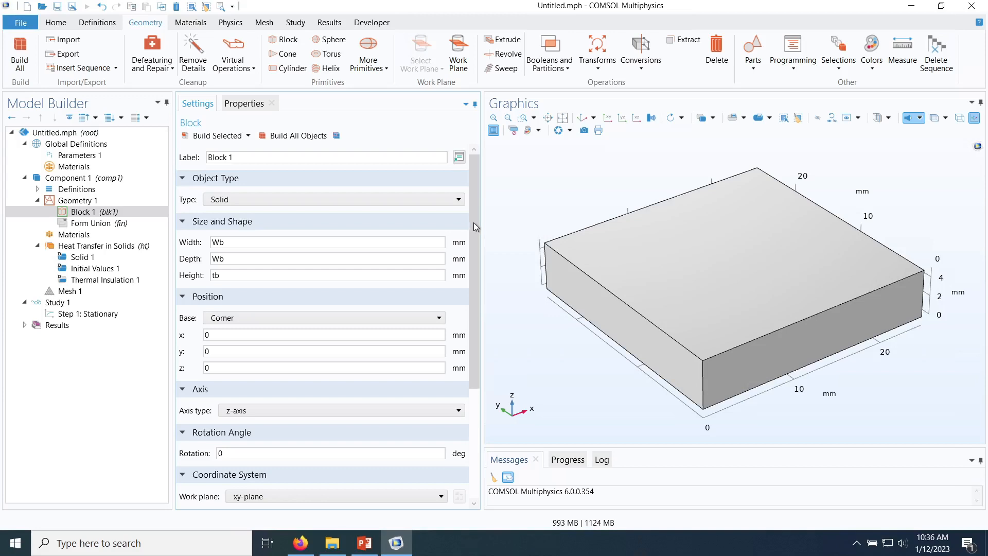
Step: Set both the x and y corner positions of Block 1 to -Wb/2
left_click_drag(475, 219, 473, 276)
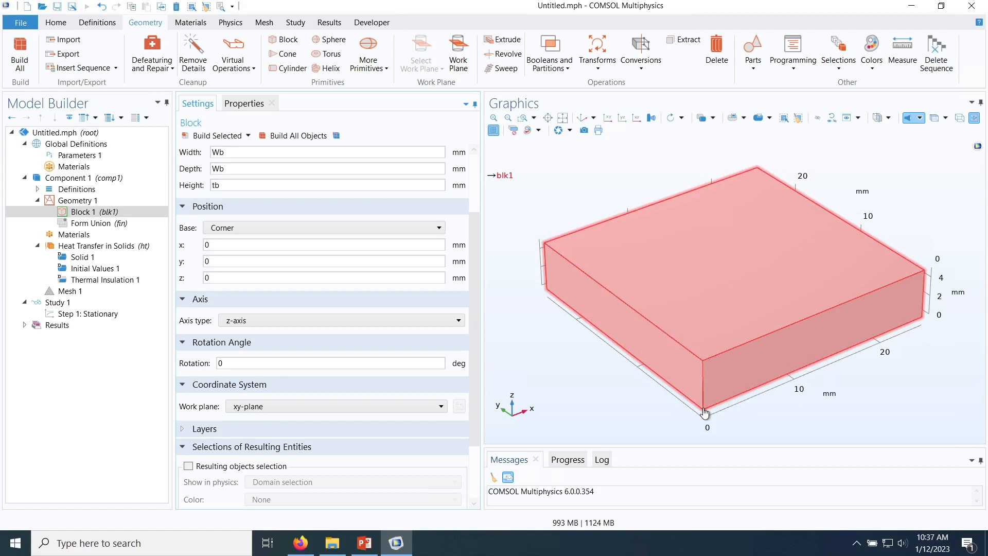
left_click(257, 245)
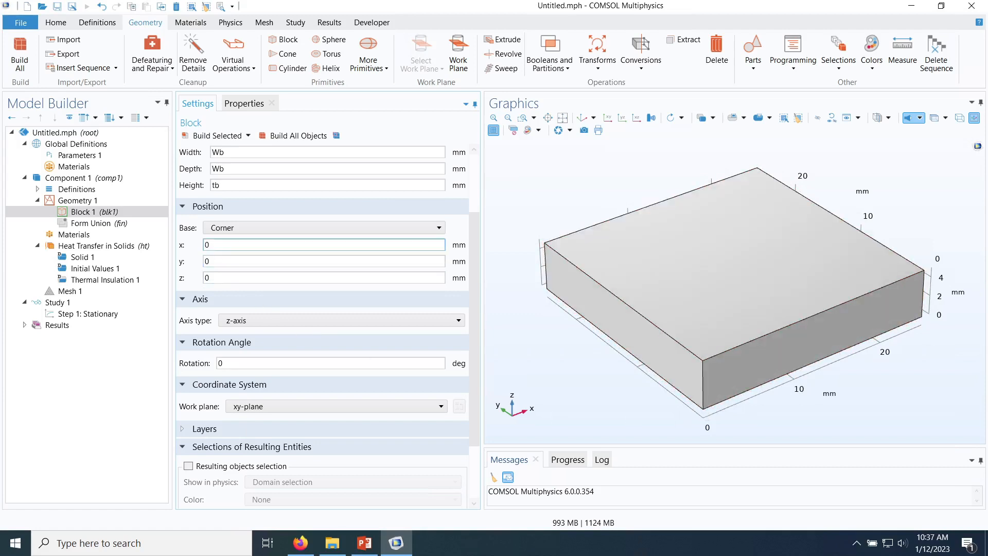
type("-Wb/2")
left_click(209, 262)
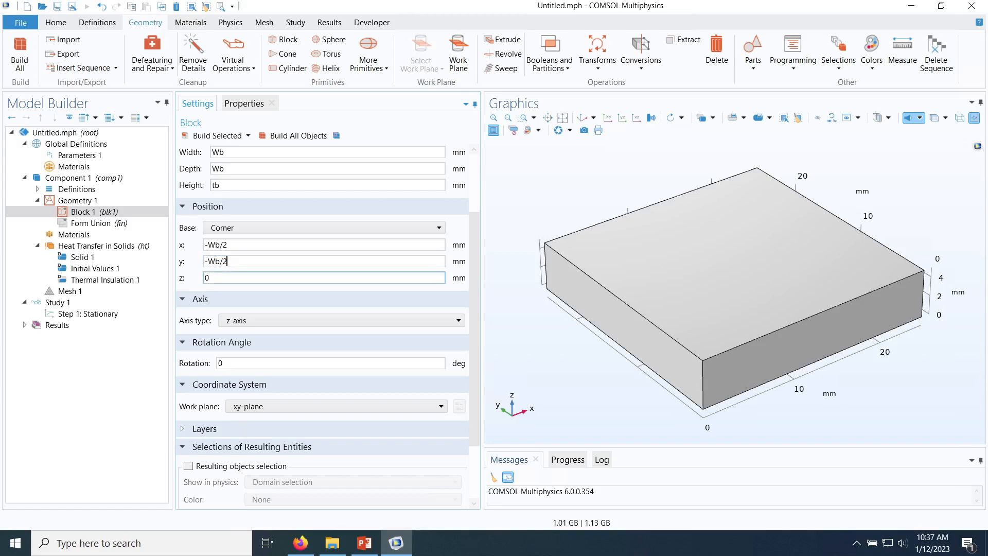
Step: Rebuild Block 1 at its new corner position and check its centring in the xy view and in 3D
left_click(198, 136)
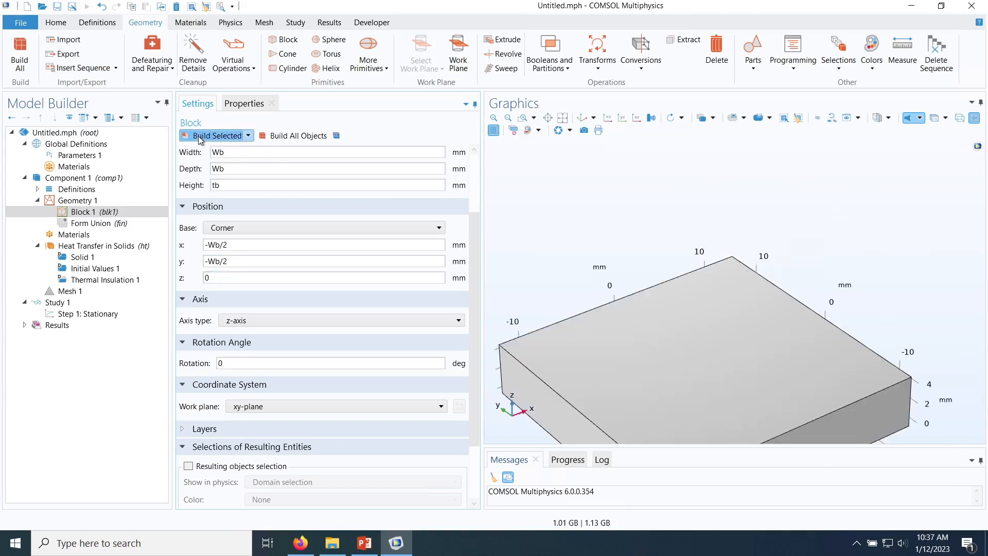
left_click(651, 117)
left_click(559, 130)
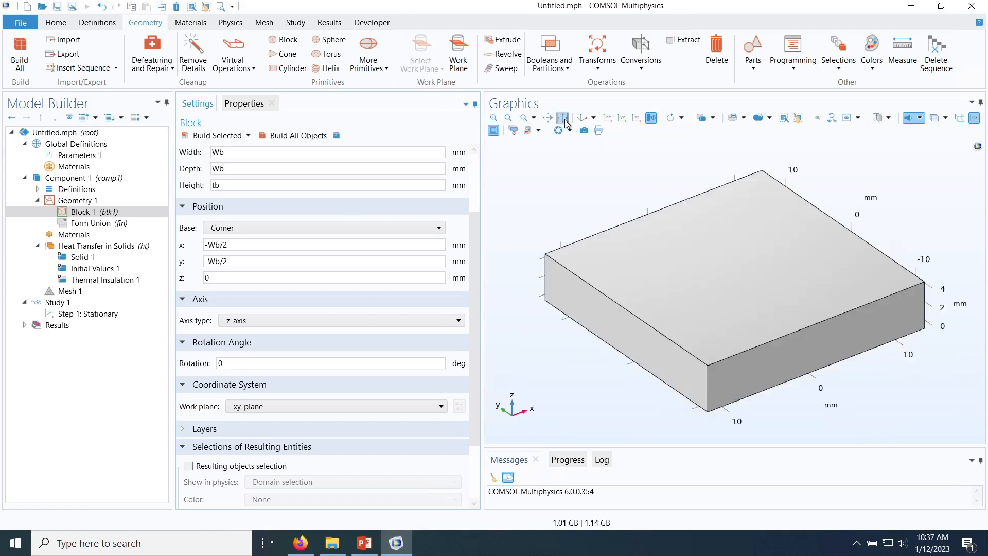
left_click(608, 117)
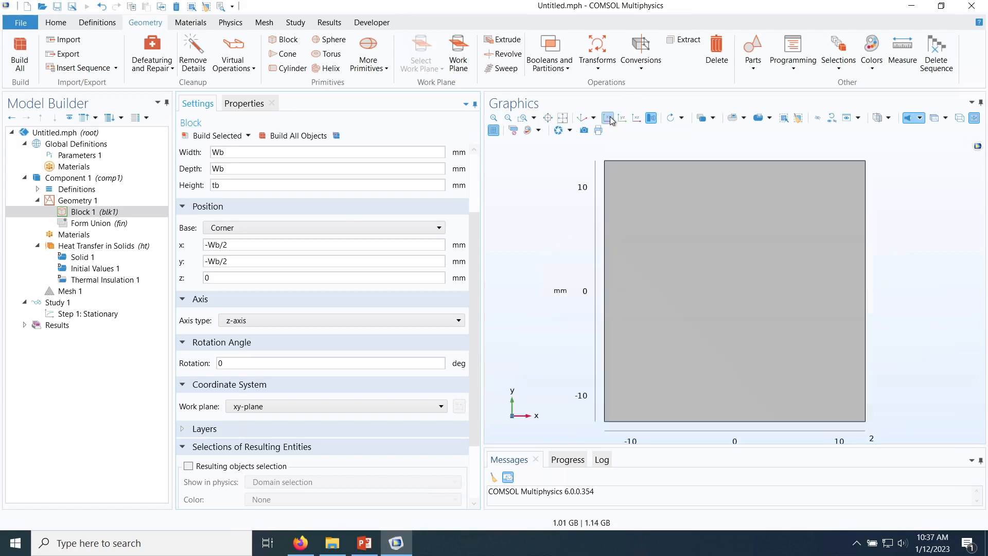
left_click(614, 164)
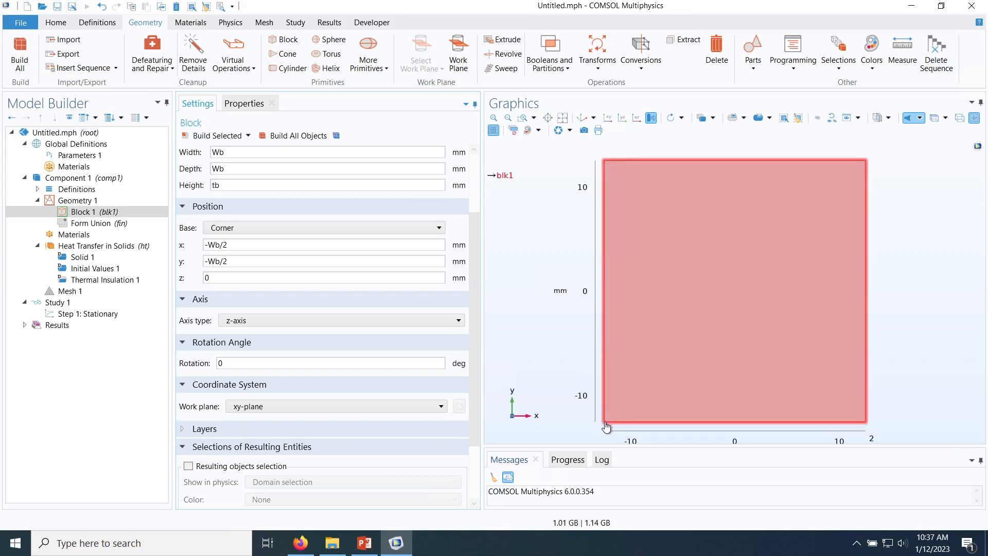
left_click_drag(605, 423, 627, 365)
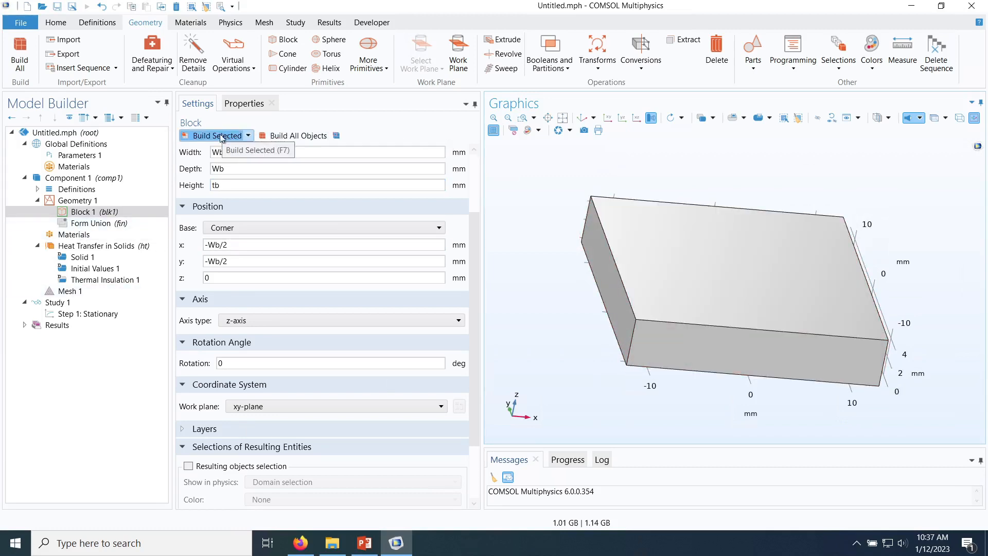
Step: Add a work plane to the geometry, keeping the xy-plane, and set its z-coordinate to tb
left_click(90, 214)
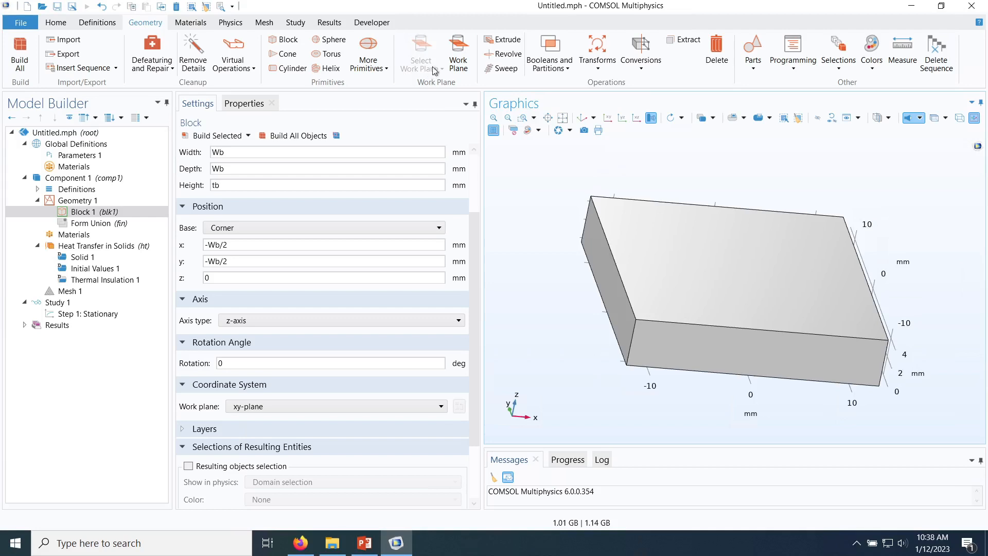
left_click(459, 47)
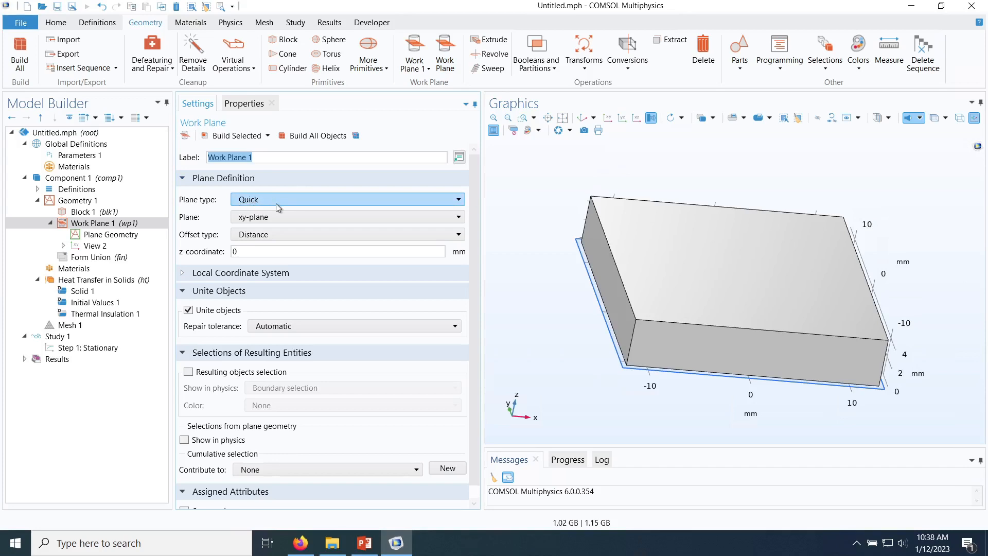
left_click(273, 216)
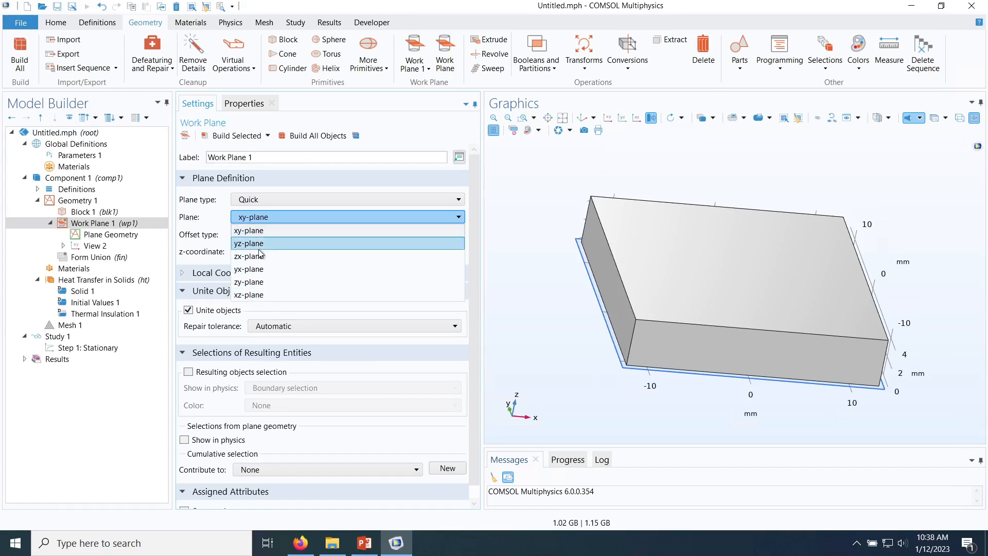
left_click(207, 233)
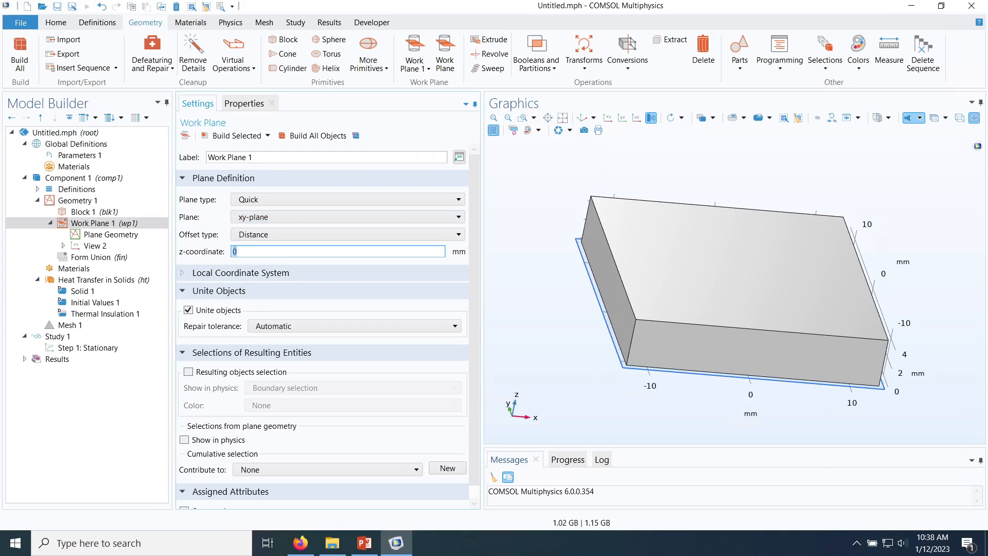
type("tb")
Step: Change Work Plane 1's type to Face parallel and assign the top face of Block 1 as its planar face
left_click(249, 204)
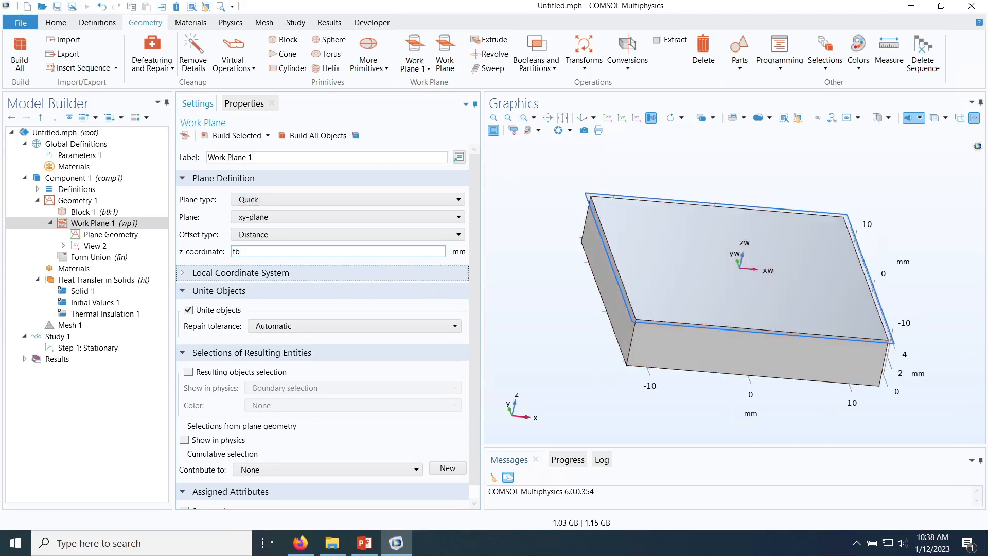
left_click(267, 203)
left_click(256, 227)
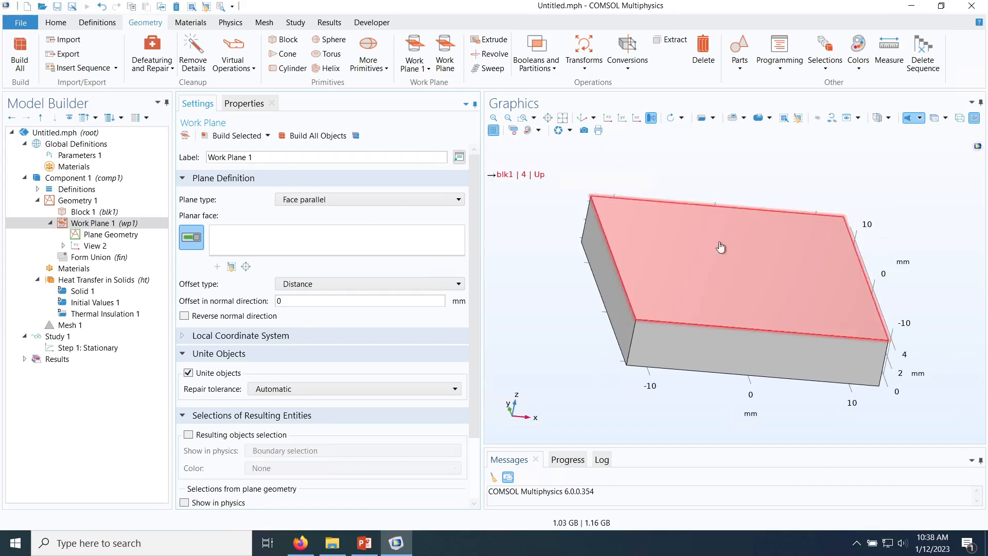
left_click(717, 260)
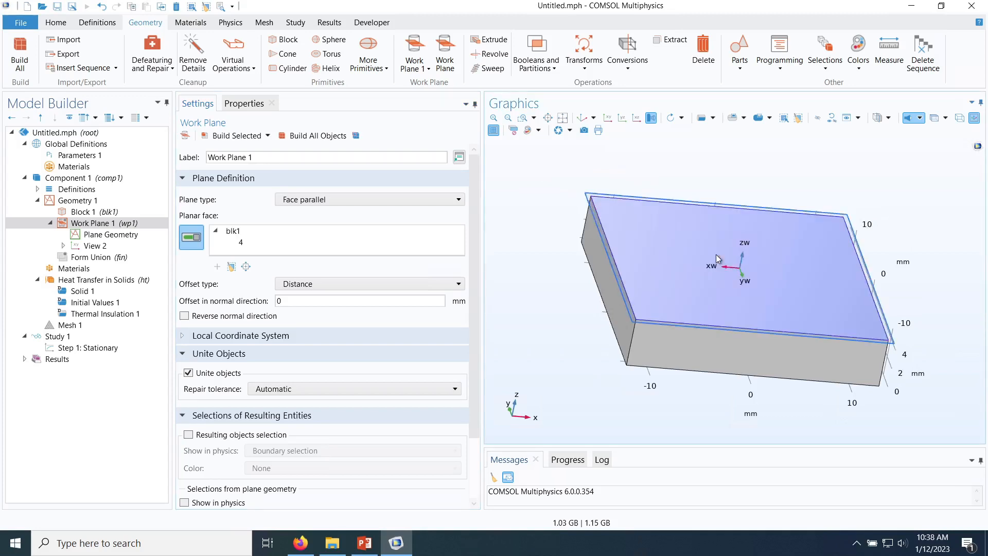
left_click(294, 301)
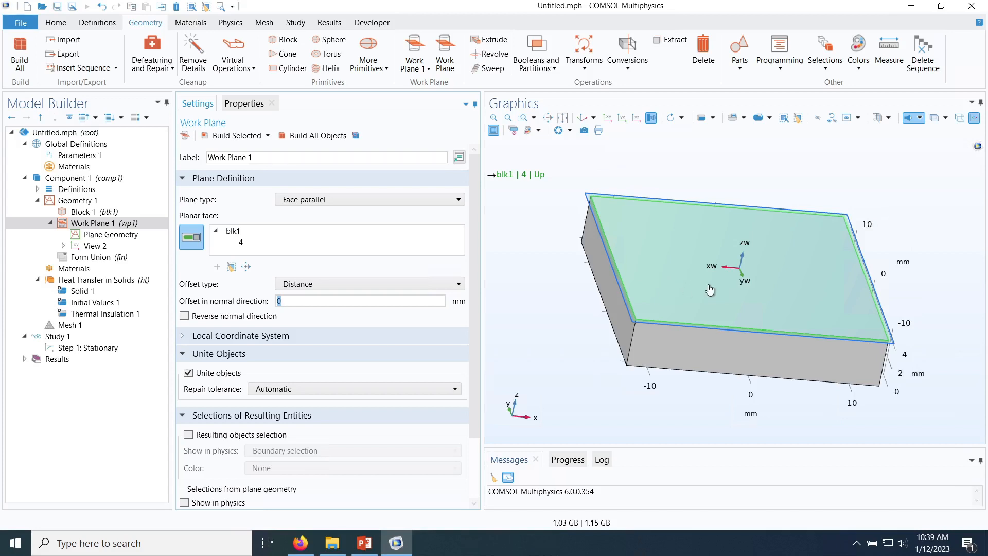
Step: Add a solid rectangle to Work Plane 1's plane geometry with width Wf and height Wb
left_click(102, 236)
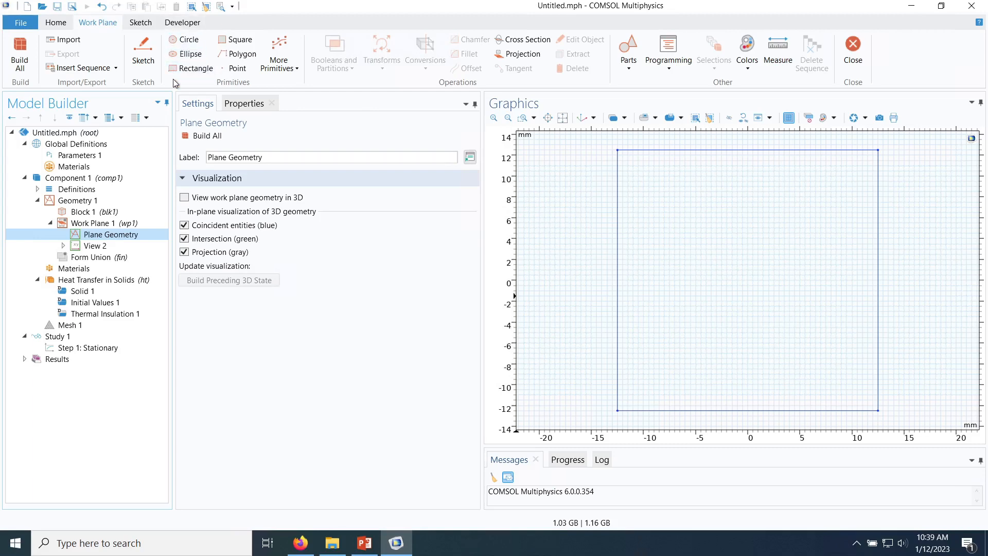
left_click(186, 70)
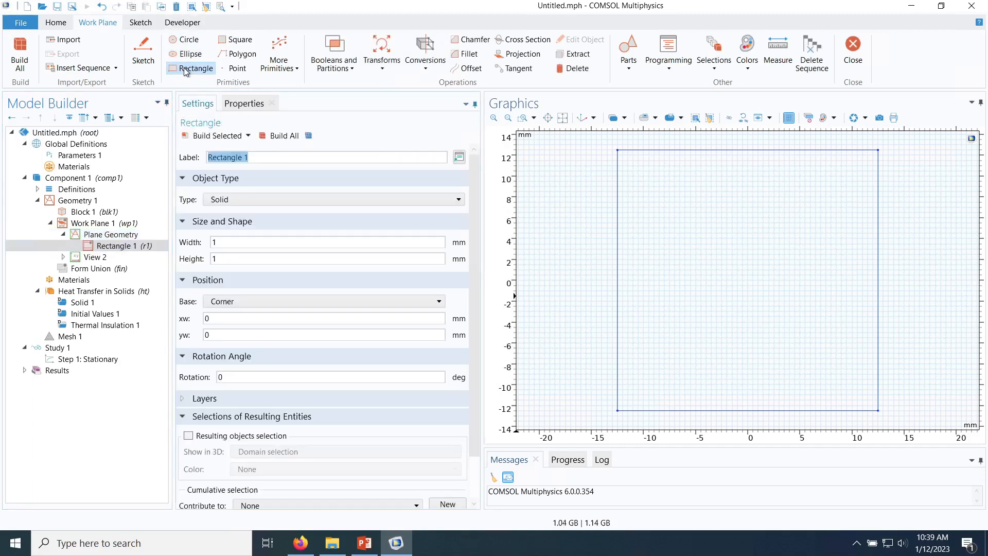
left_click(215, 242)
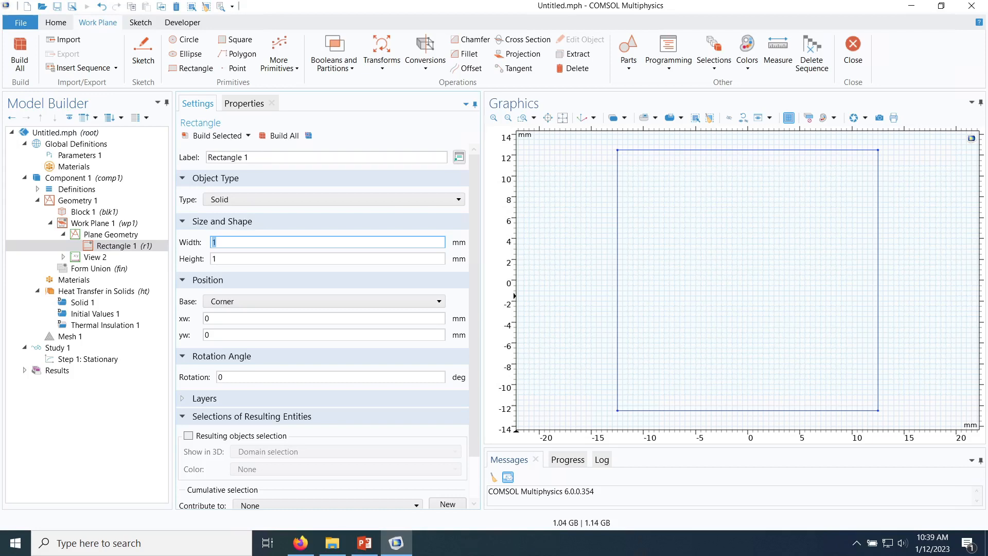
type("Wf")
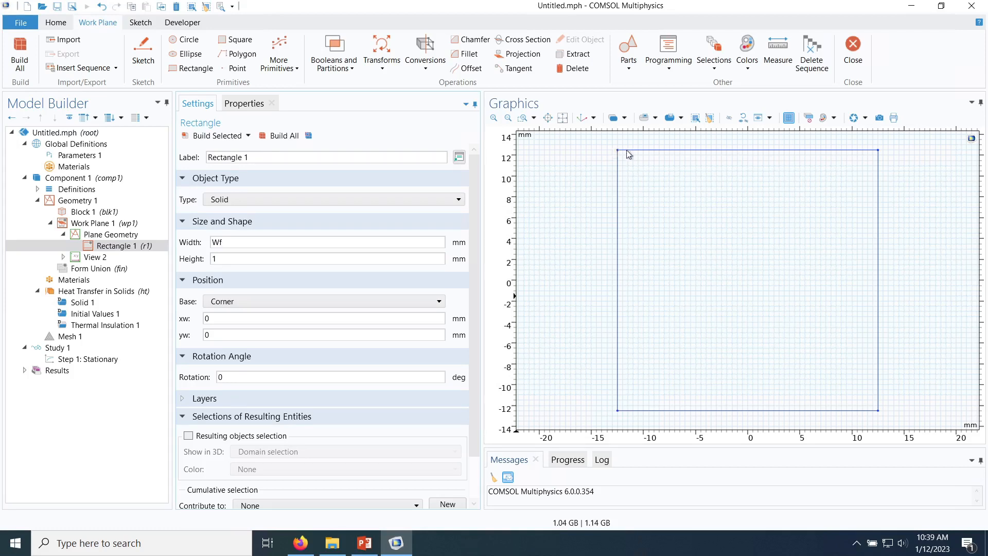
key("Tab")
Step: Set both the xw and yw corner positions of Rectangle 1 to -Wb/2 and build it
key("Tab")
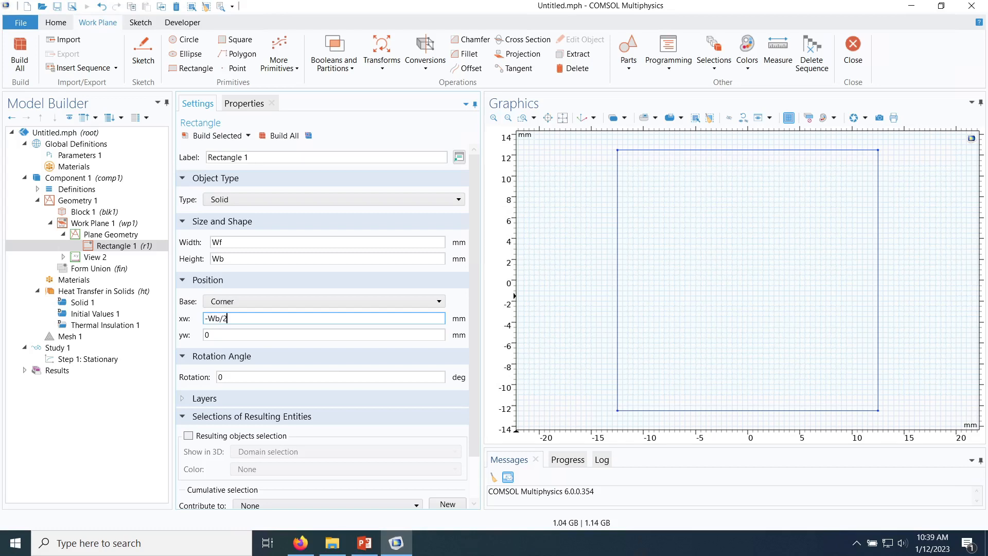
key("Tab")
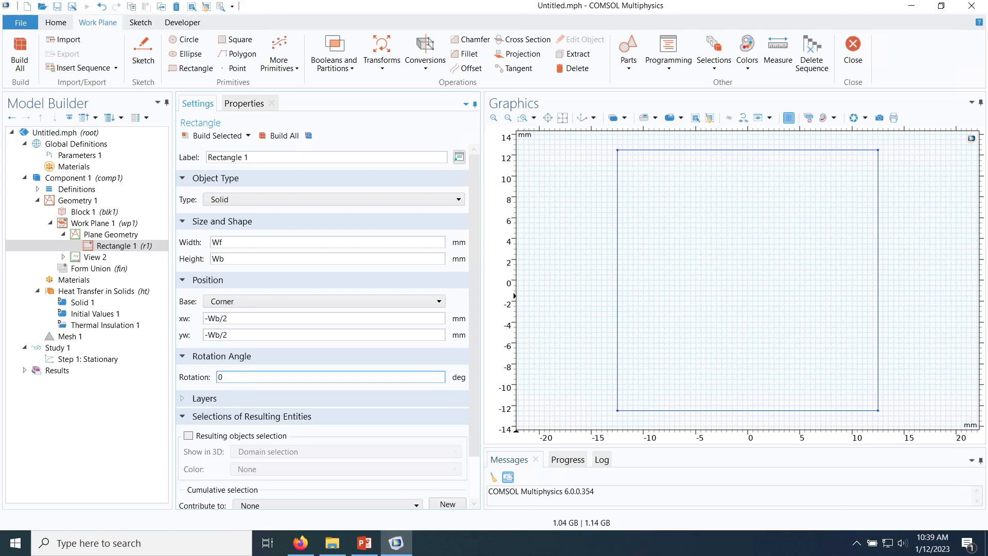
left_click(202, 137)
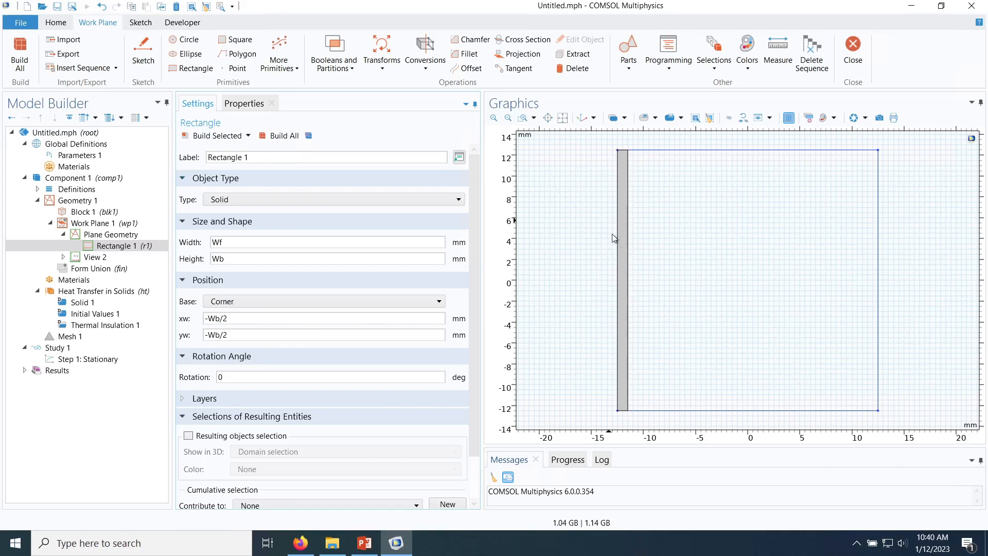
Step: Add an Array transform with the fin rectangle r1 as input and set its xw size to 13
left_click(382, 66)
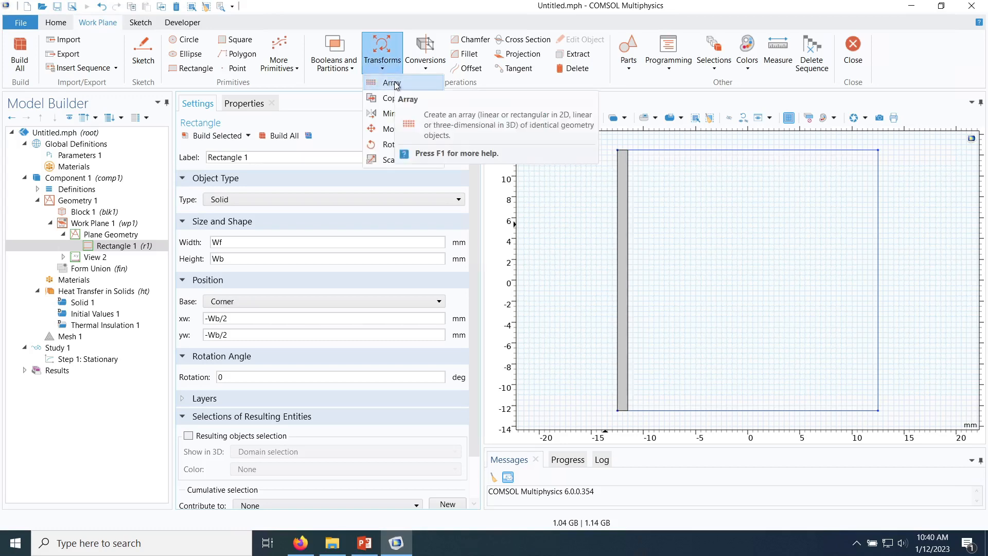
left_click(392, 83)
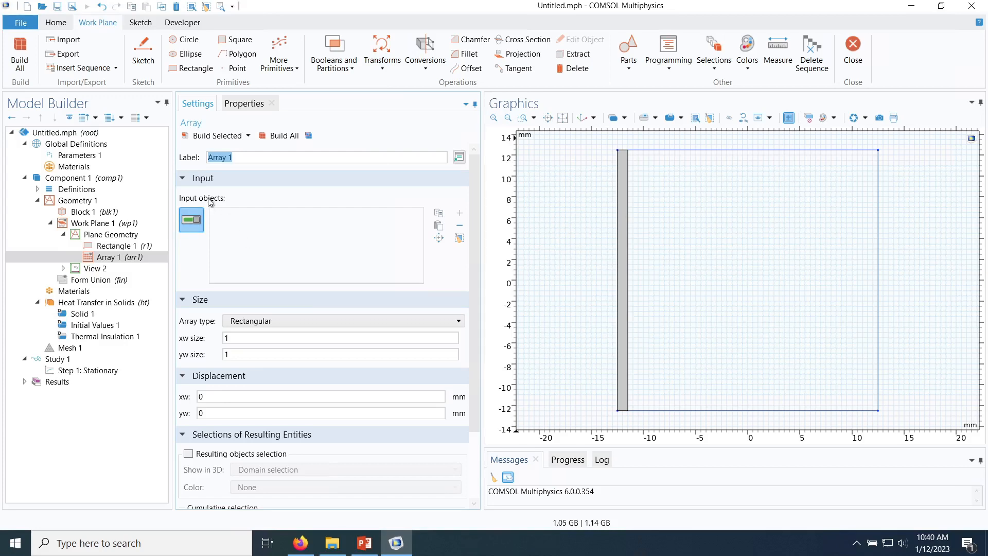
left_click(623, 183)
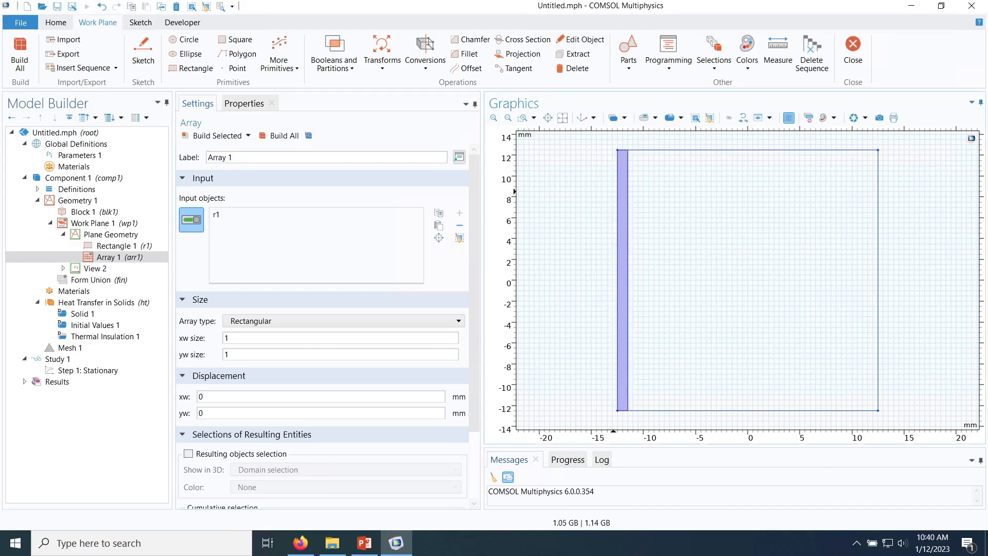
left_click_drag(480, 238, 477, 320)
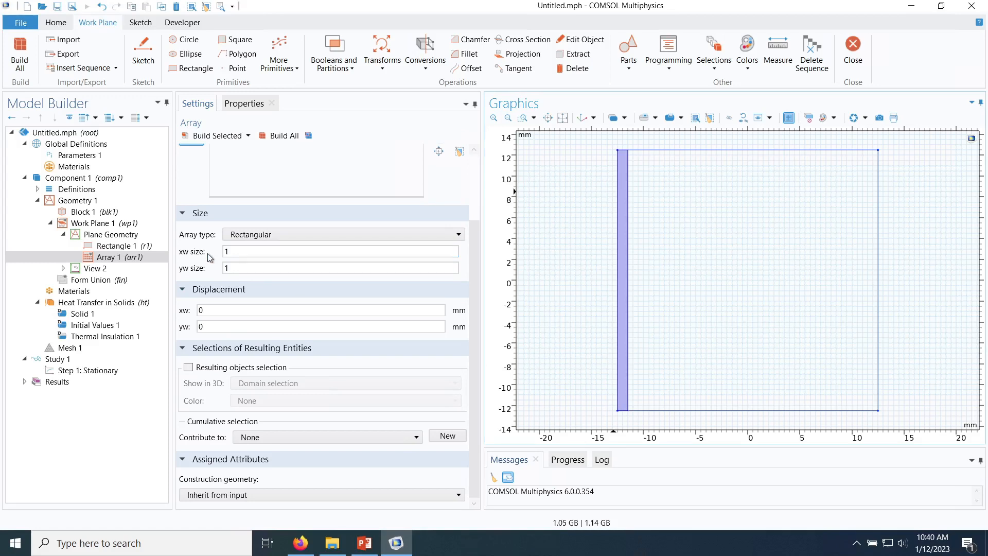
left_click(230, 252)
left_click(227, 251)
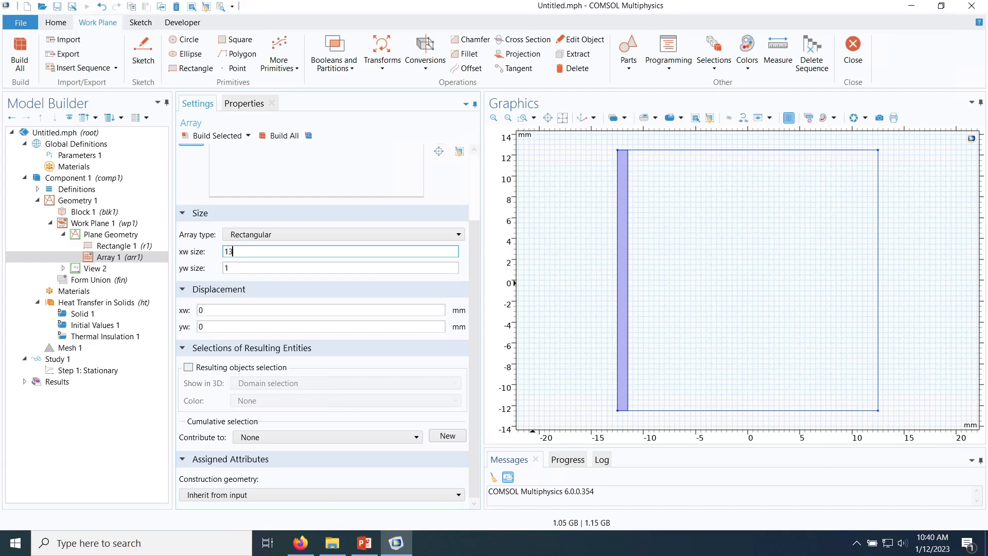
Step: Set the array's xw displacement to Wf+Wc and build the array
left_click(221, 309)
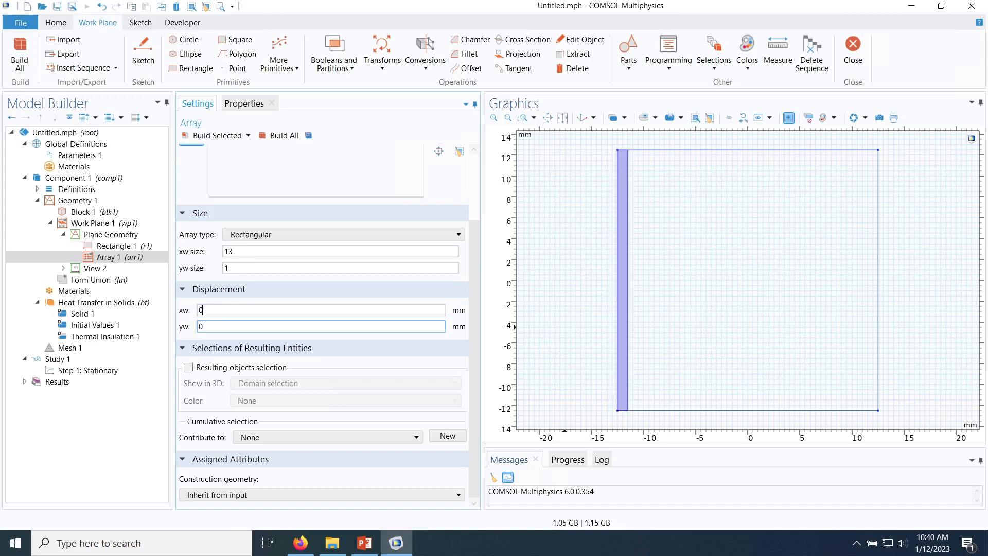
double_click(197, 327)
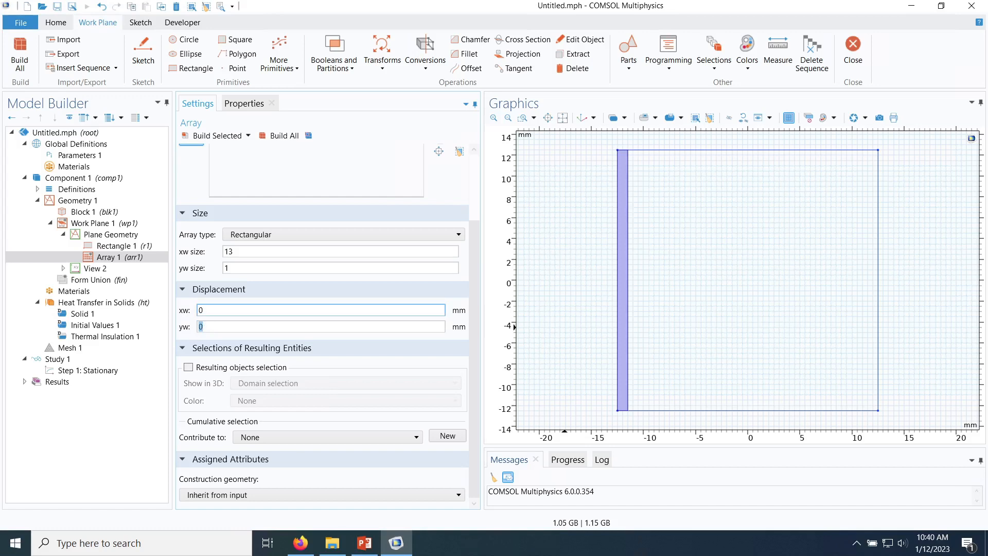
double_click(199, 310)
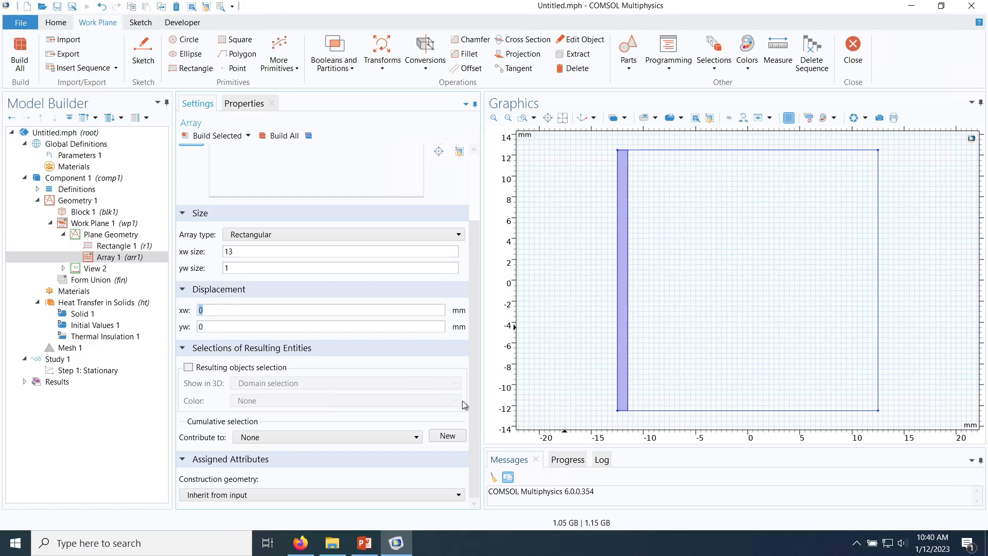
left_click(619, 417)
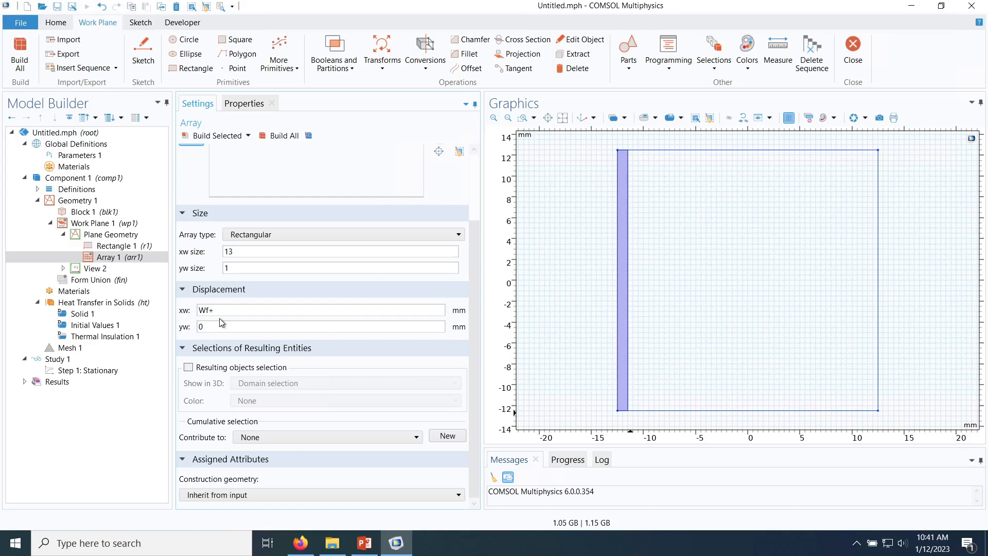
left_click(206, 139)
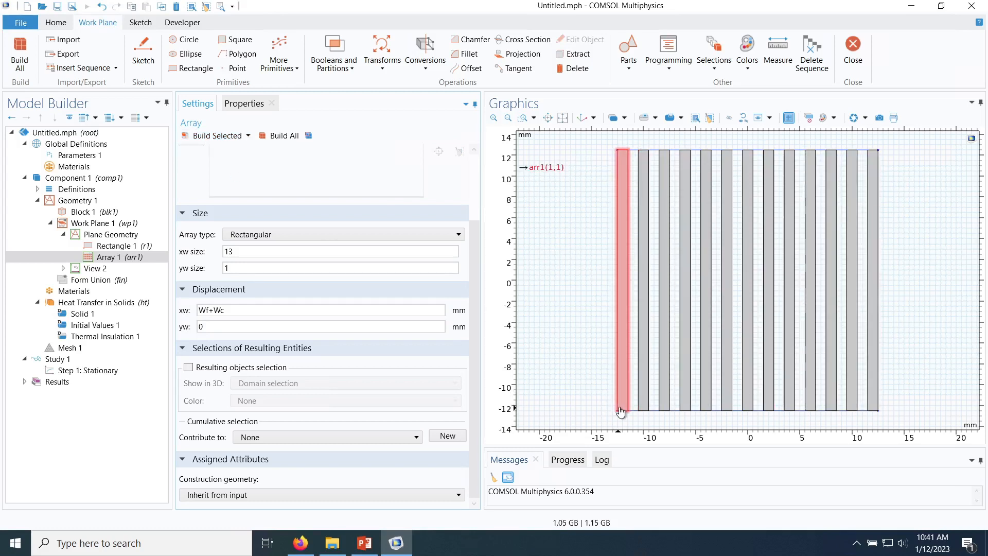
Step: Return to Work Plane 1 and build it so the fin profiles are placed on the block's top face
left_click(98, 235)
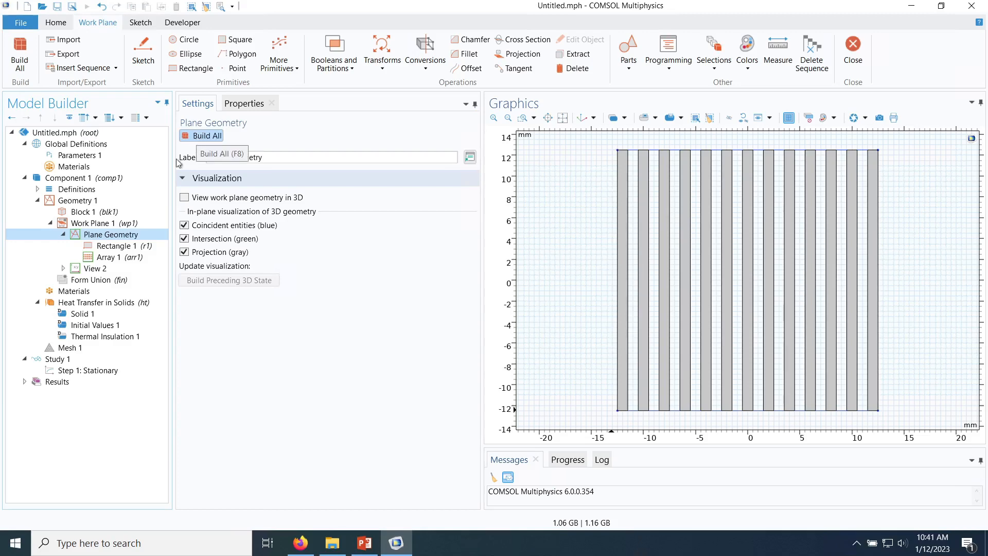
left_click(90, 225)
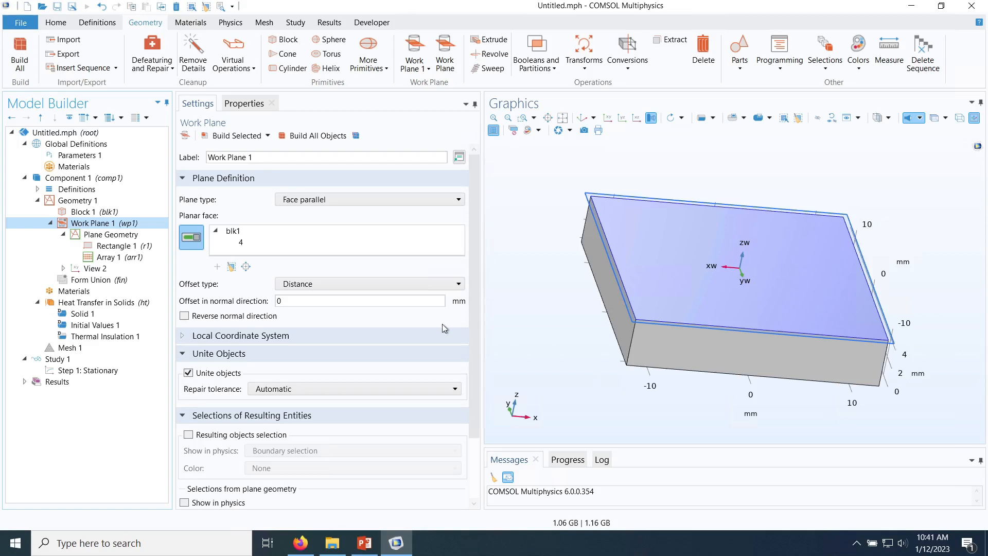
left_click(227, 137)
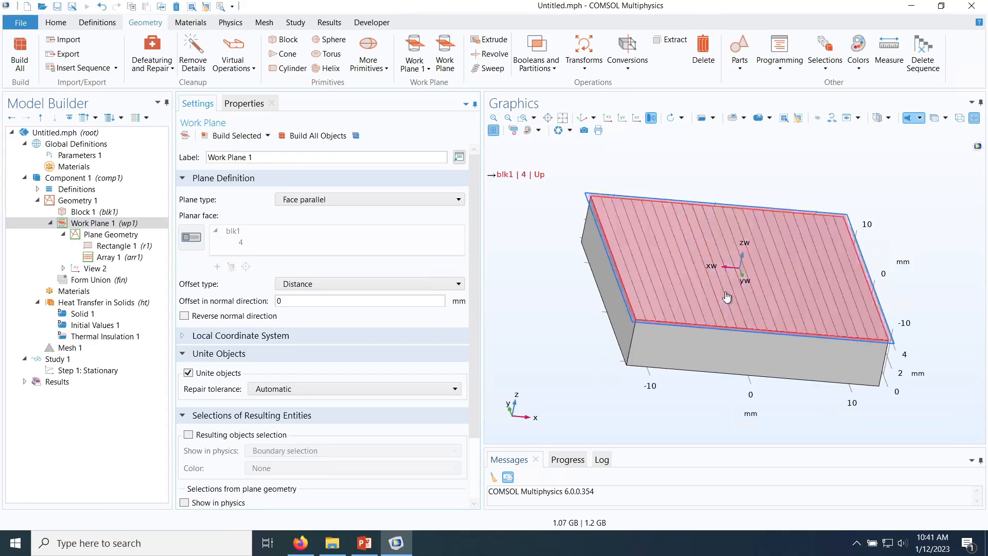
Step: Add an Extrude operation that uses the fin profiles of Work Plane 1 as its input
key("Up")
left_click(51, 224)
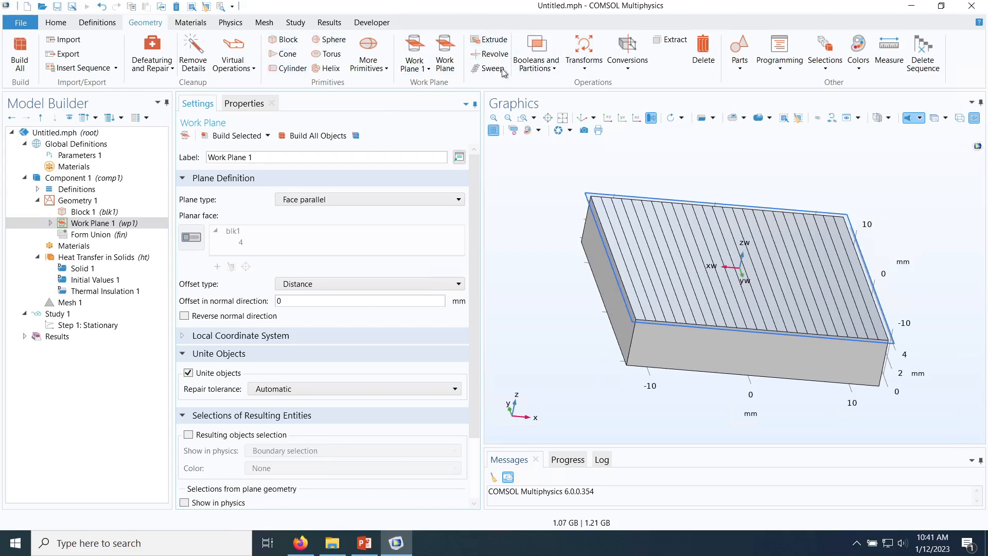
left_click(493, 43)
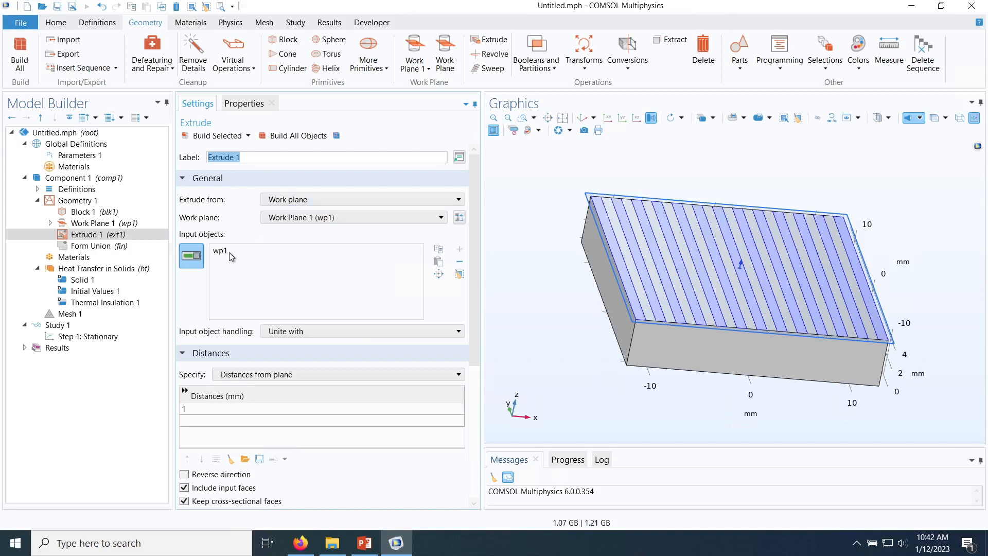
scroll(188, 339, "down", 3)
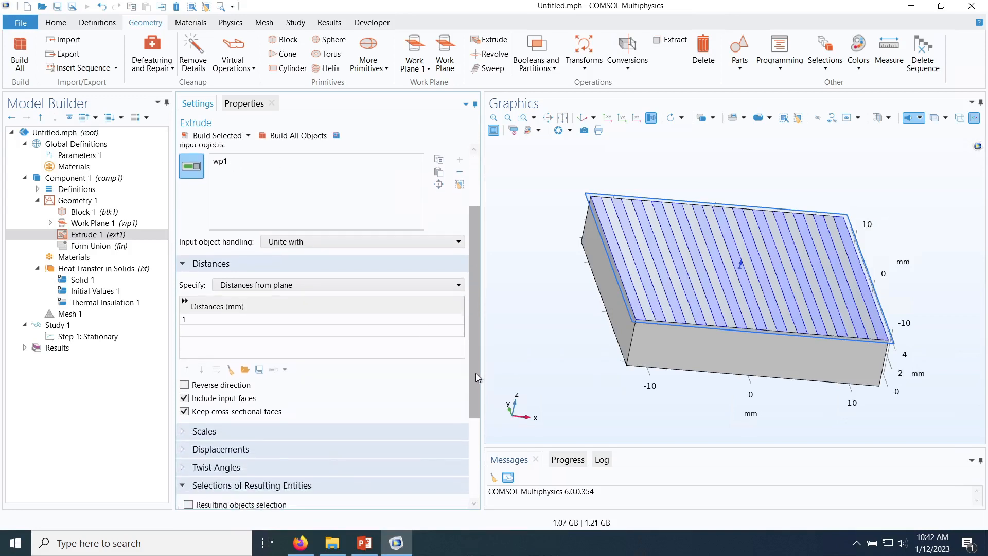
Step: Set the extrusion distance to the fin height parameter Lf and build Extrude 1
left_click(196, 315)
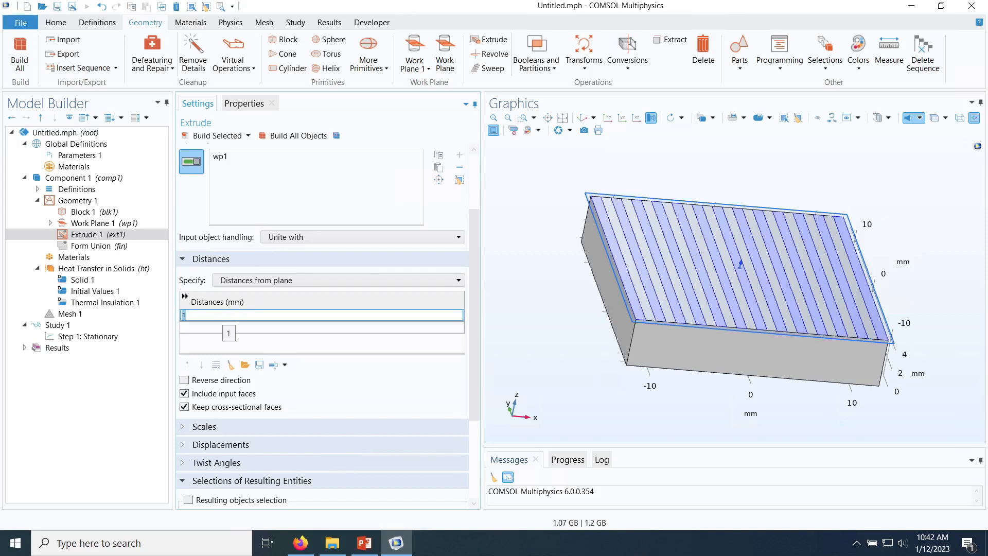
left_click(72, 155)
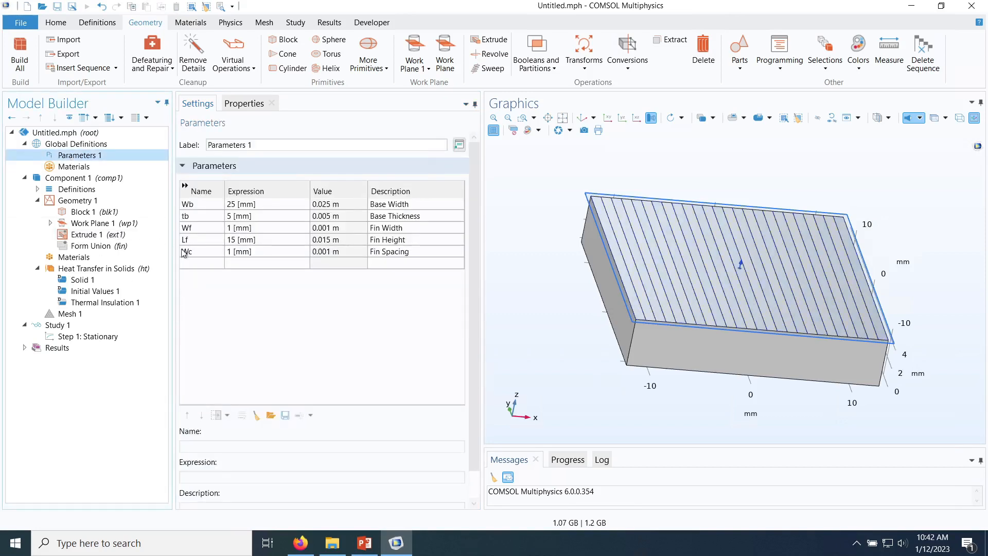
left_click(186, 240)
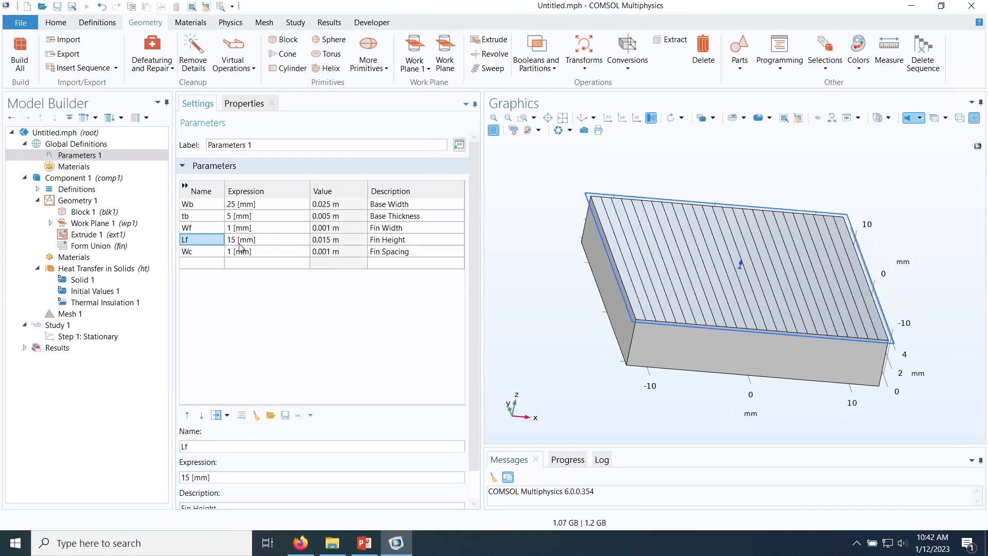
left_click(88, 235)
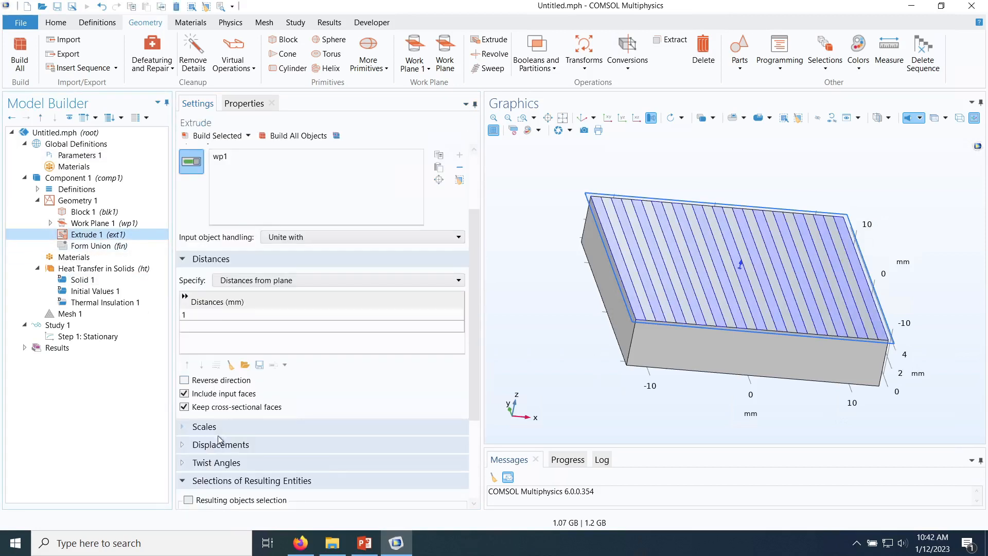
left_click(196, 315)
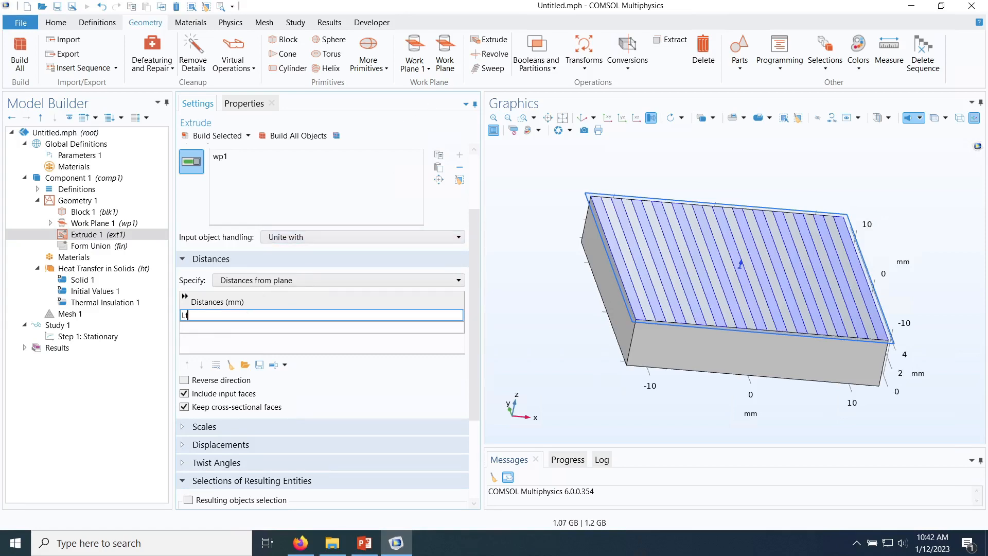
left_click(214, 139)
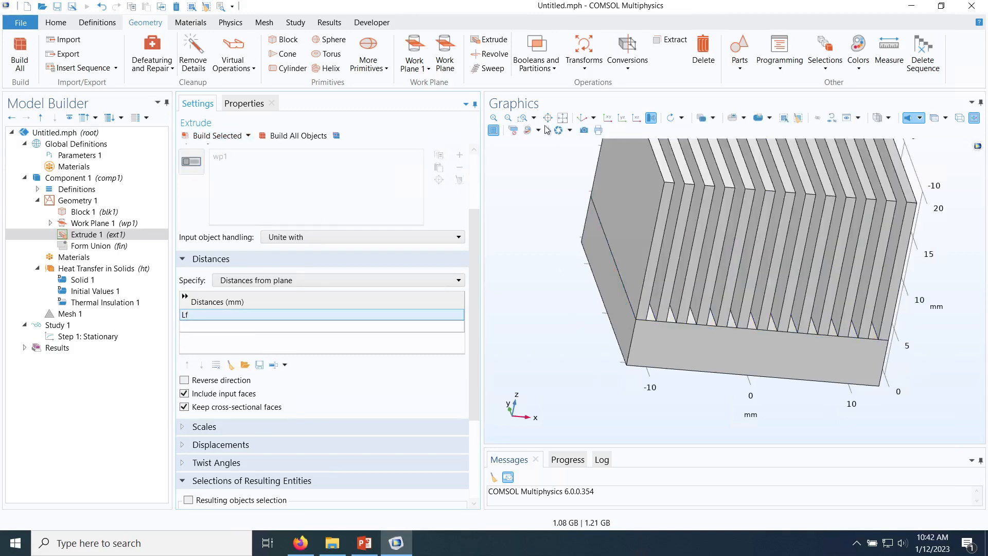
left_click(584, 118)
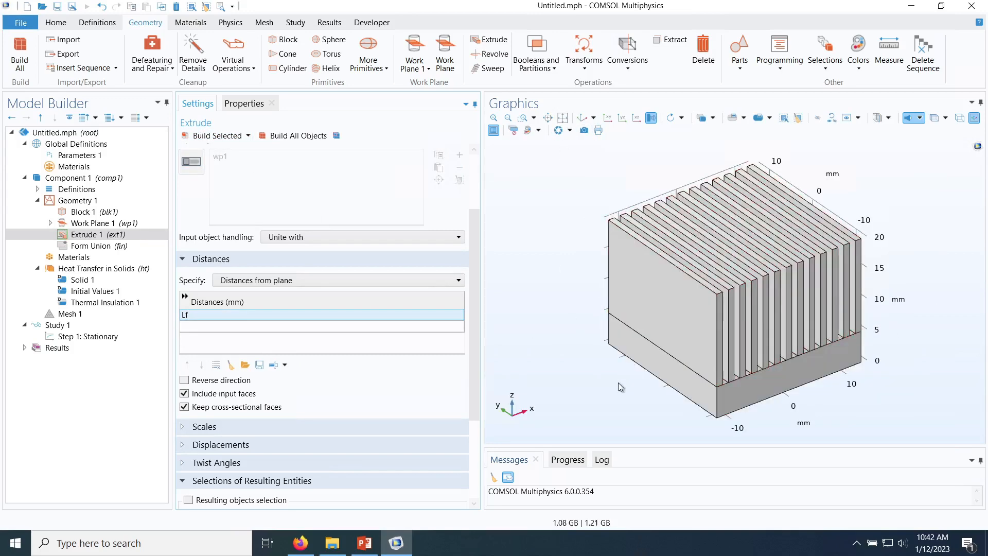
left_click_drag(610, 384, 610, 363)
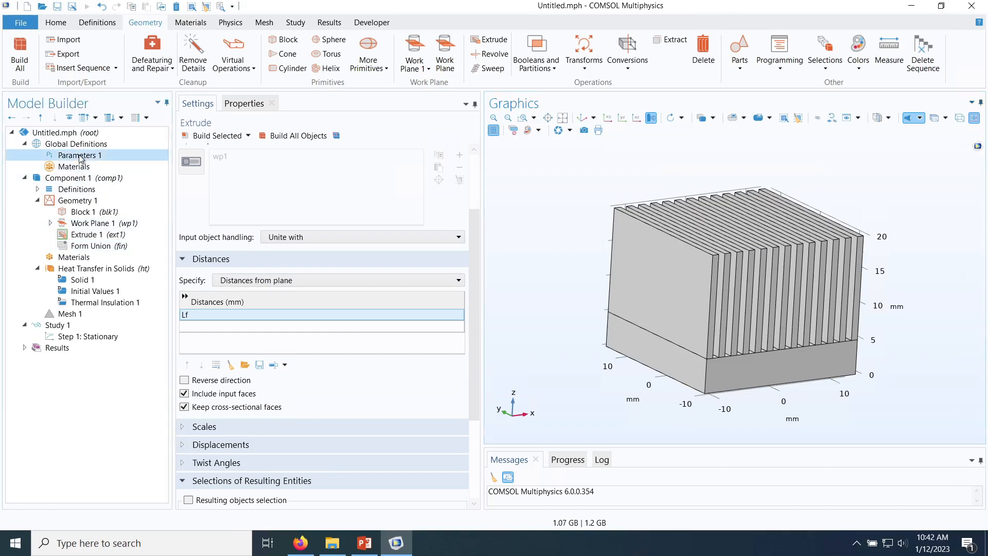
Step: Set the fin height parameter Lf to 10 [mm] and rebuild Extrude 1 with it
left_click(77, 155)
left_click(234, 240)
left_click(232, 240)
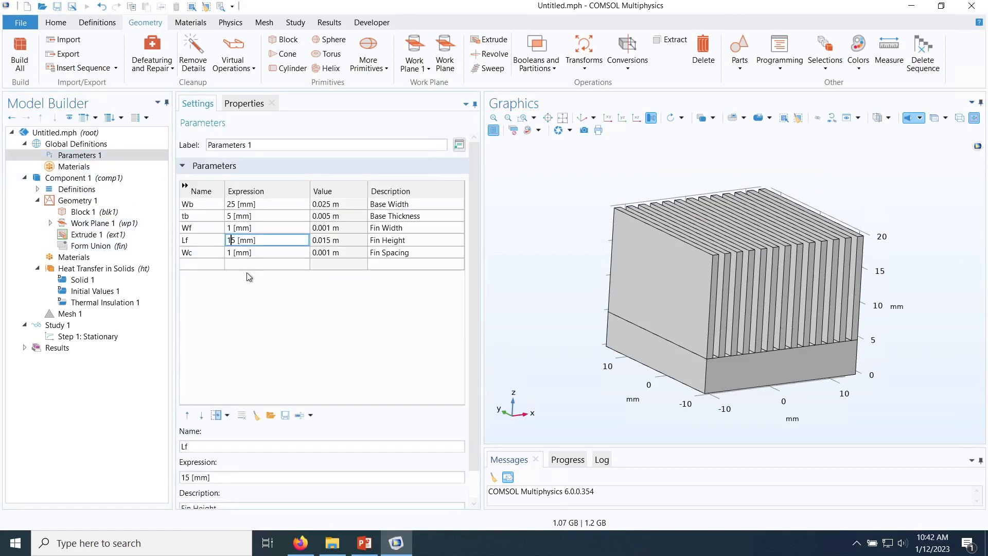
key("Delete")
type("0")
left_click(83, 235)
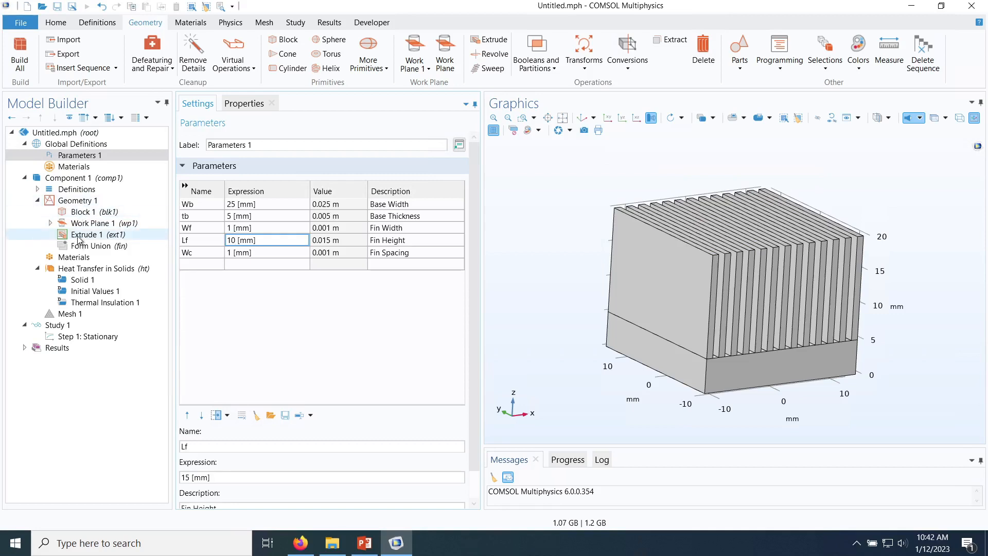
left_click(196, 140)
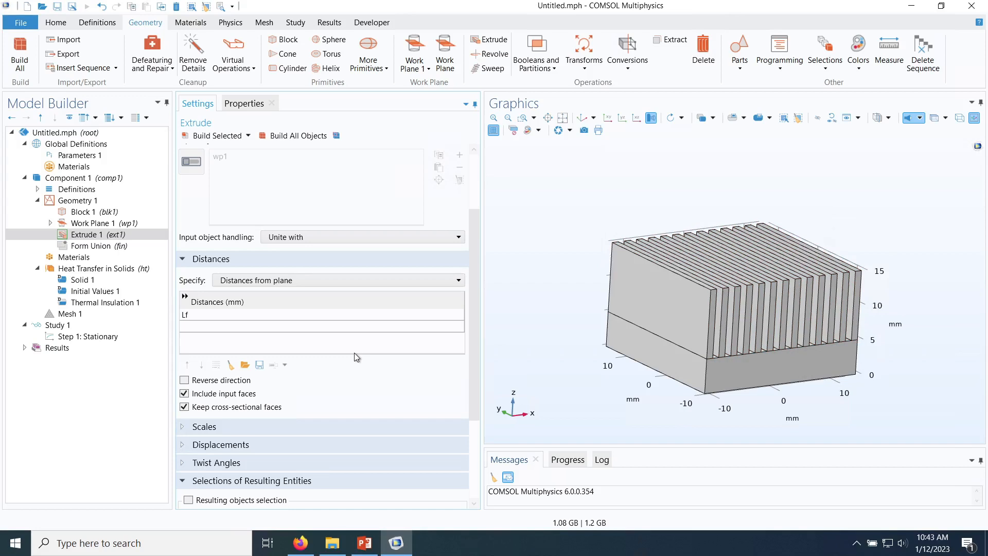
Step: Build the complete Geometry 1 and inspect the fins and the base from above and below
left_click(72, 203)
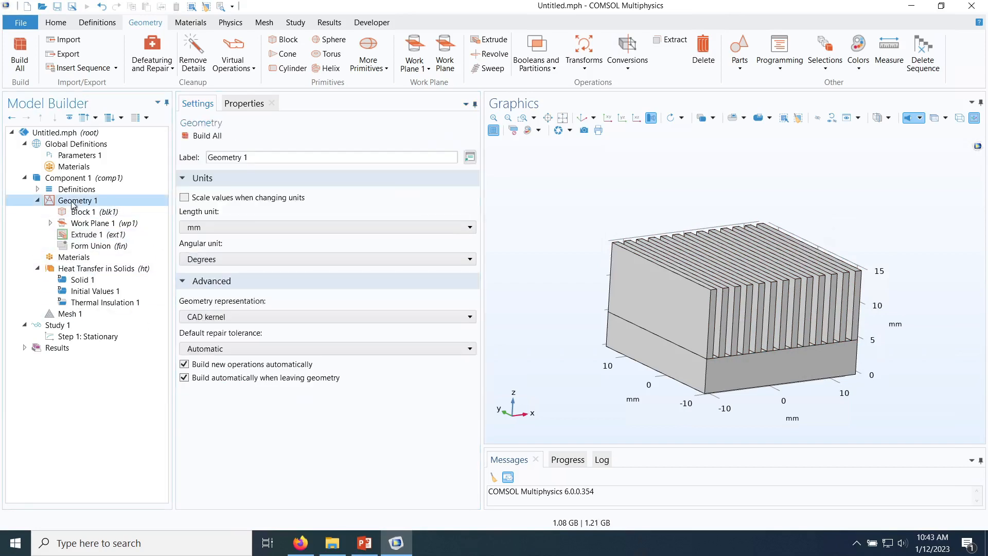
left_click(206, 136)
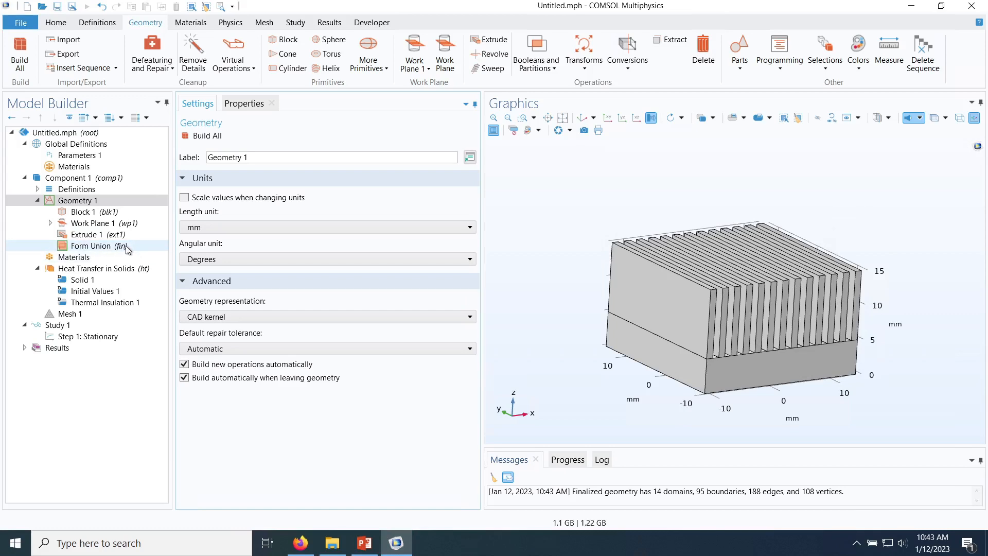
left_click_drag(877, 382, 866, 377)
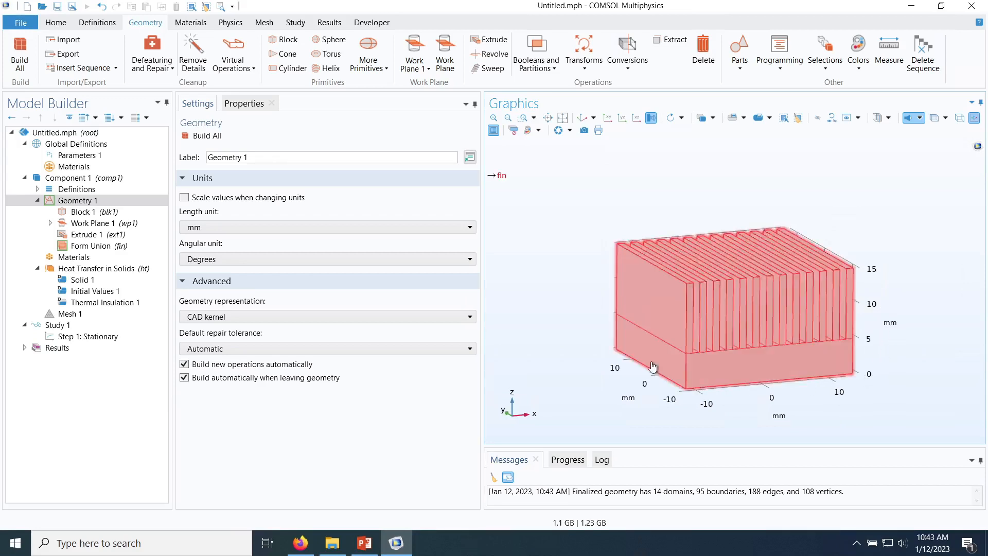
scroll(653, 366, "up", 5)
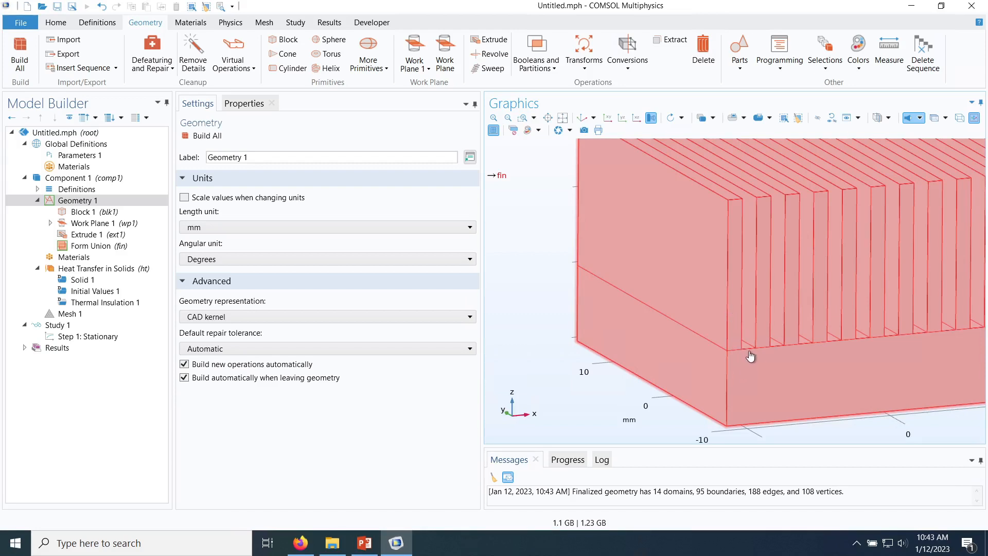
scroll(657, 350, "down", 5)
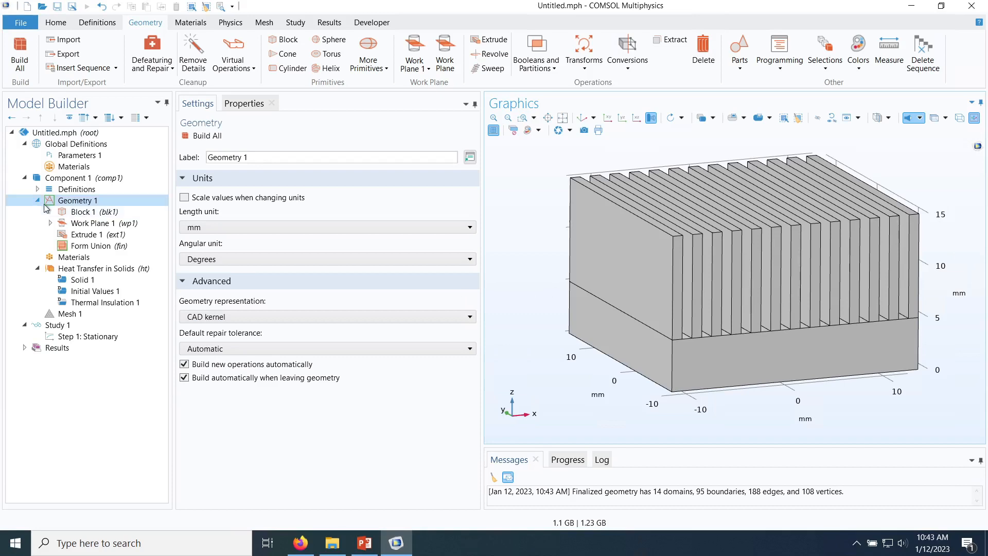
left_click_drag(723, 378, 717, 332)
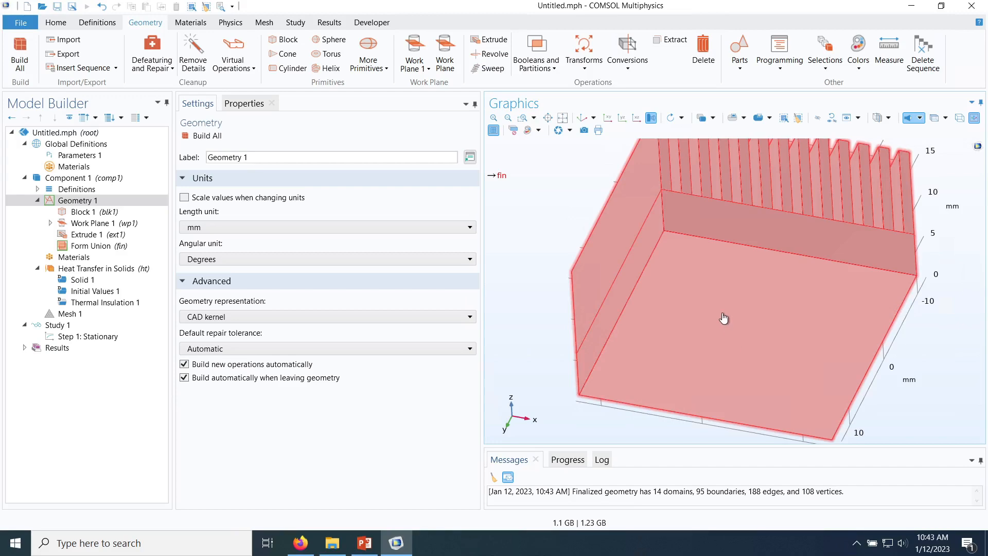
left_click_drag(721, 320, 728, 353)
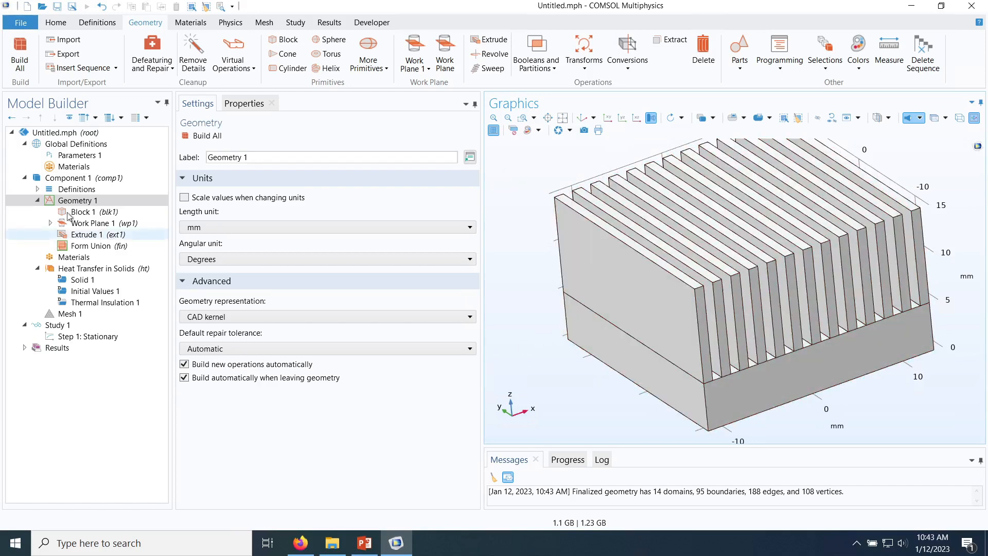
left_click(37, 200)
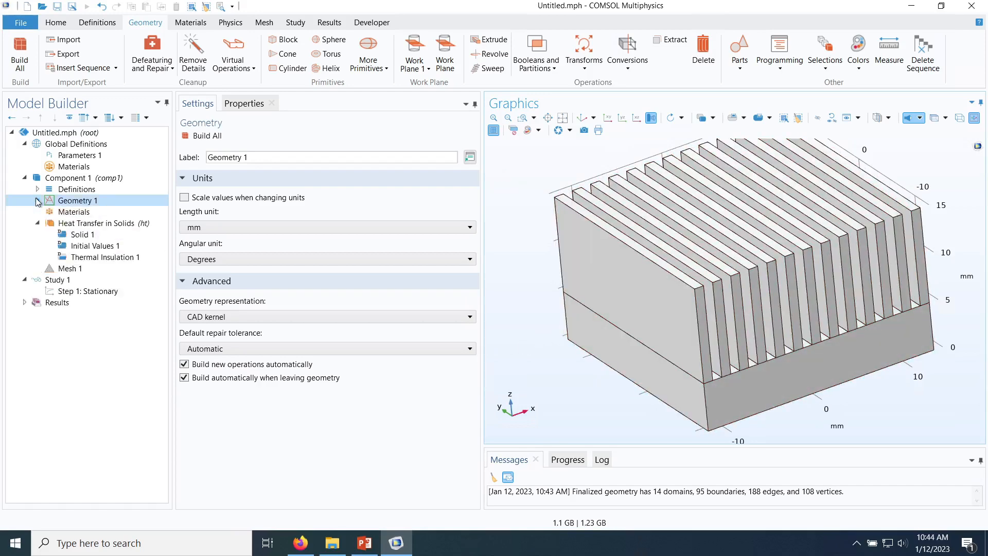
Step: Add Copper from the Built-in material library to the component's materials
left_click(72, 212)
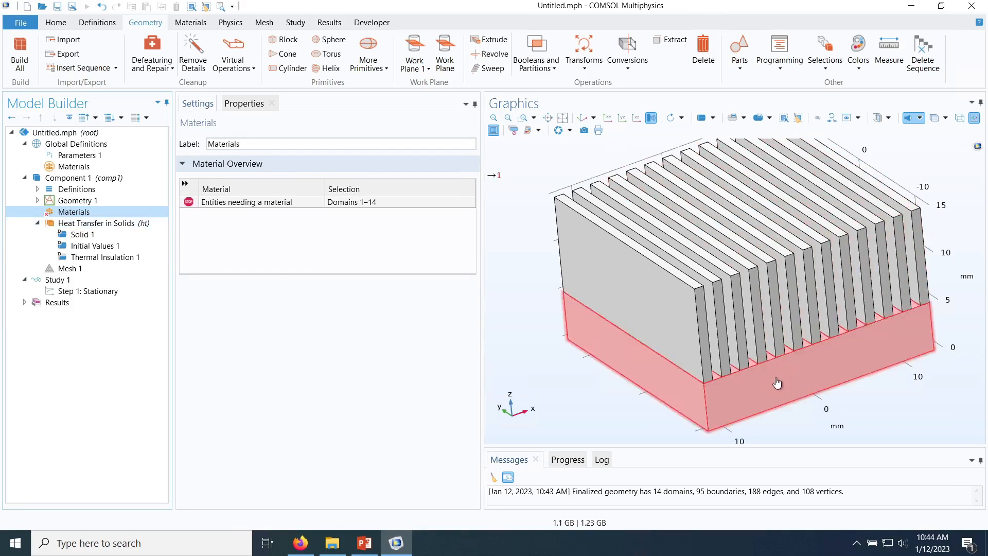
right_click(83, 214)
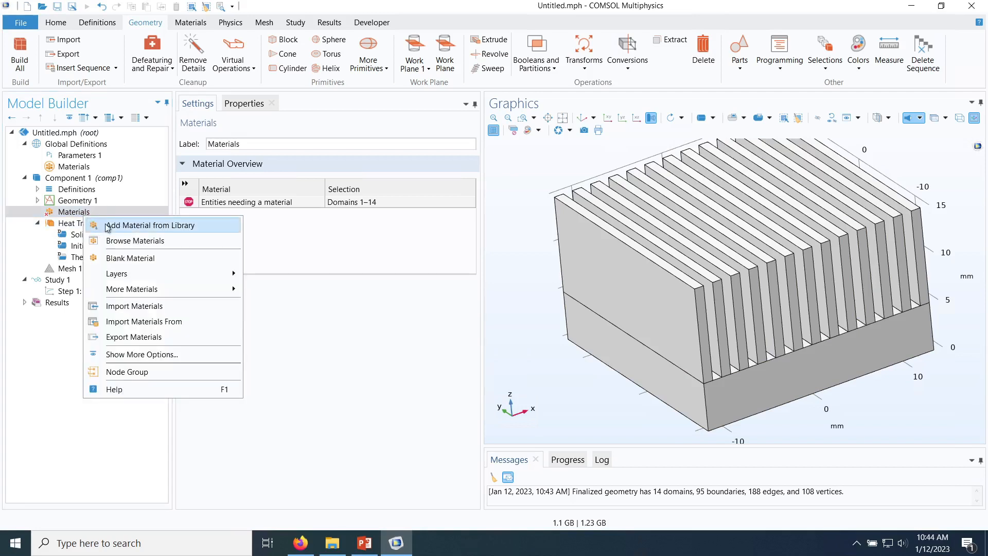
left_click(195, 228)
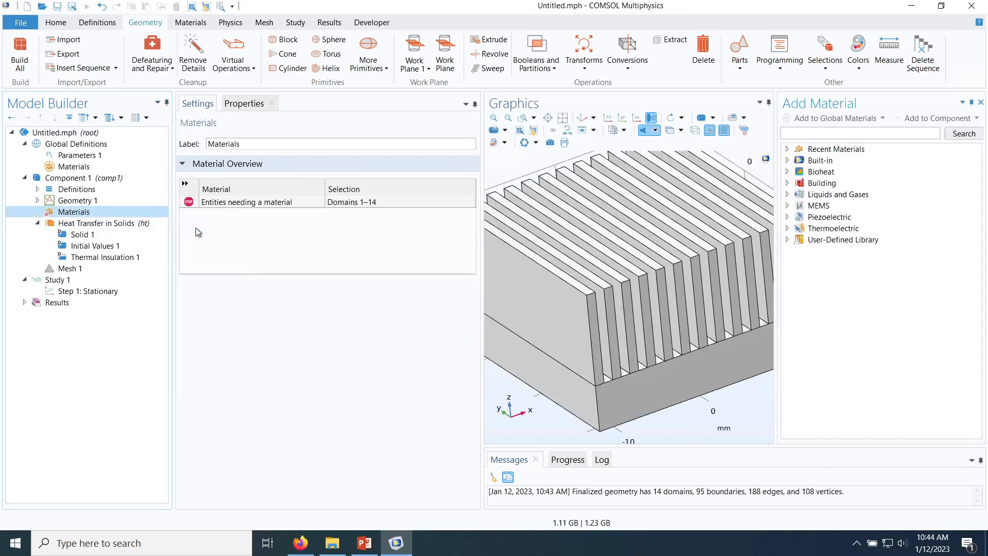
left_click(787, 160)
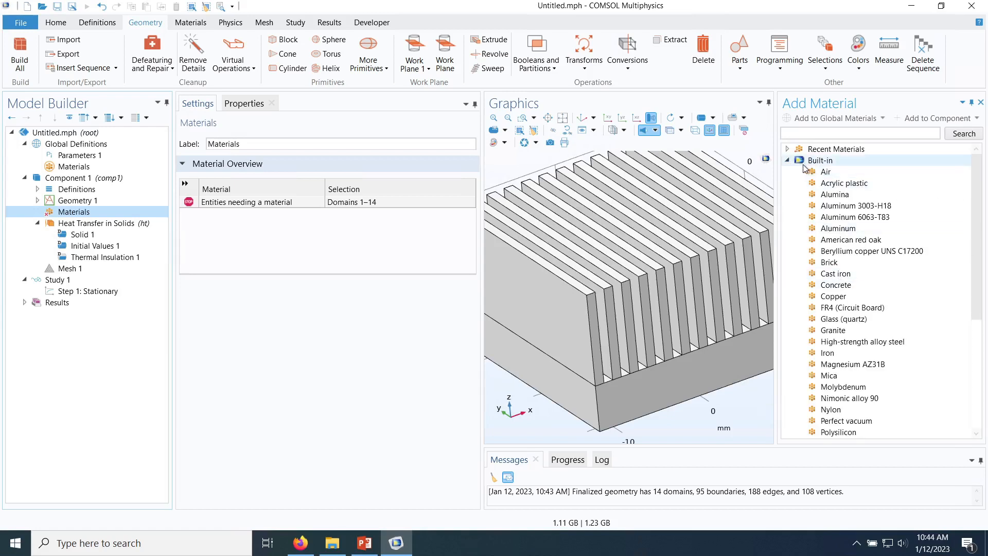
left_click(789, 160)
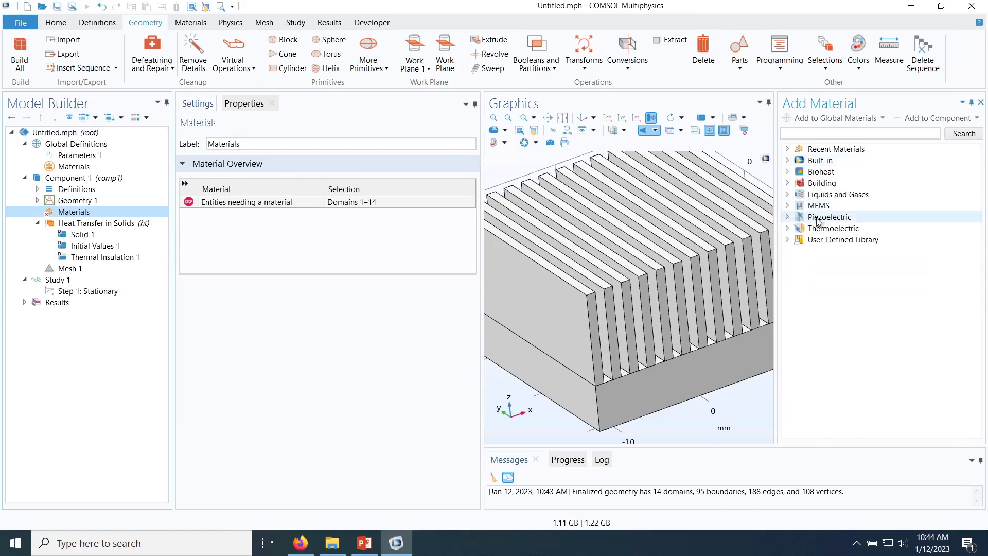
left_click(789, 161)
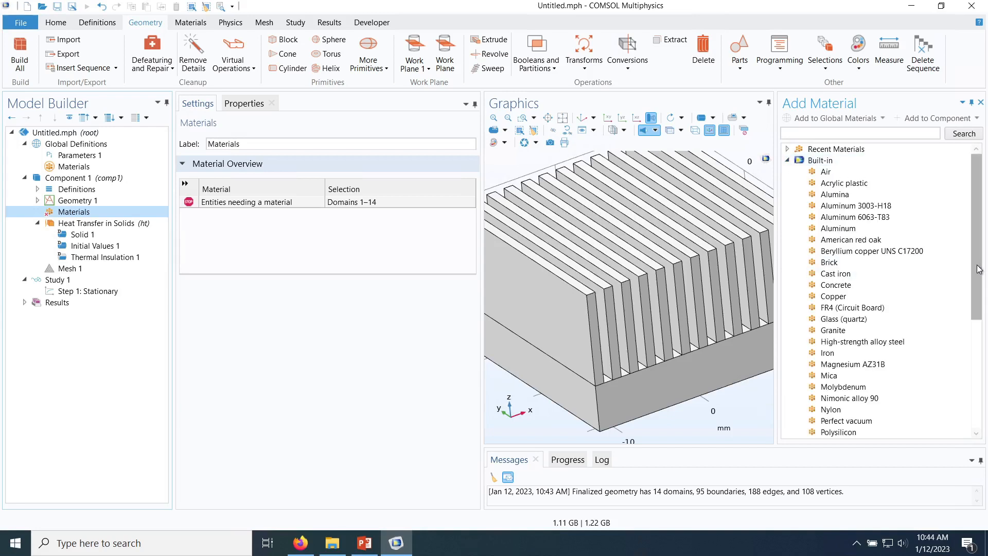
left_click_drag(978, 269, 944, 283)
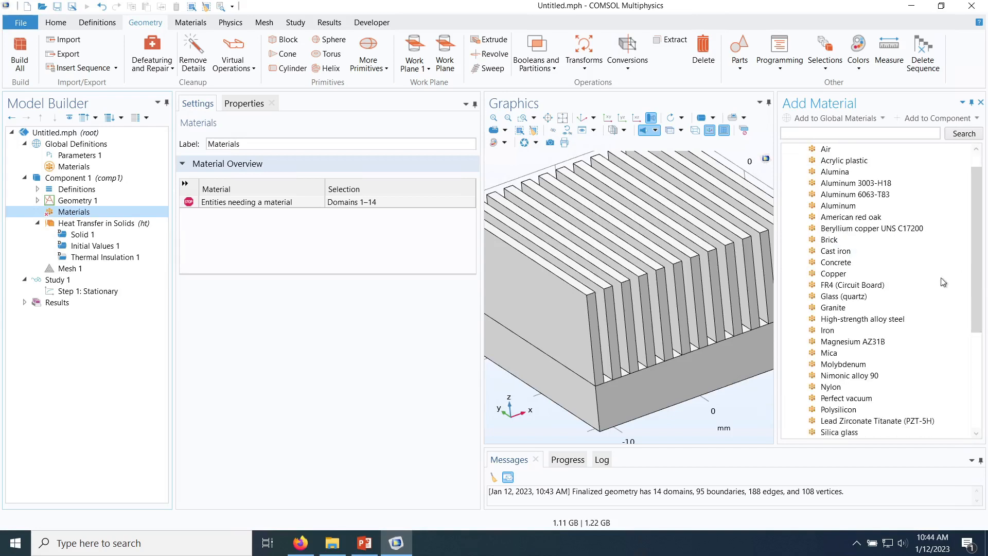
left_click(862, 278)
double_click(863, 278)
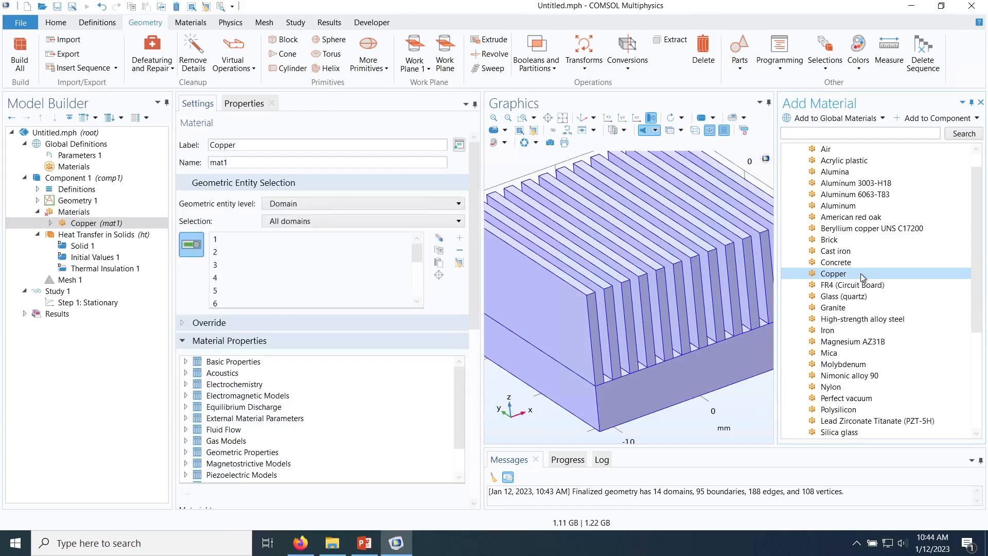
left_click(981, 102)
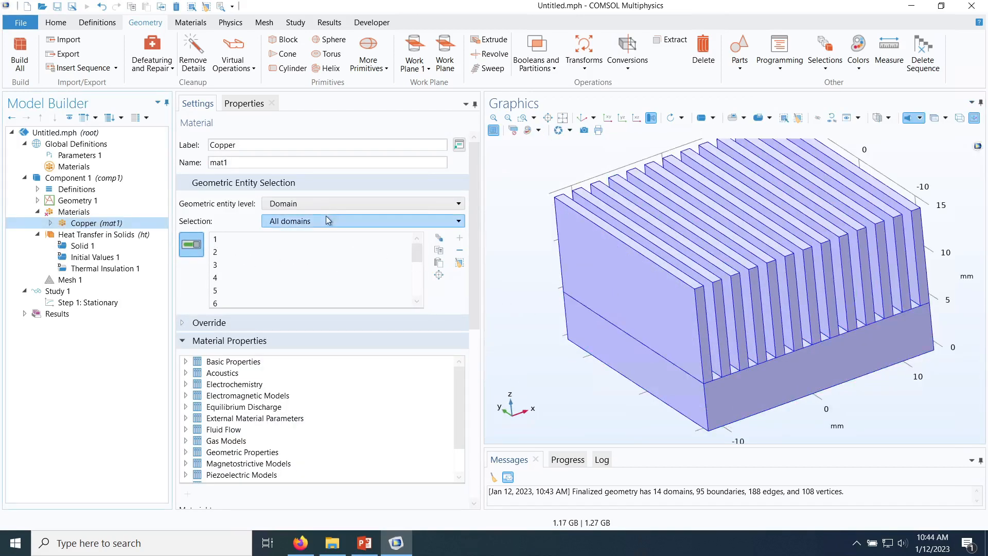
Step: Review Copper's domain selection, its material property contents and the component's material overview
mouse_move(414, 259)
left_mouse_down()
mouse_move(411, 290)
mouse_move(409, 249)
left_mouse_up()
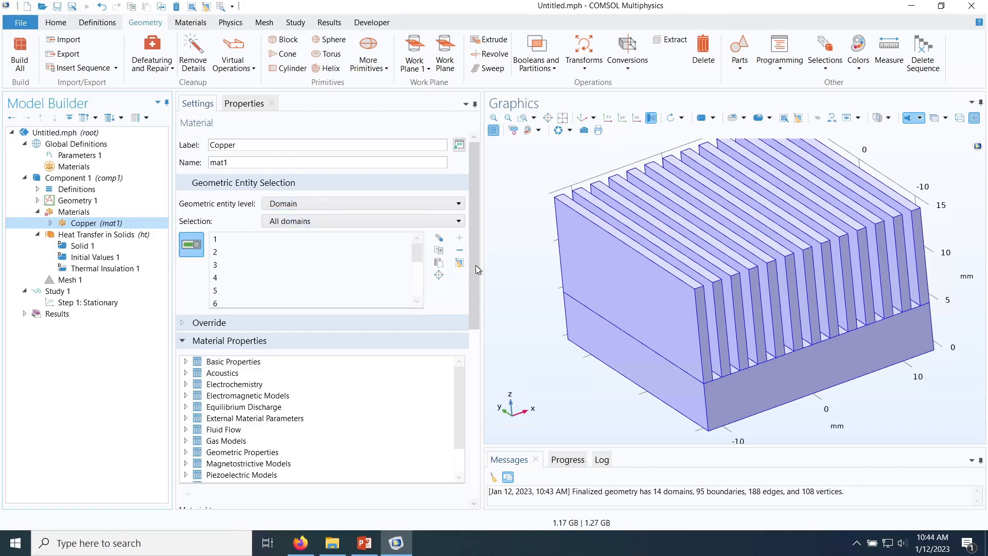
scroll(476, 273, "down", 6)
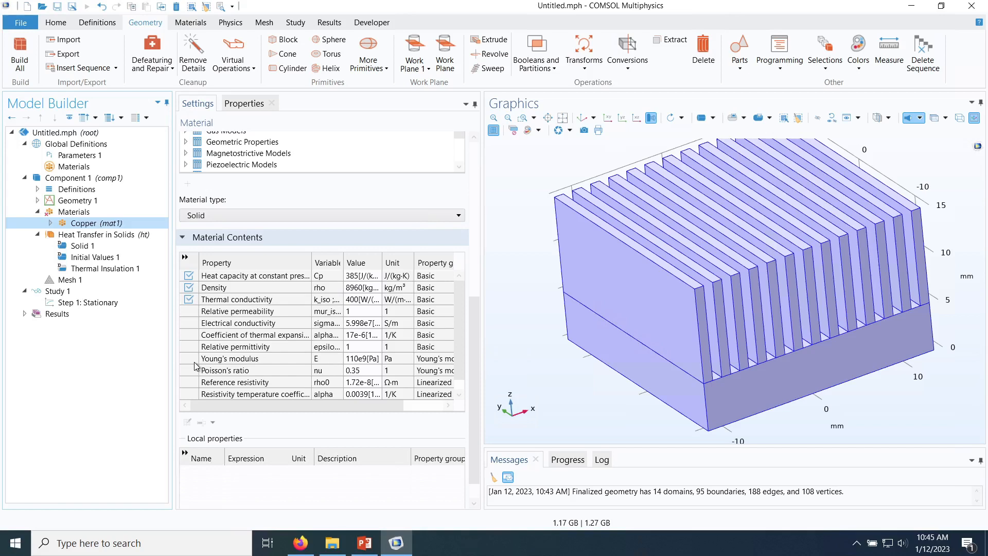
left_click_drag(477, 322, 483, 233)
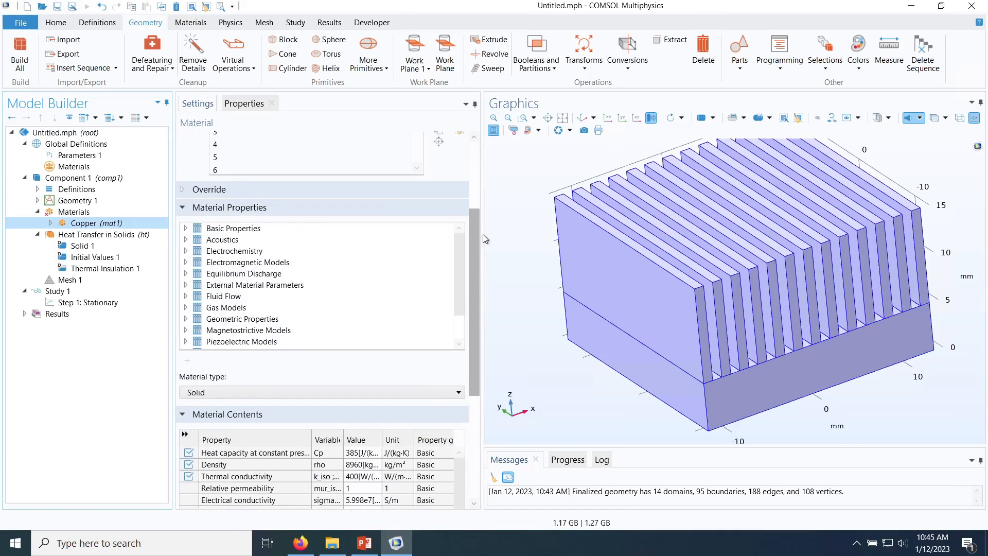
left_click(73, 212)
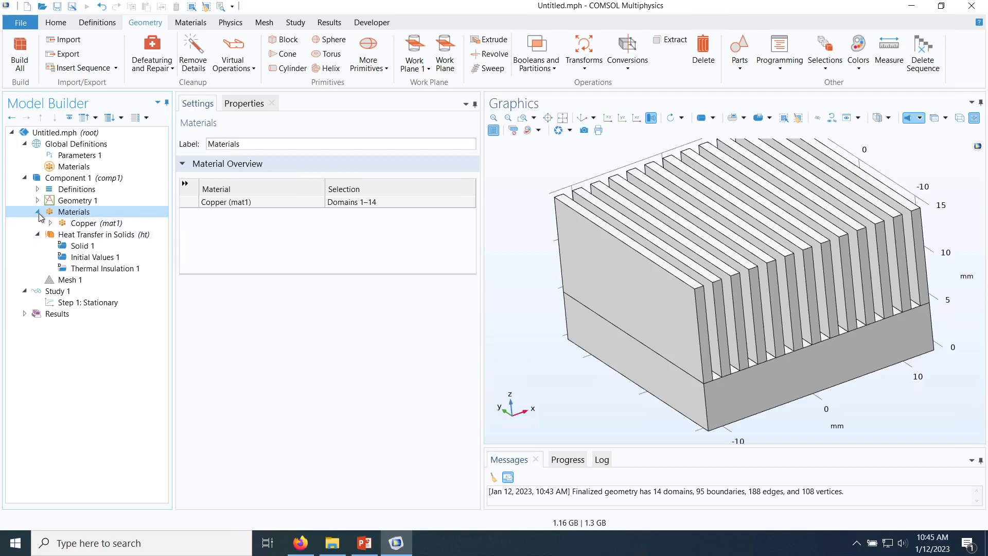
Step: Open the Heat Transfer in Solids settings and inspect its domain selection on the heat sink's fins and base
left_click(37, 212)
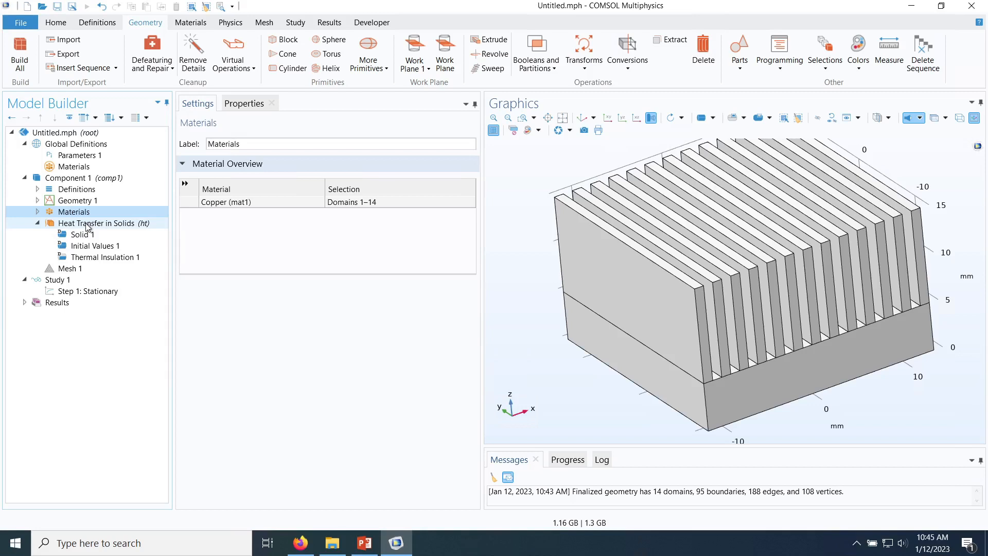
left_click(88, 225)
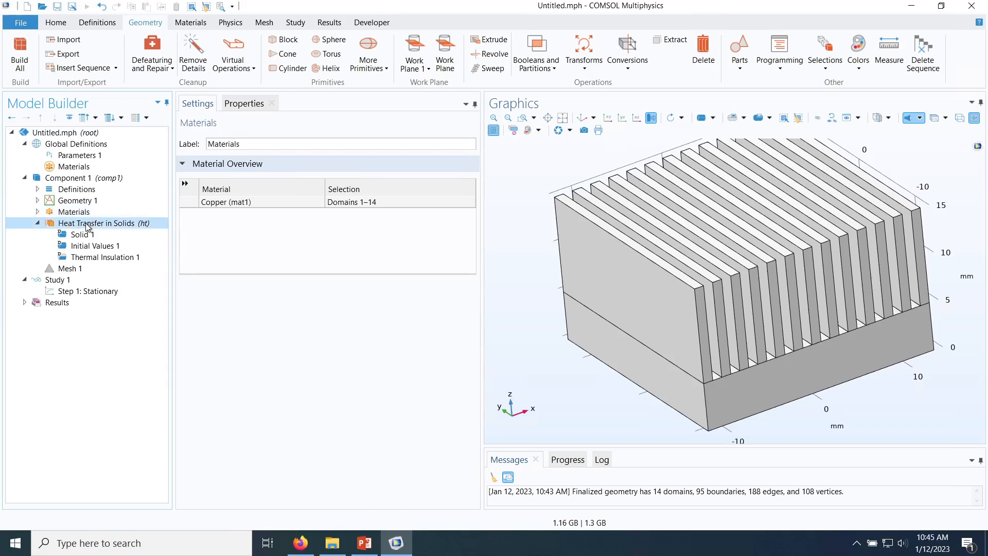
mouse_move(542, 313)
left_mouse_down()
mouse_move(538, 341)
mouse_move(524, 336)
mouse_move(558, 309)
left_mouse_up()
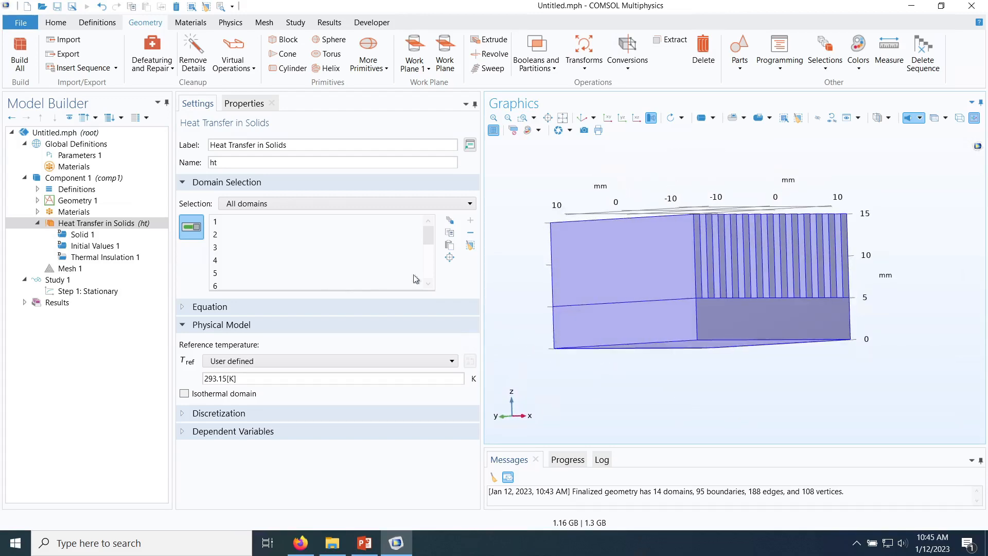
left_click_drag(900, 243, 876, 259)
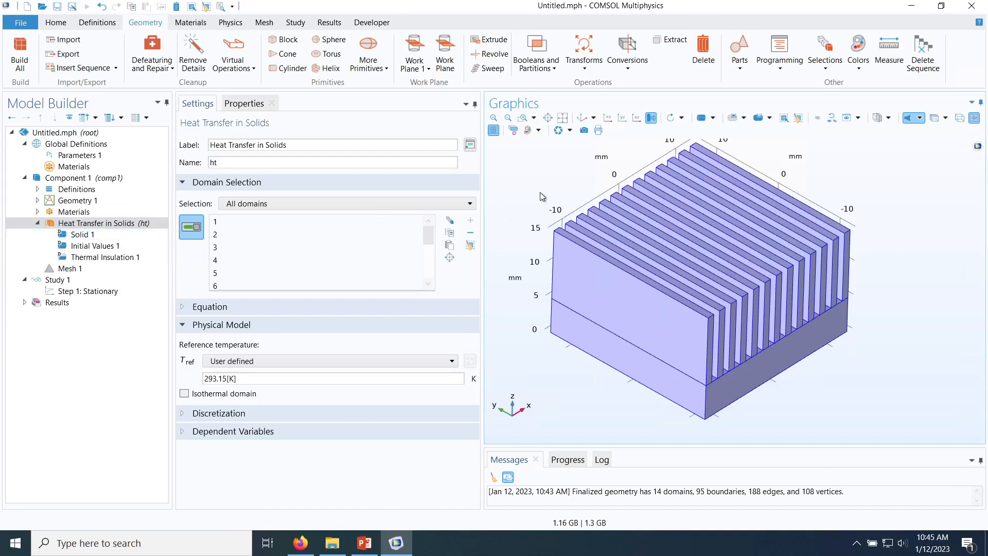
left_click_drag(541, 196, 533, 222)
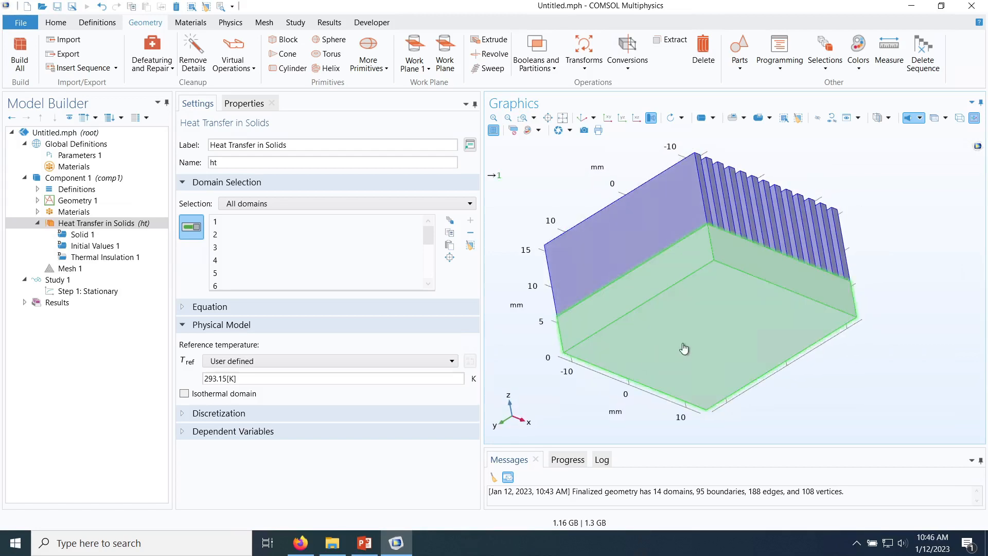
Step: Add a Heat Flux condition on the underside of the base with a heat rate of 40 W
right_click(93, 227)
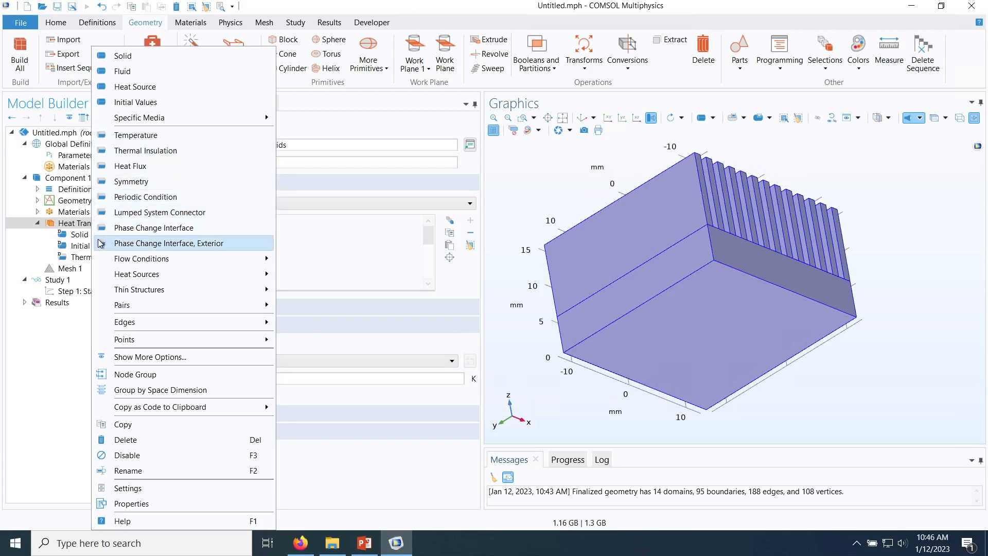
left_click(138, 166)
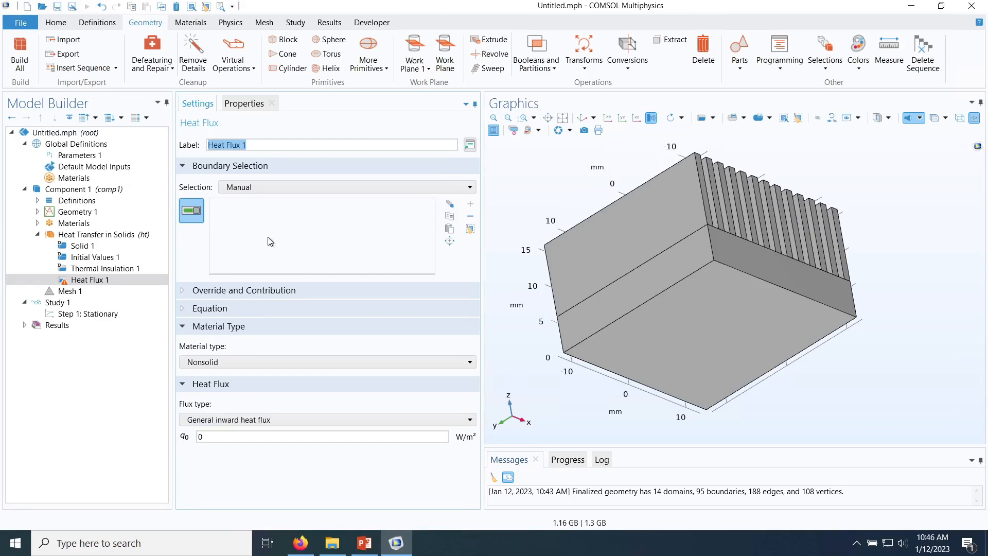
left_click(704, 330)
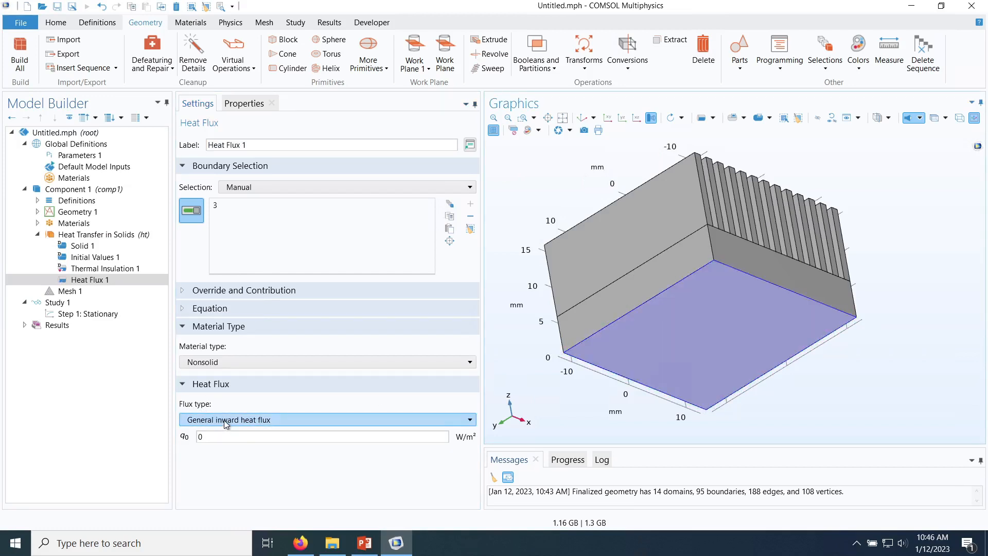
left_click(224, 420)
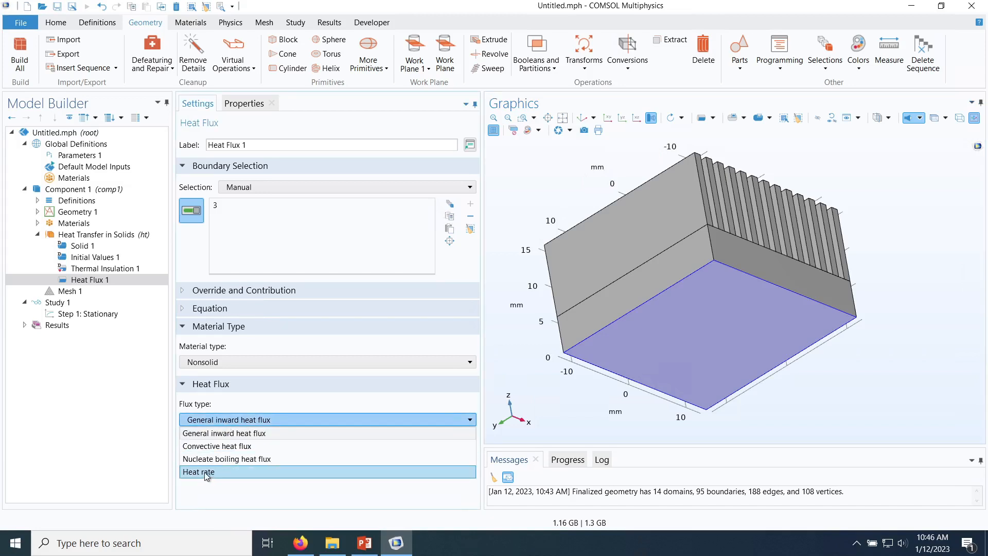
left_click(224, 474)
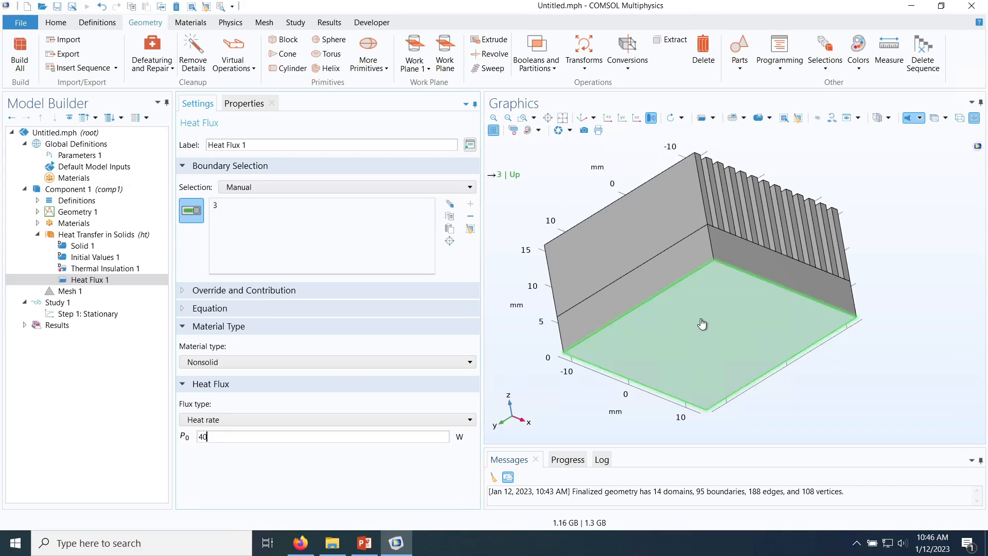
Step: Add a second Heat Flux condition to Heat Transfer in Solids and set its flux type to Convective heat flux
left_click_drag(884, 311, 868, 365)
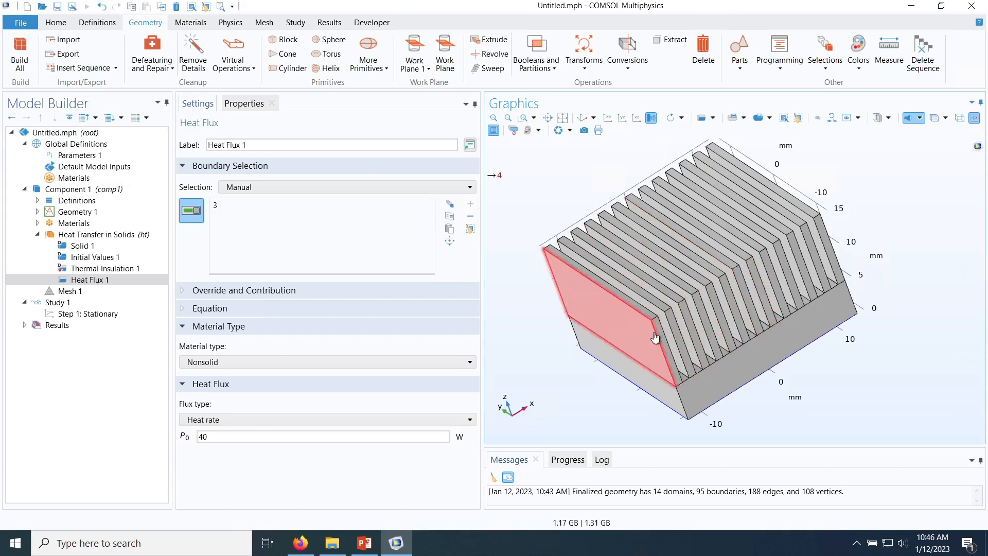
left_click(108, 235)
right_click(107, 236)
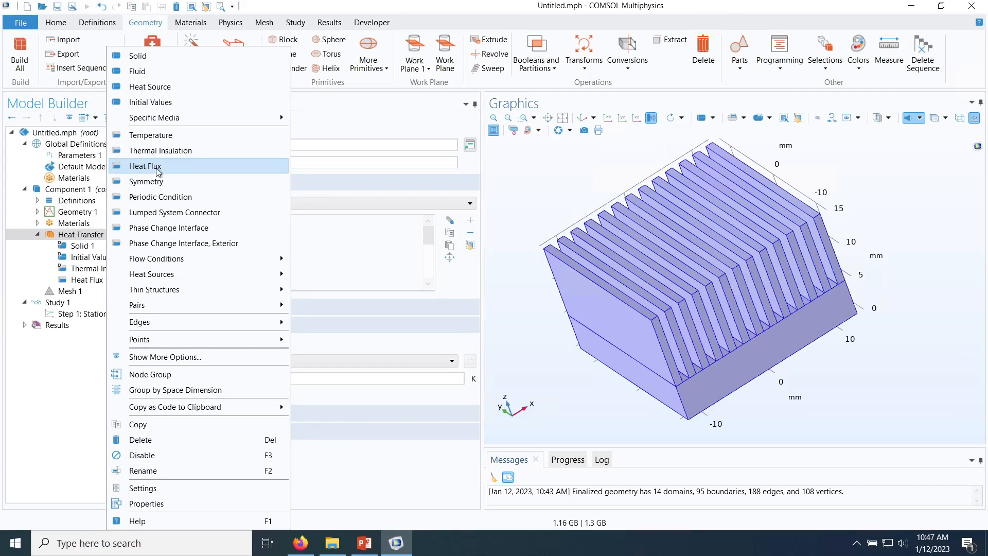
left_click(136, 167)
left_click(237, 420)
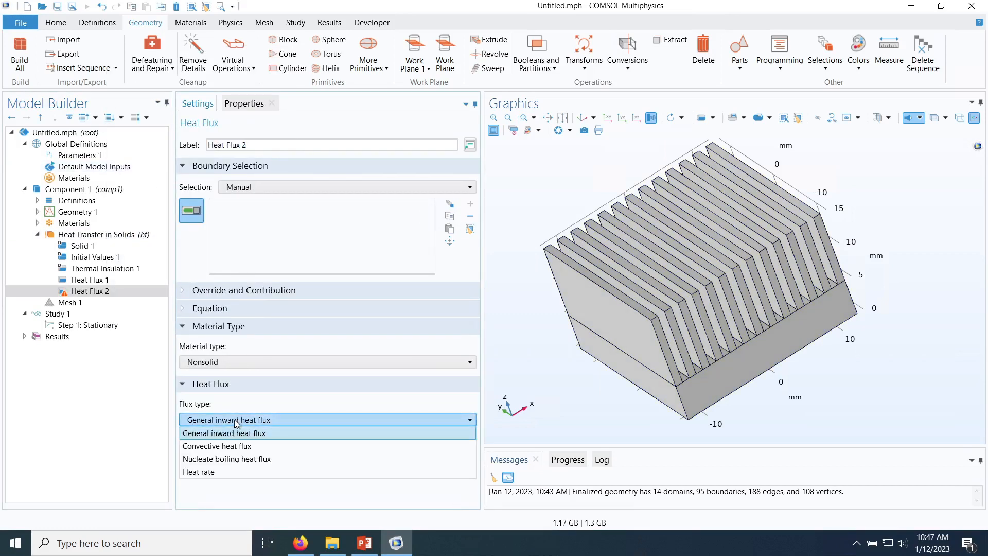
left_click(233, 451)
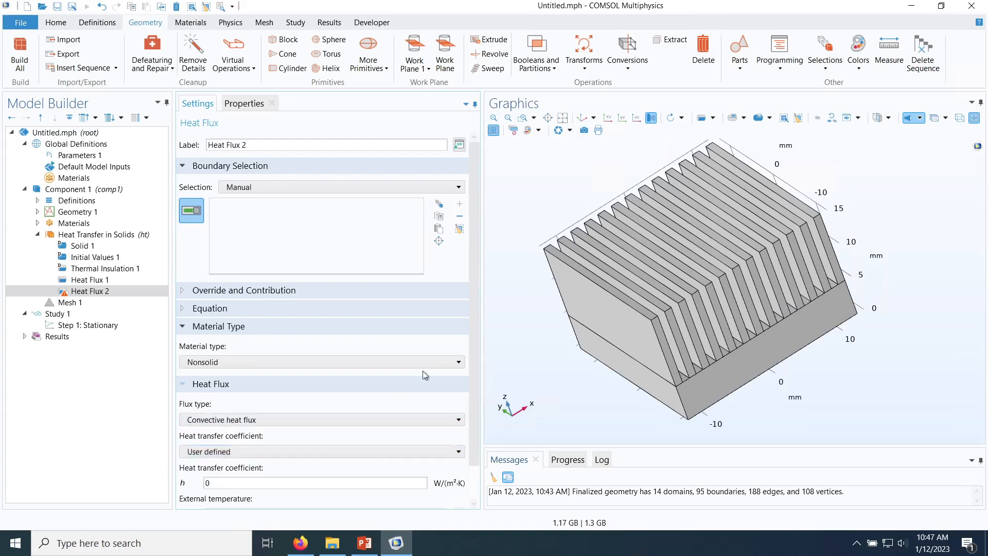
Step: Set Heat Flux 2's heat transfer coefficient to 24 W/(m²·K) and check its external temperature
left_click_drag(476, 298, 474, 407)
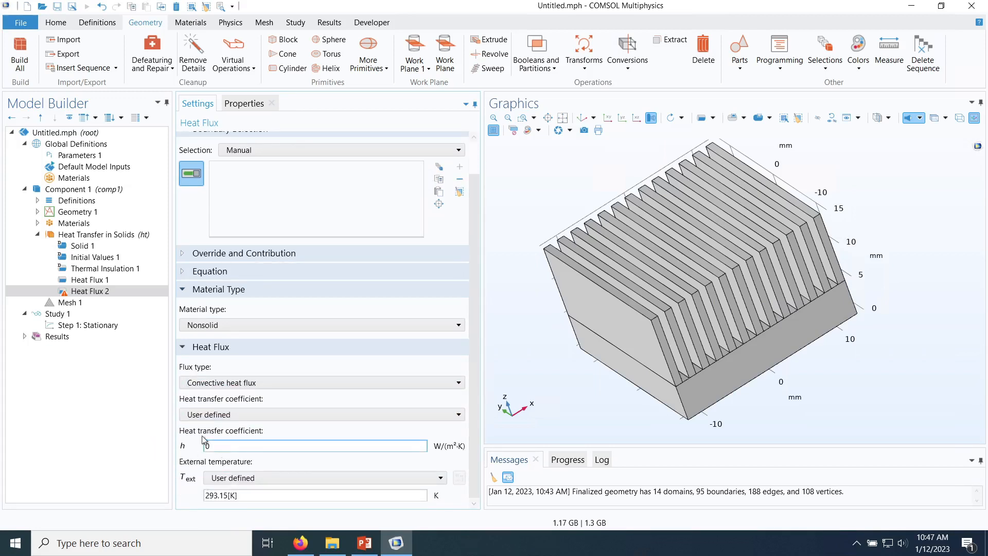
left_click(250, 445)
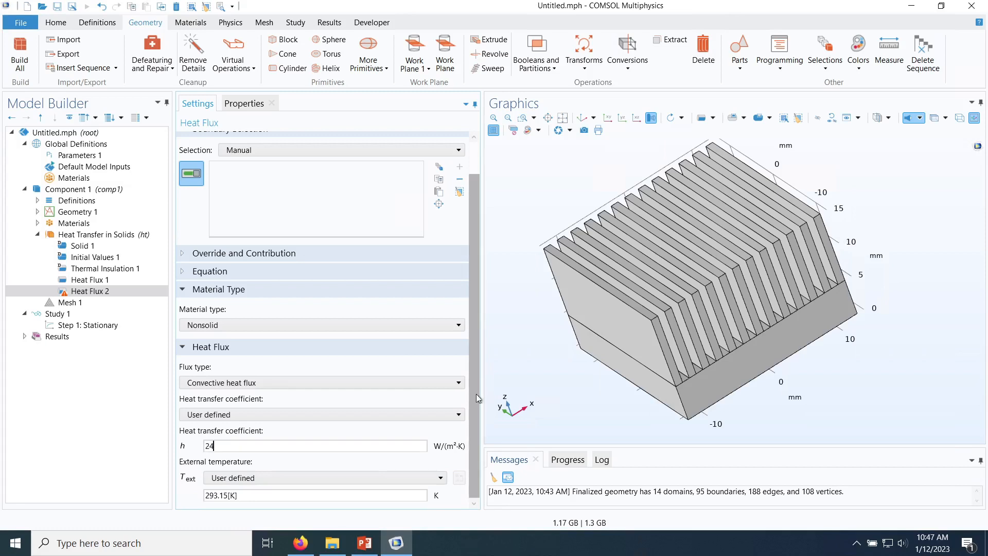
left_click(222, 497)
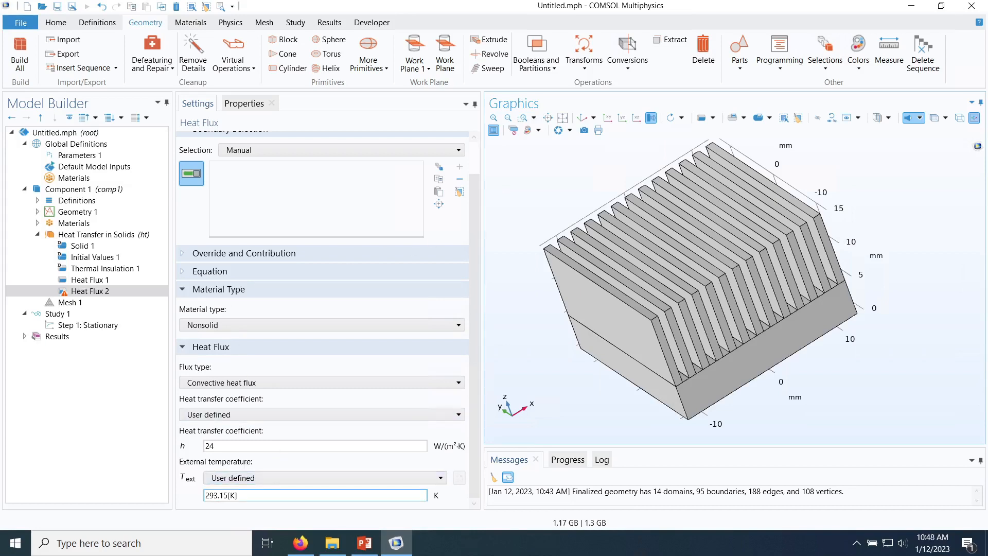
double_click(208, 446)
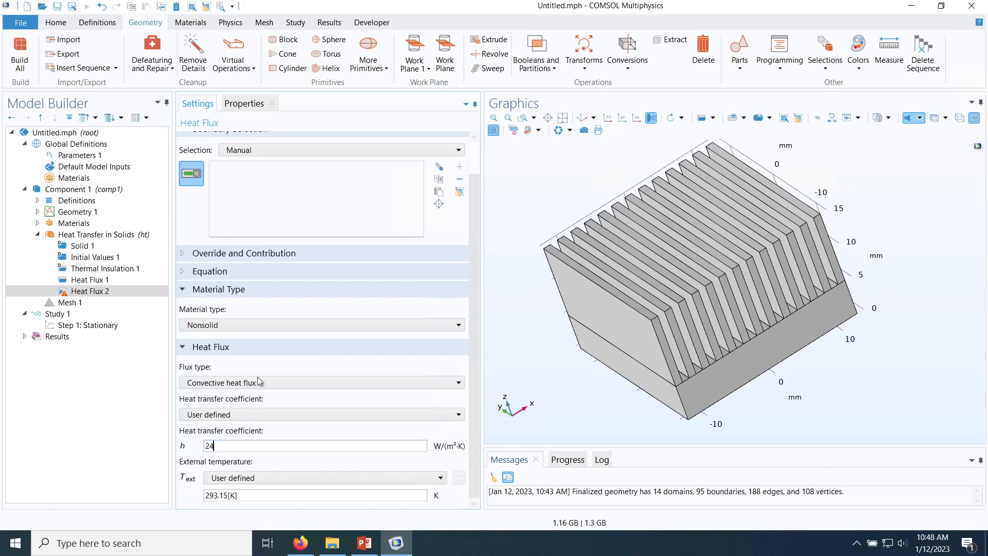
Step: Assign all fin boundaries above the base to Heat Flux 2 using a selection box in the XZ view
scroll(473, 261, "up", 3)
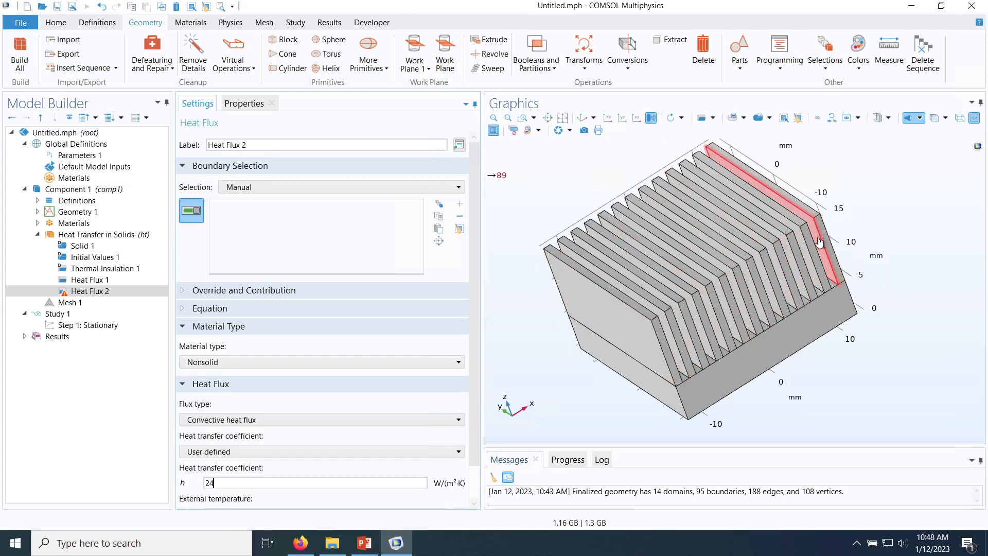
left_click_drag(784, 321, 696, 176)
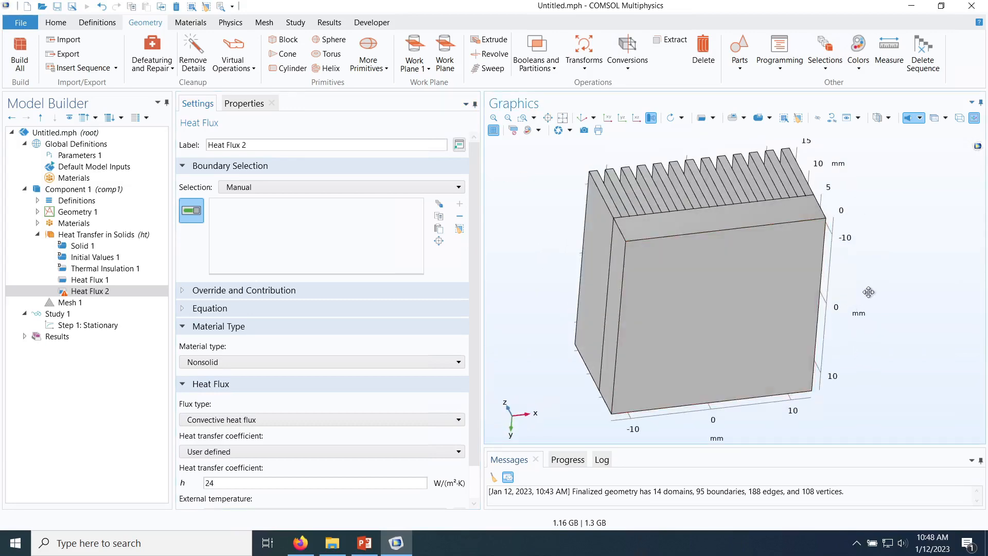
left_click_drag(869, 292, 901, 351)
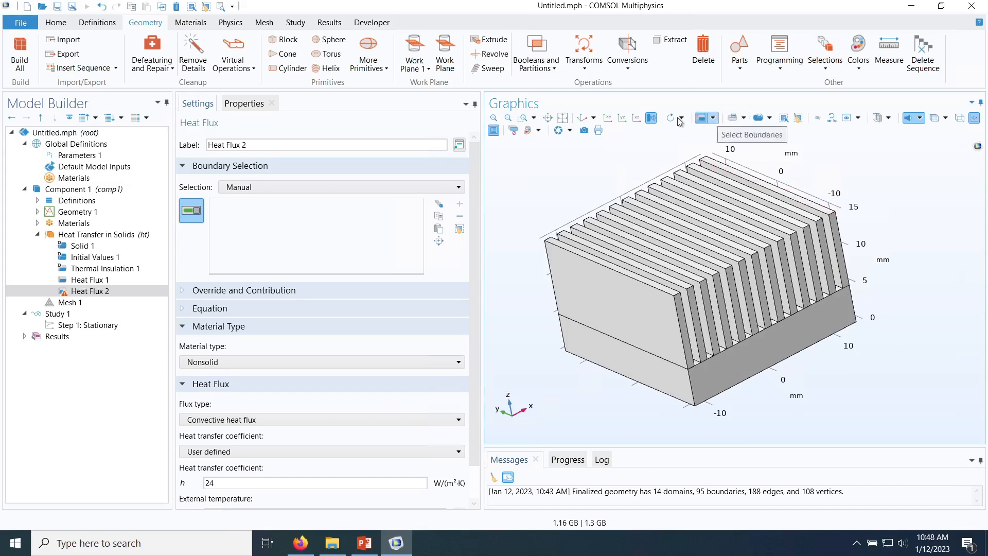
left_click(637, 118)
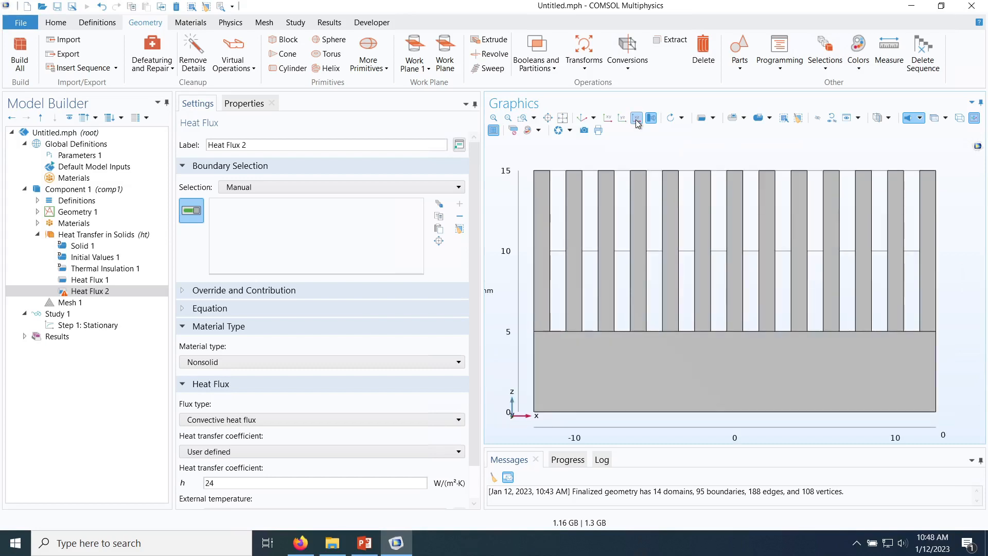
left_click(712, 118)
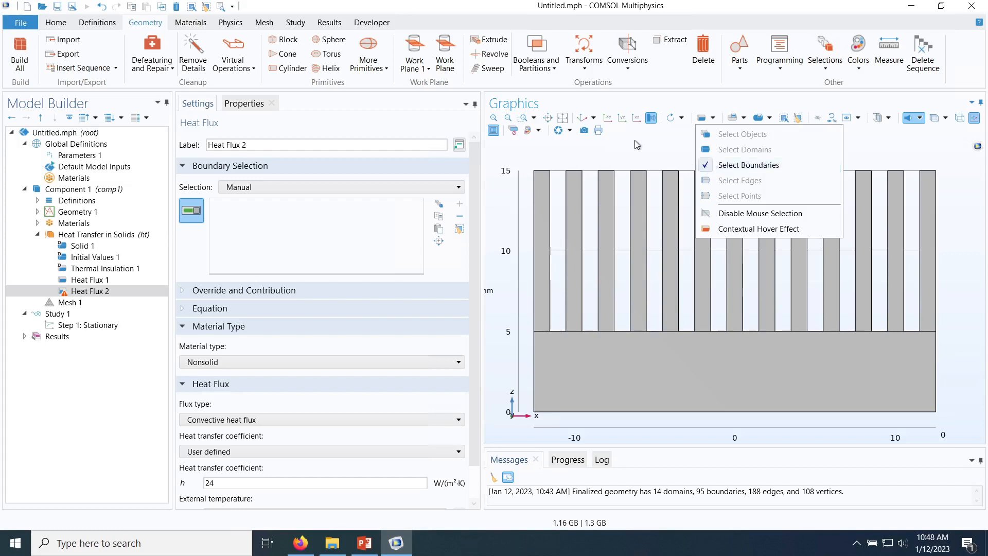
left_click(650, 153)
left_click(733, 119)
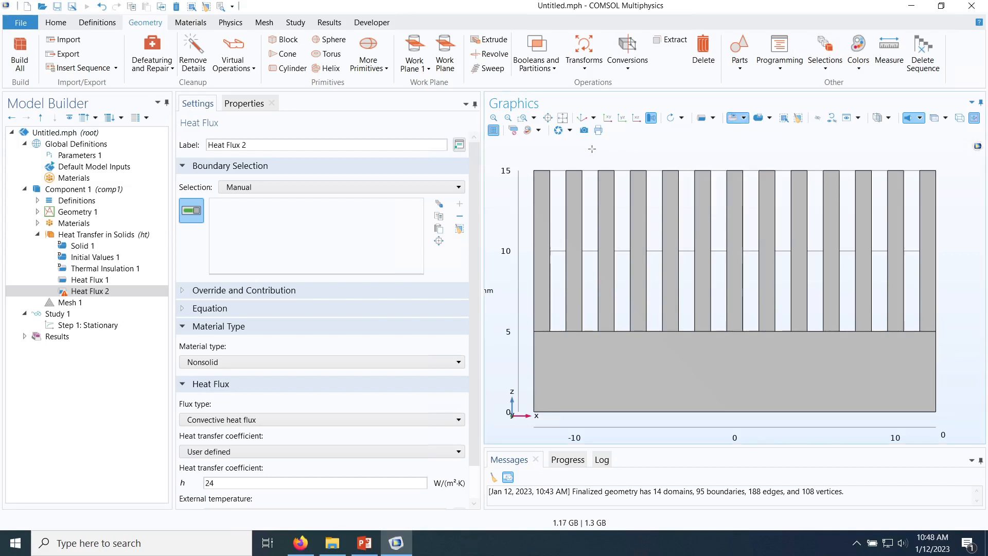
left_click_drag(516, 160, 956, 344)
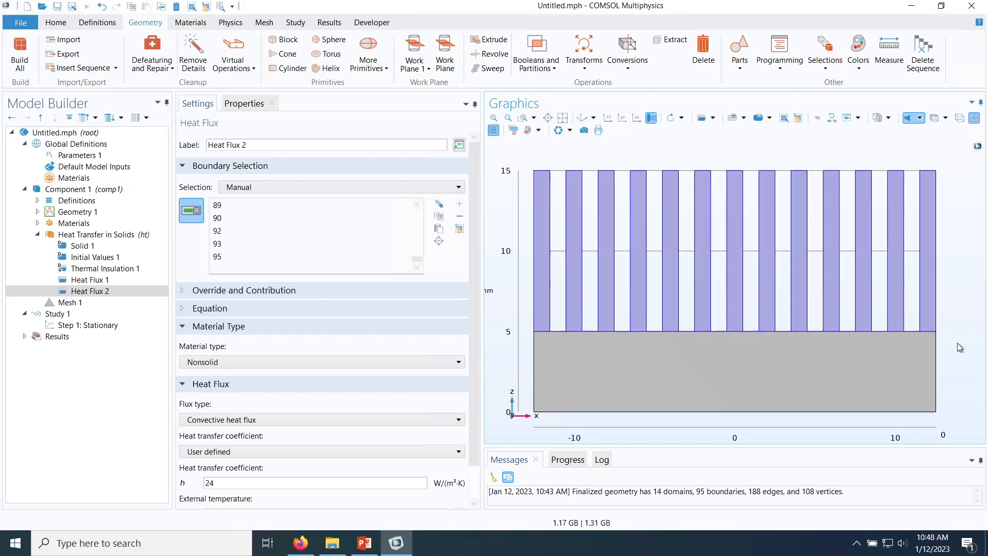
Step: Inspect Heat Flux 2's selected boundaries on the fins and in the gaps where the fins meet the base
mouse_move(510, 232)
left_mouse_down()
mouse_move(521, 249)
mouse_move(529, 235)
left_mouse_up()
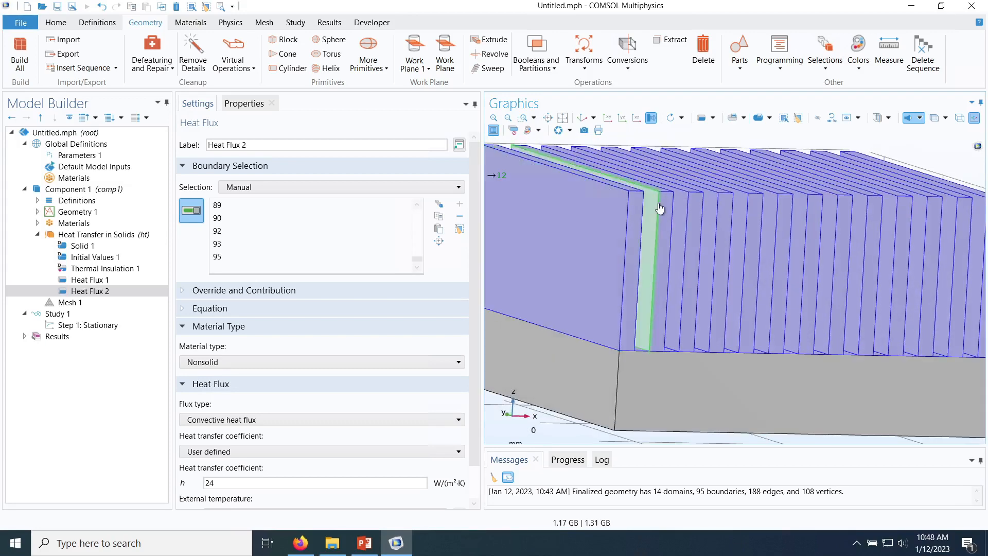
scroll(658, 247, "down", 5)
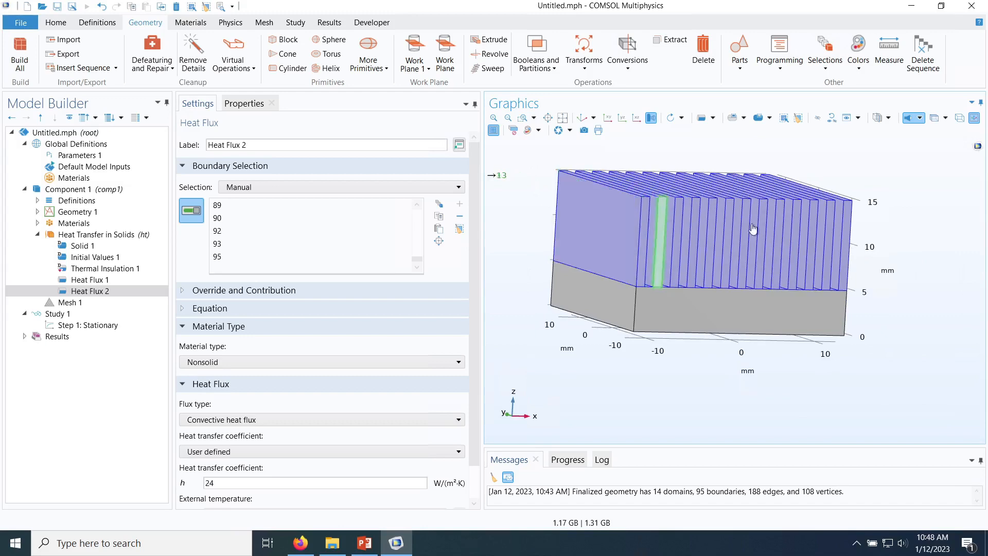
left_click_drag(884, 195, 874, 260)
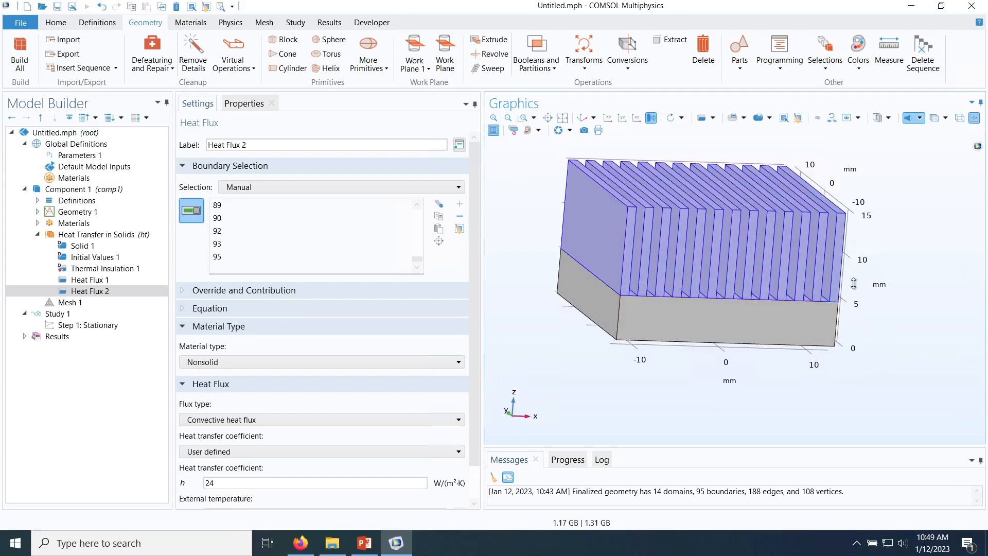
scroll(823, 301, "up", 2)
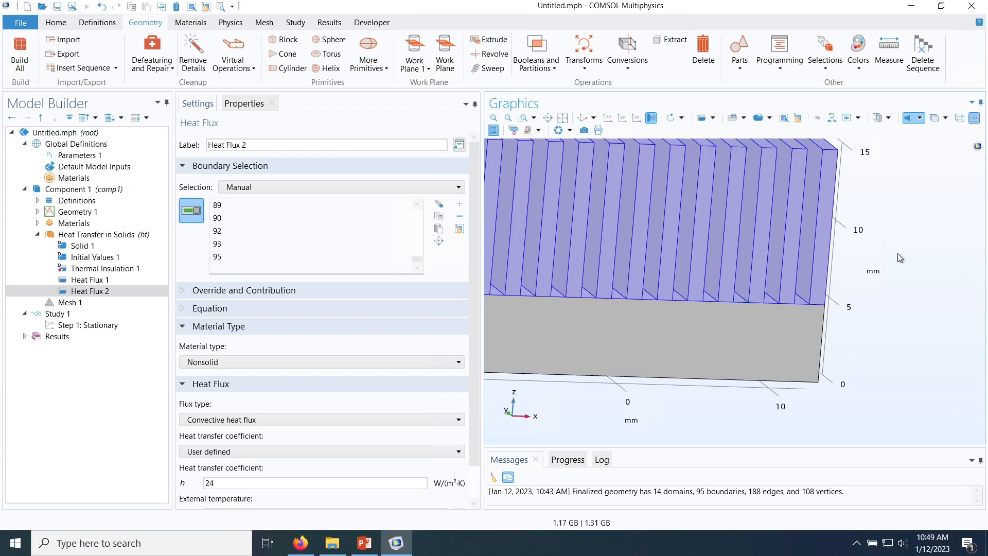
left_click_drag(897, 253, 893, 270)
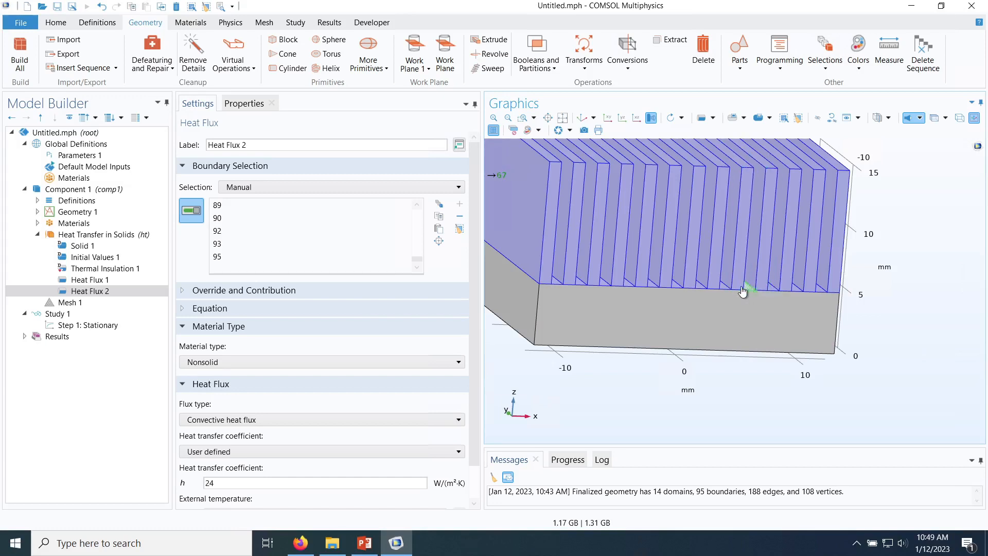
scroll(881, 220, "down", 3)
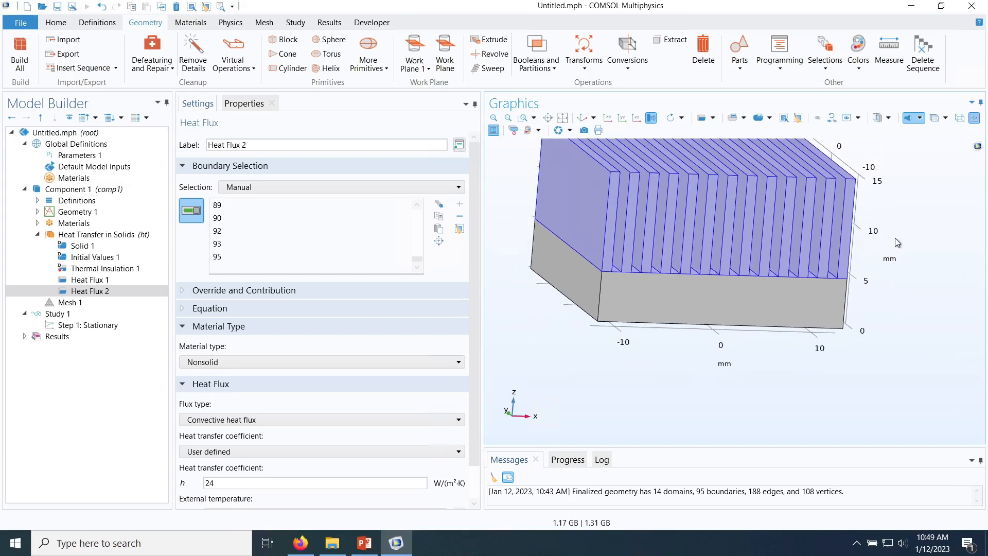
Step: Try to box-deselect the boundaries along the fin-base junction from Heat Flux 2, and undo the deselection
left_click(637, 118)
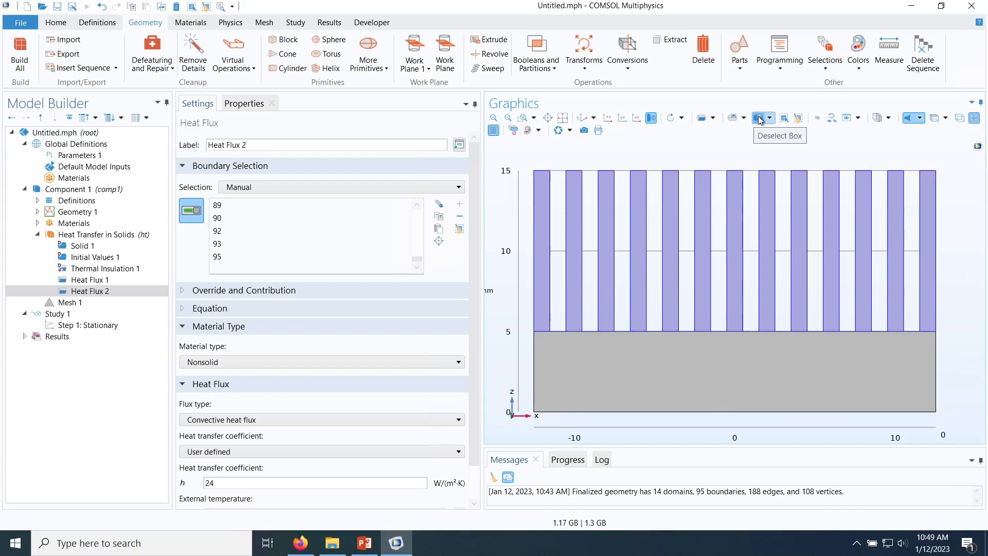
left_click(760, 119)
left_click_drag(955, 311, 518, 348)
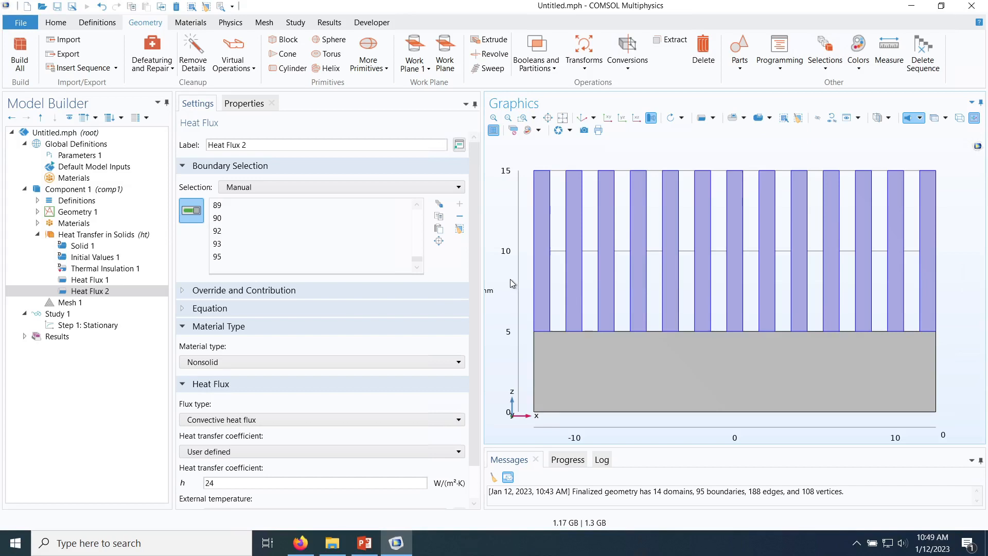
left_click_drag(510, 279, 587, 355)
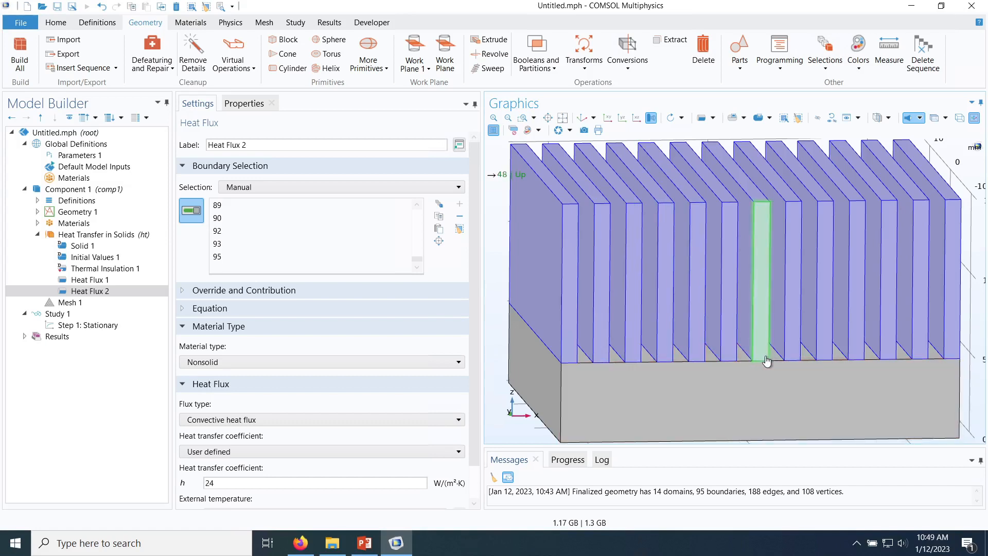
left_click(587, 175)
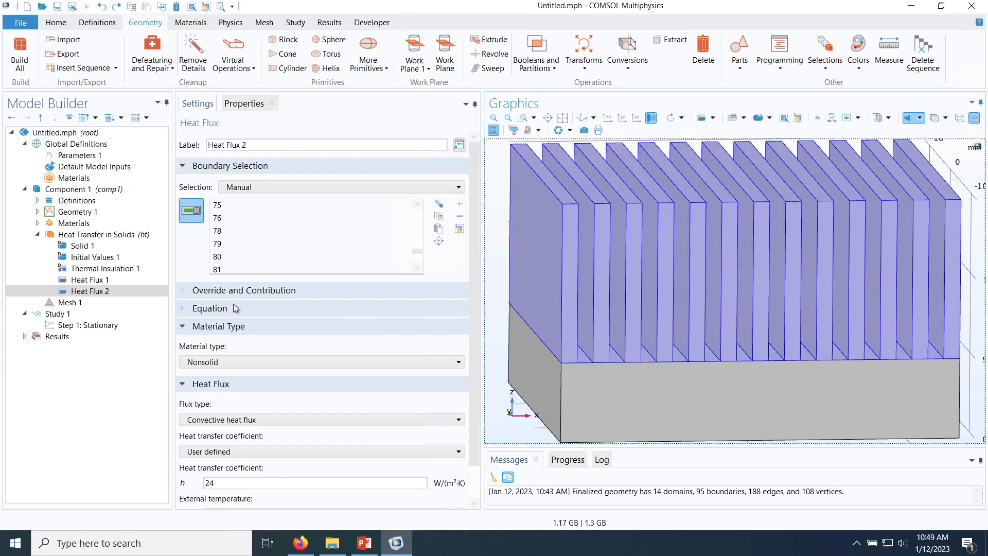
Step: Collapse the Heat Transfer in Solids node and save the model as "Air-cooled heat sink" in the Examples folder
left_click(39, 234)
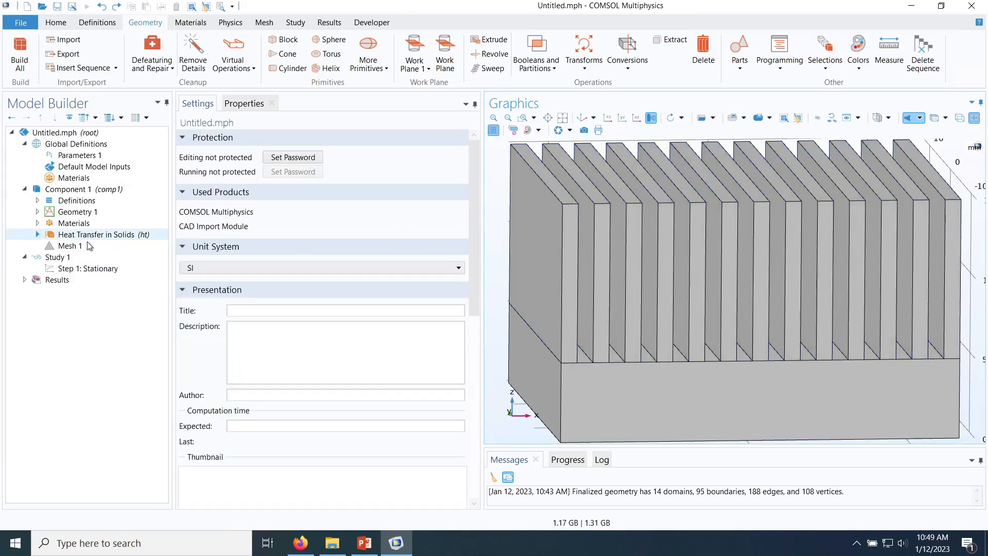
left_click(57, 6)
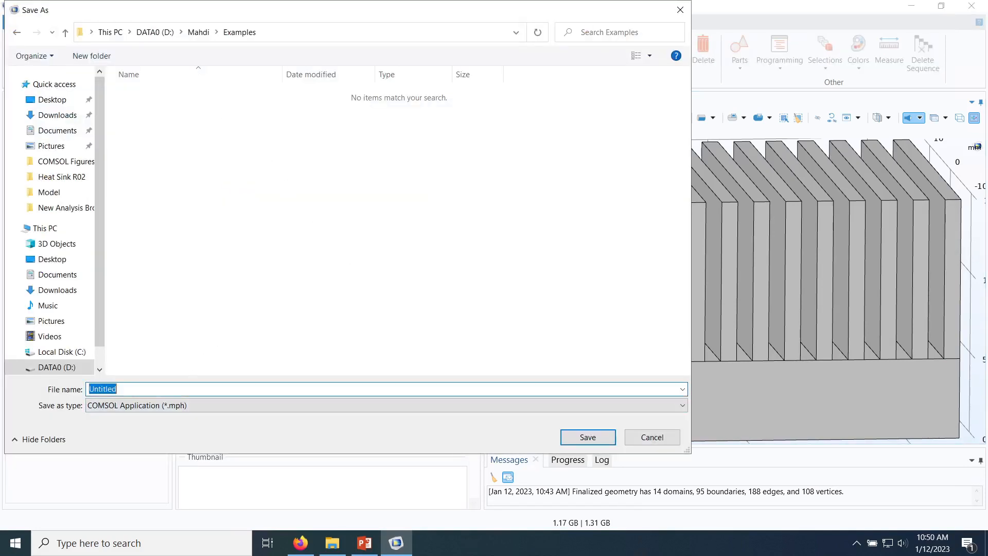
type("Air-cooled heat sink")
key("Return")
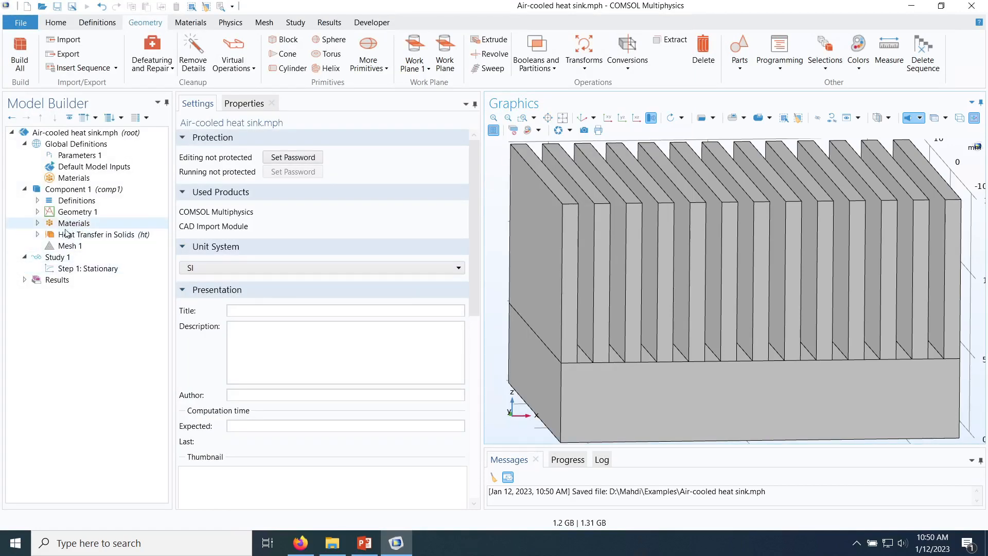
Step: Set Mesh 1's physics-controlled element size to Fine and build the mesh in a widened default 3D view
left_click(68, 245)
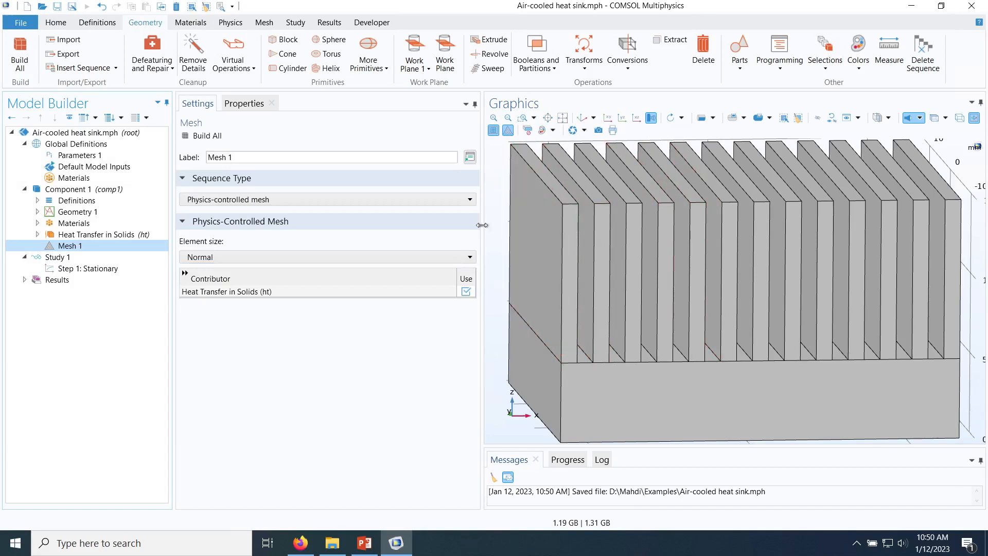
left_click_drag(481, 228, 364, 228)
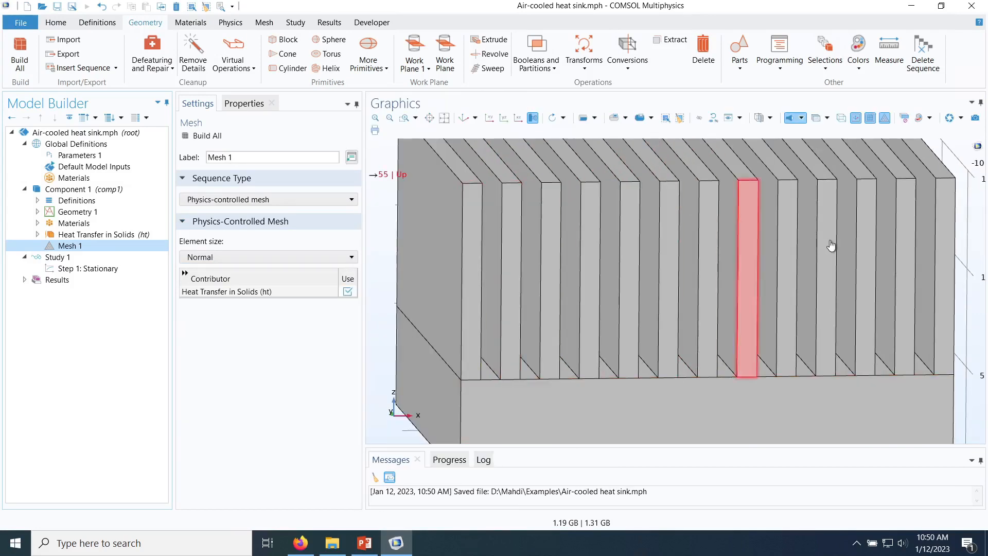
left_click(462, 118)
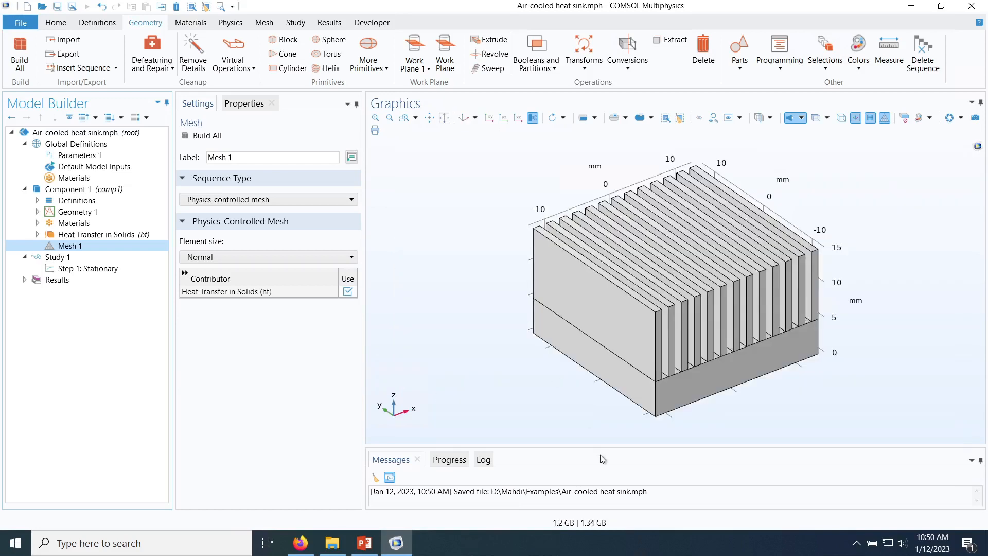
left_click(226, 258)
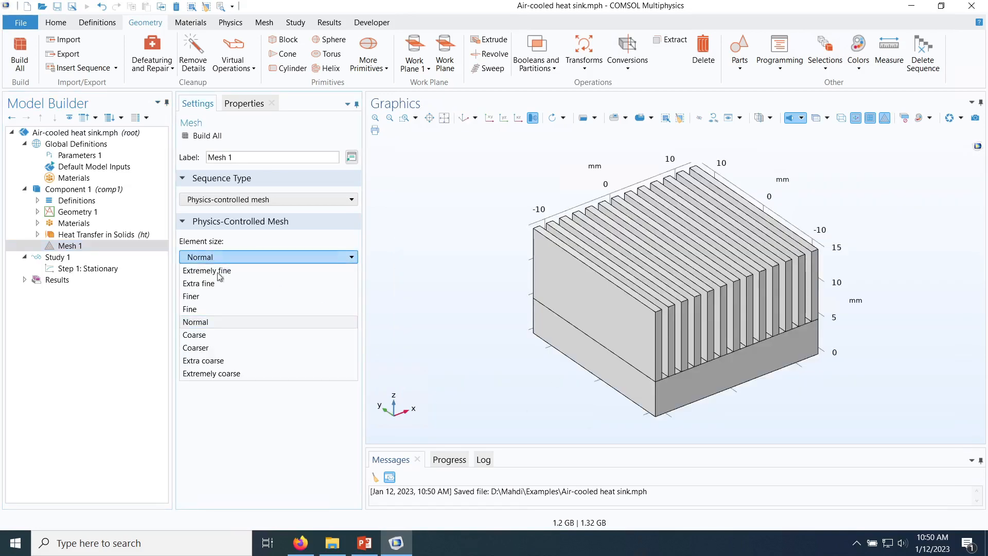
left_click(194, 310)
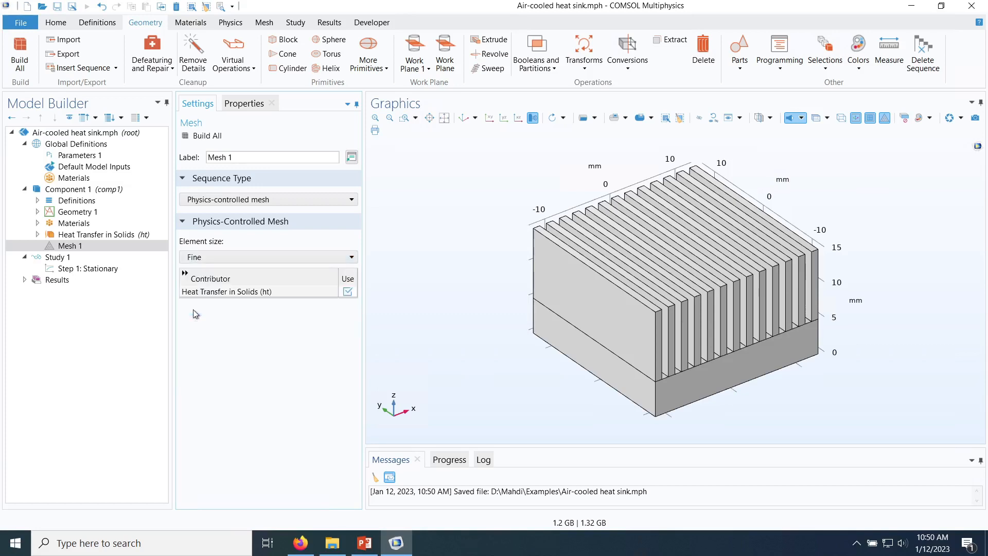
left_click(211, 137)
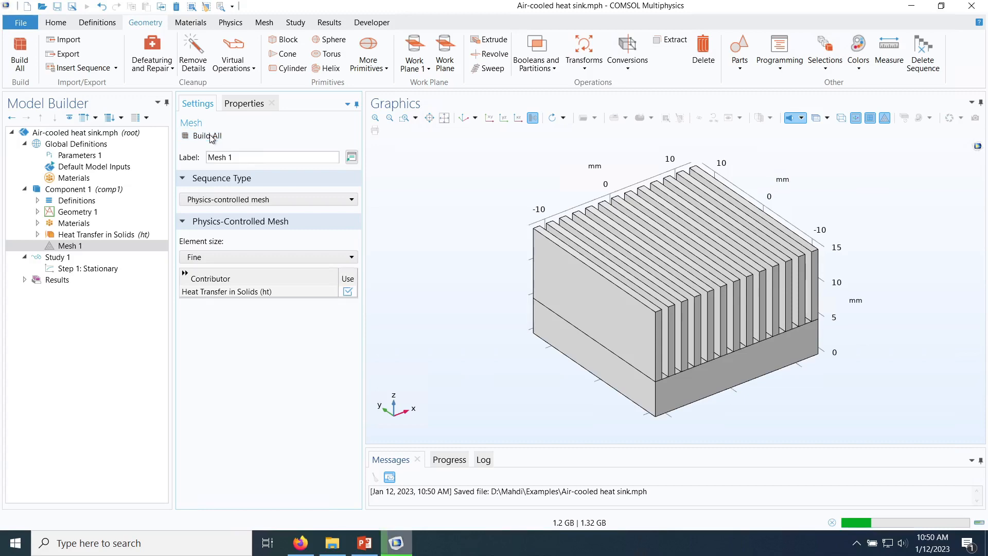
left_click_drag(514, 402, 496, 350)
Step: Set Mesh 1's element size to Finer, rebuild the mesh, and inspect it on the base and fins
left_click(216, 257)
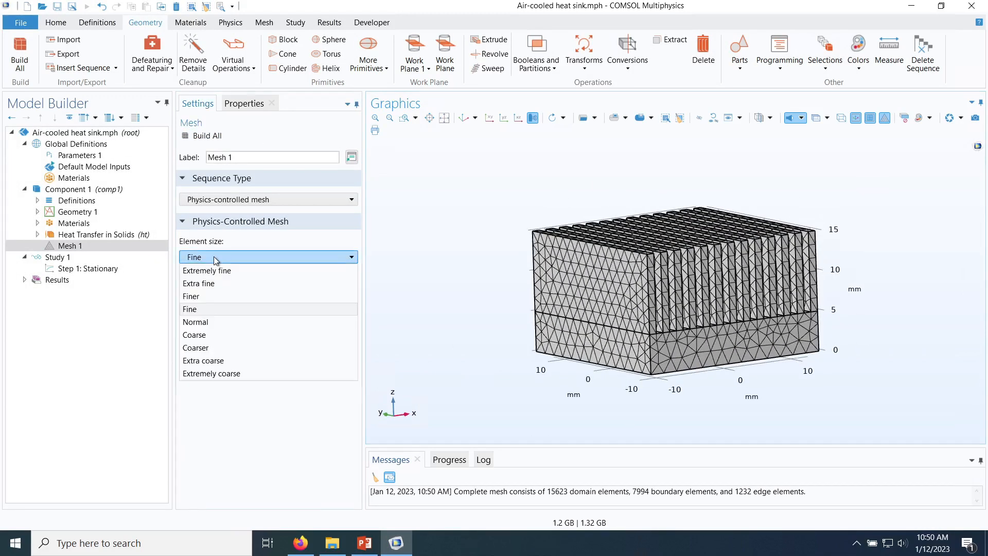
left_click(211, 296)
left_click(200, 137)
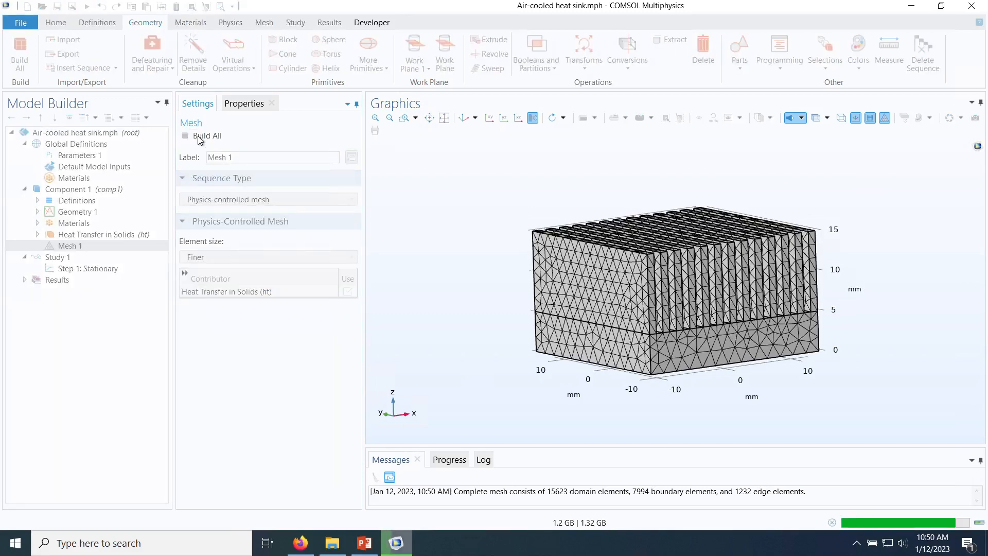
left_click_drag(484, 305, 506, 274)
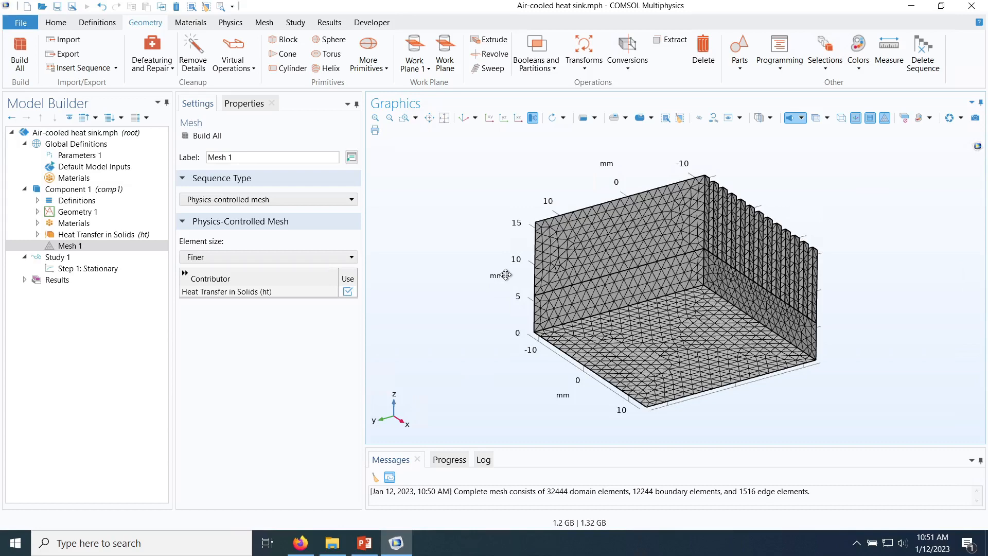
left_click_drag(502, 276, 502, 287)
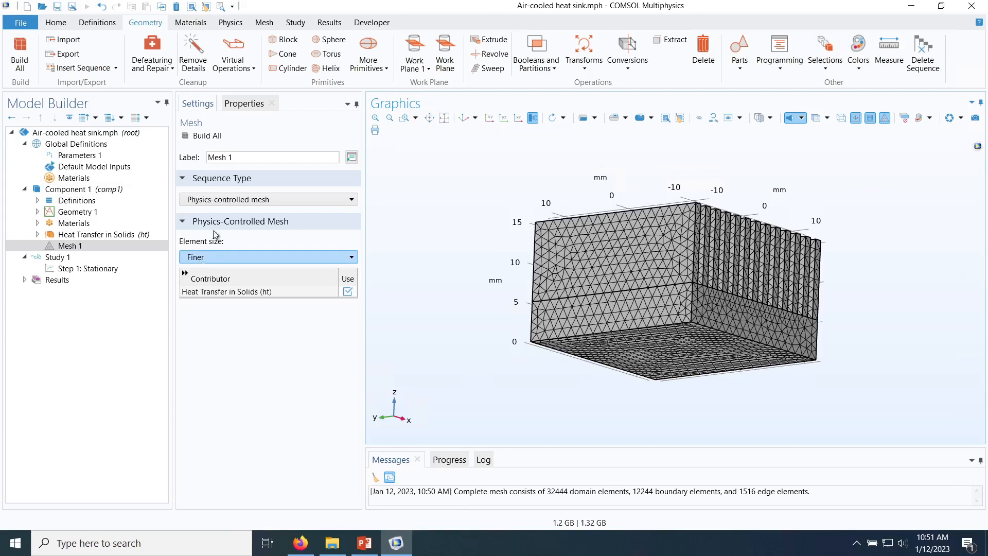
Step: Switch Mesh 1 to a user-controlled mesh, review the custom element size parameters, and restore the physics-controlled sequence
left_click(225, 200)
left_click(208, 213)
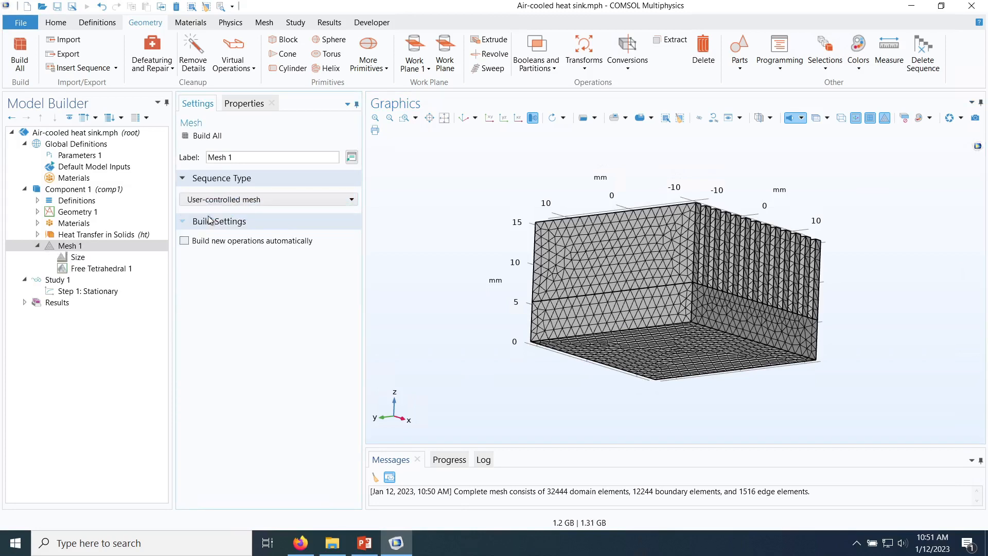
left_click(99, 258)
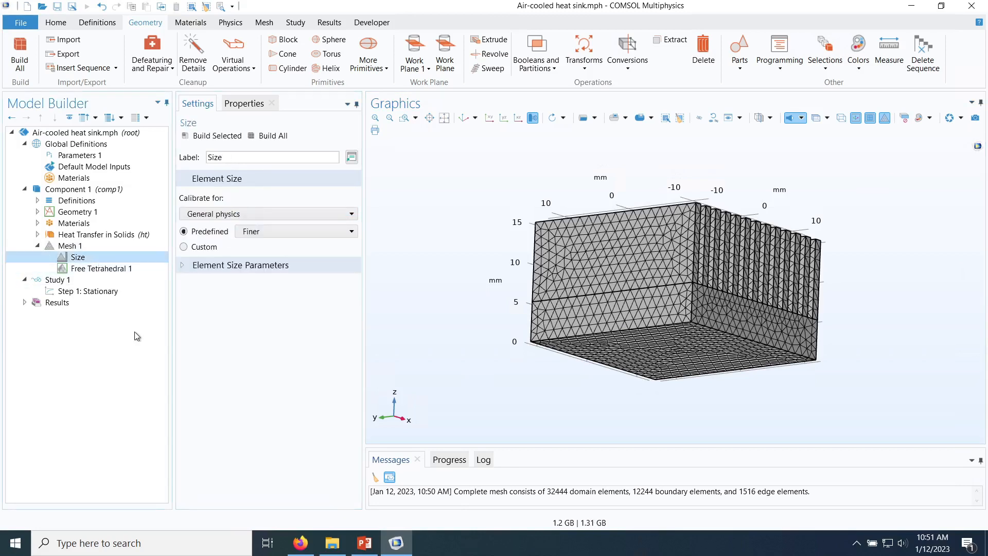
left_click(203, 247)
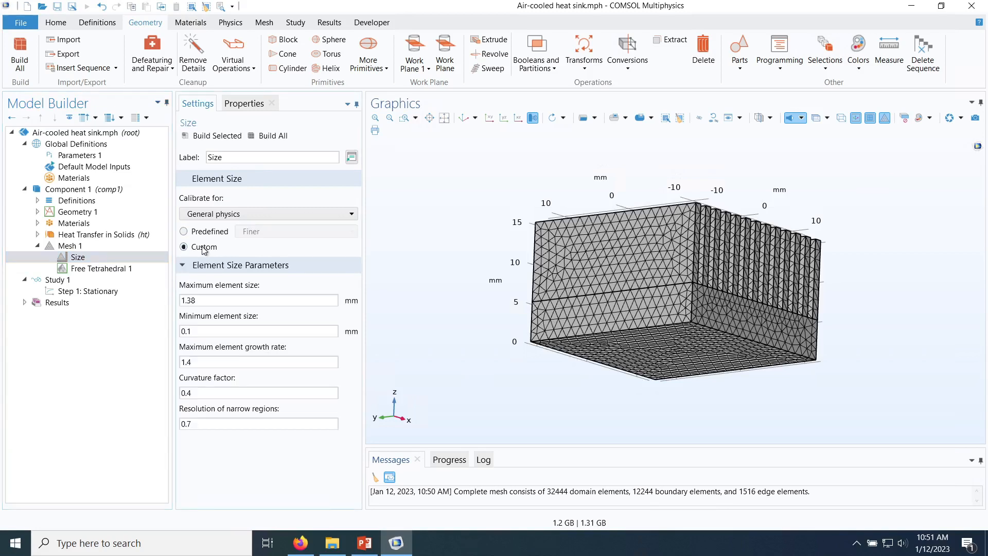
left_click(204, 332)
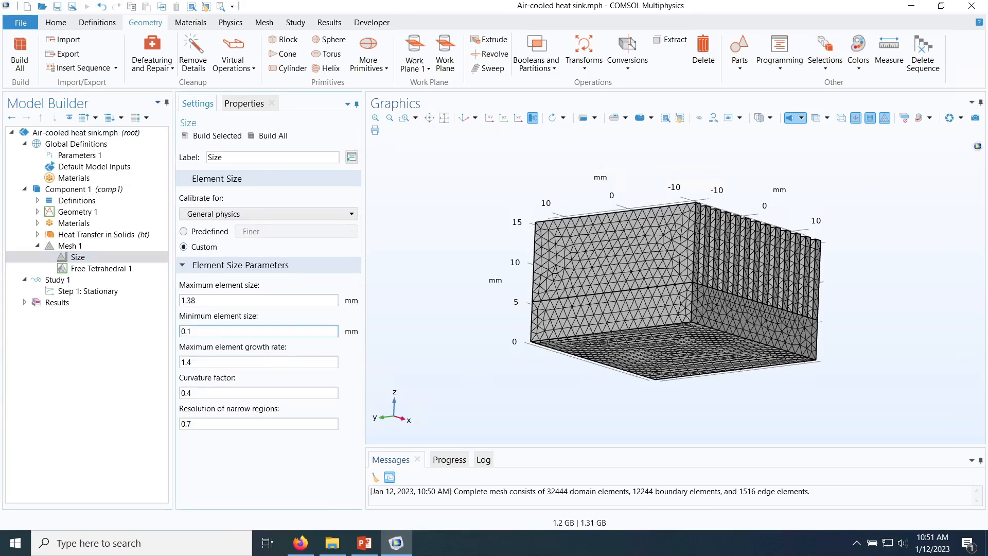
left_click(67, 246)
left_click(252, 202)
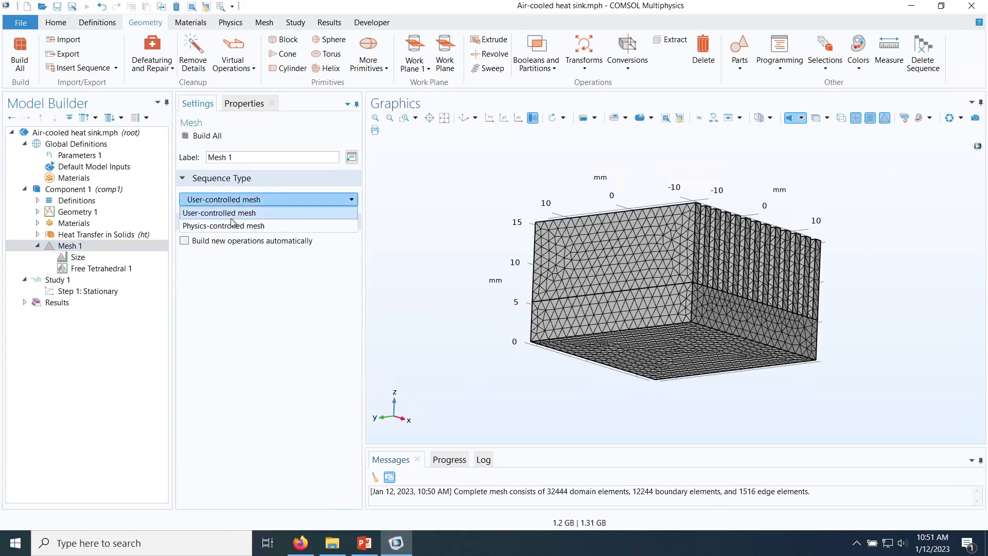
left_click(227, 223)
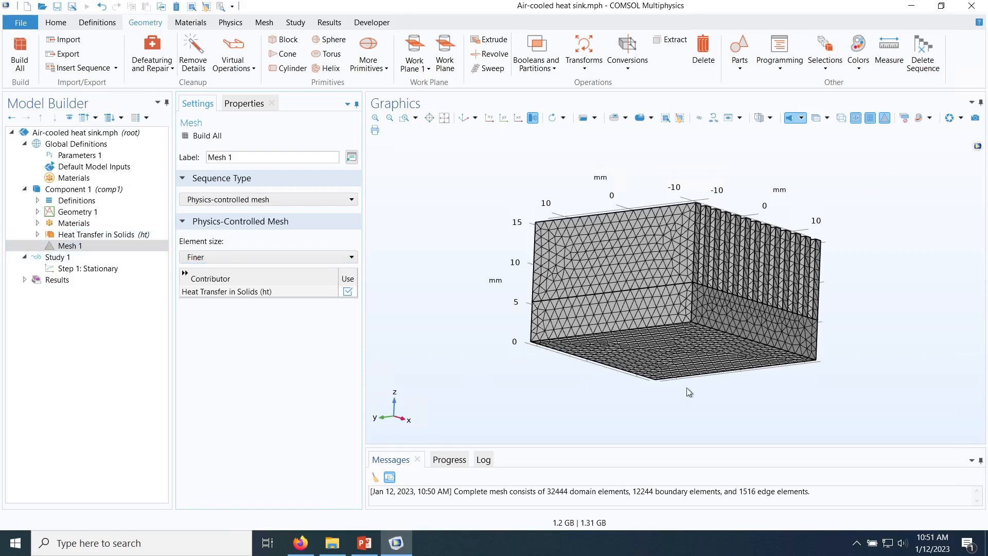
Step: Review the finished mesh and its messages in an enlarged message area, and compute Study 1
left_click_drag(709, 311, 667, 327)
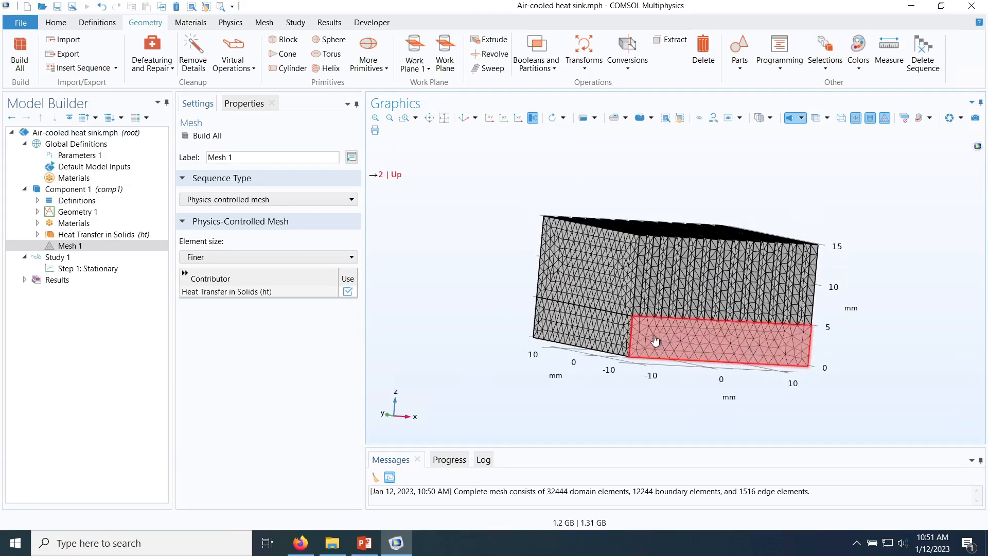
mouse_move(476, 314)
left_mouse_down()
mouse_move(459, 333)
mouse_move(475, 336)
mouse_move(465, 336)
mouse_move(470, 321)
left_mouse_up()
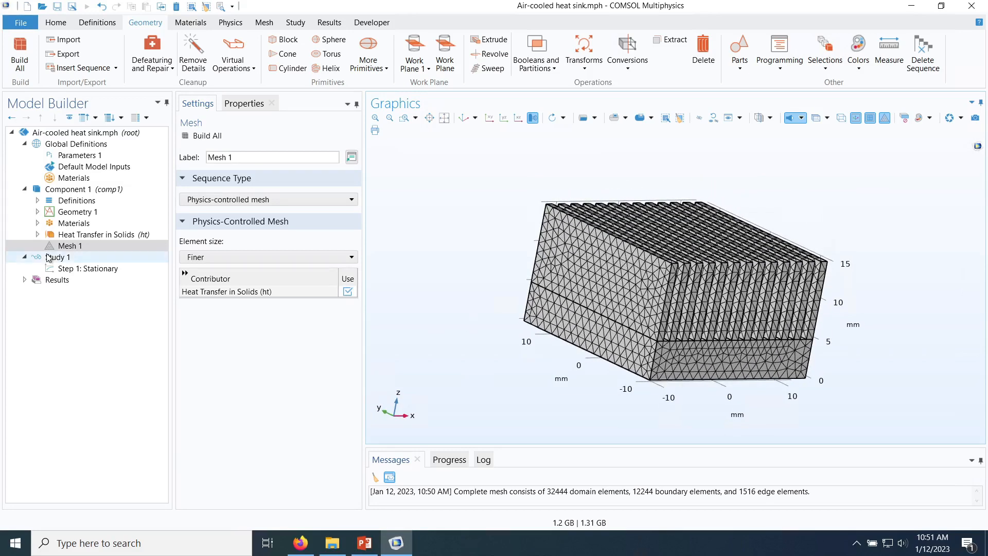
left_click(84, 260)
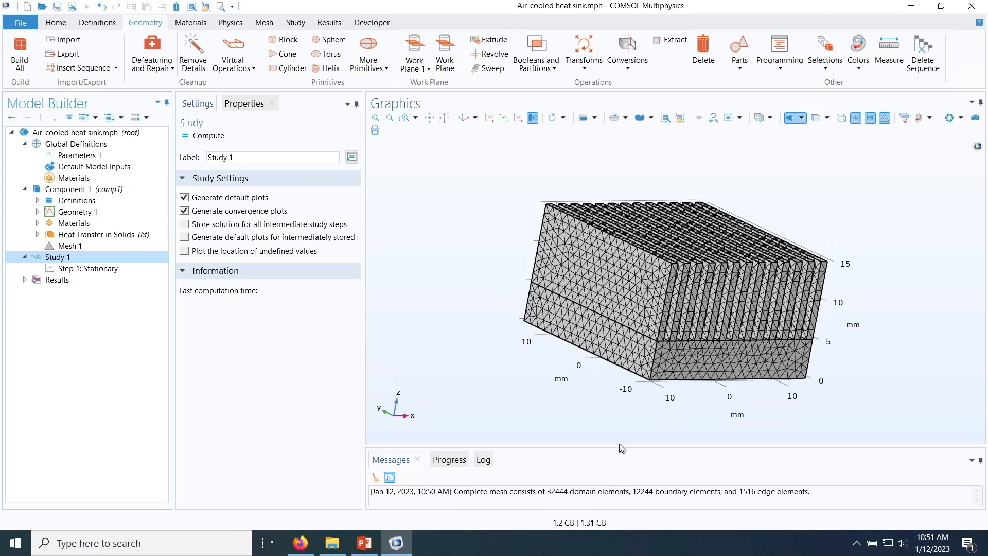
left_click_drag(620, 445, 617, 307)
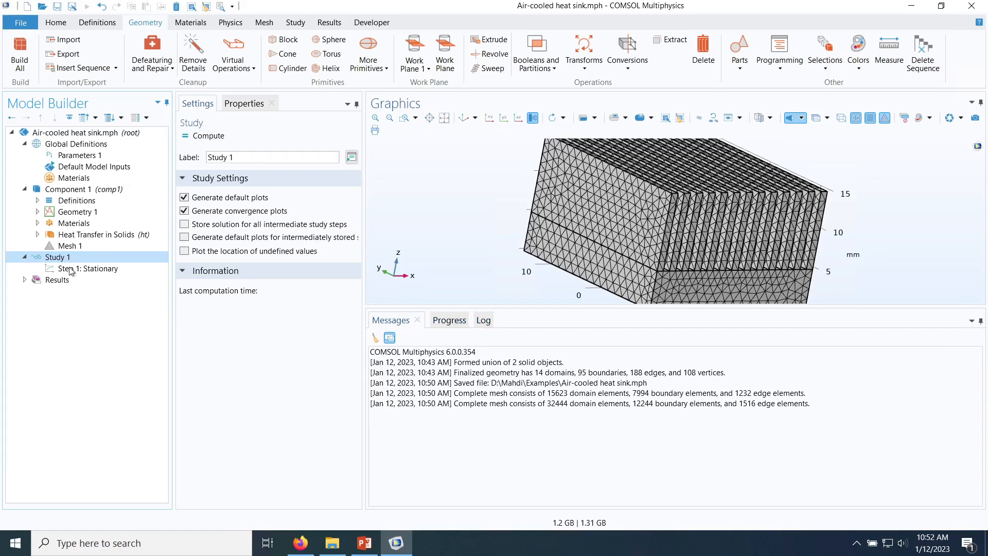
left_click(198, 138)
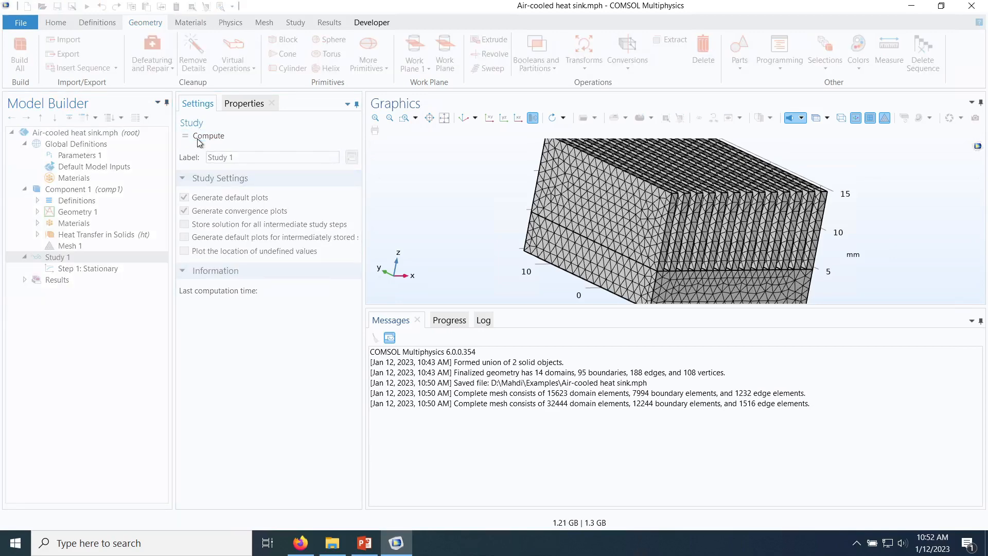
Step: Check the solver's degrees of freedom, its progress output, and the last computation time of Study 1
left_click(479, 321)
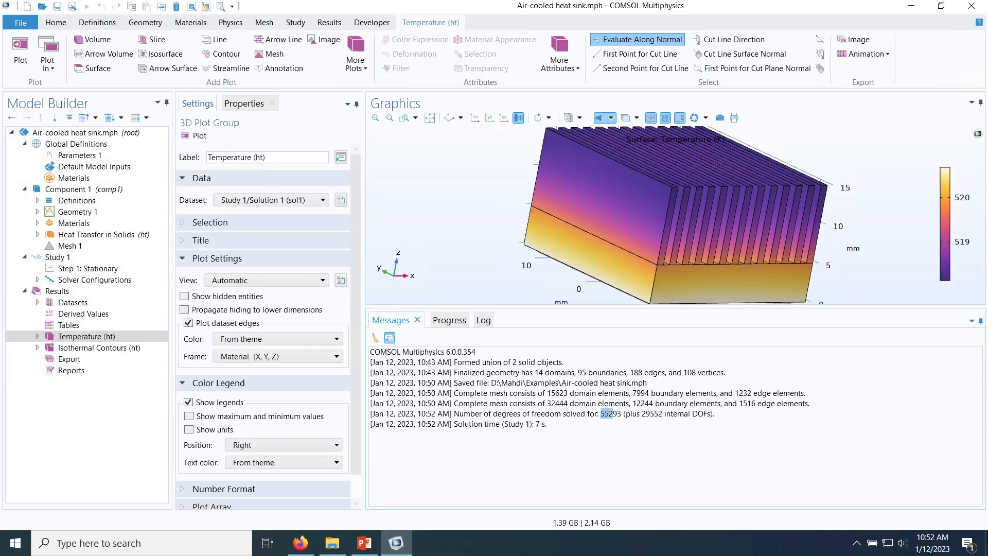
left_click_drag(612, 414, 622, 414)
left_click(448, 321)
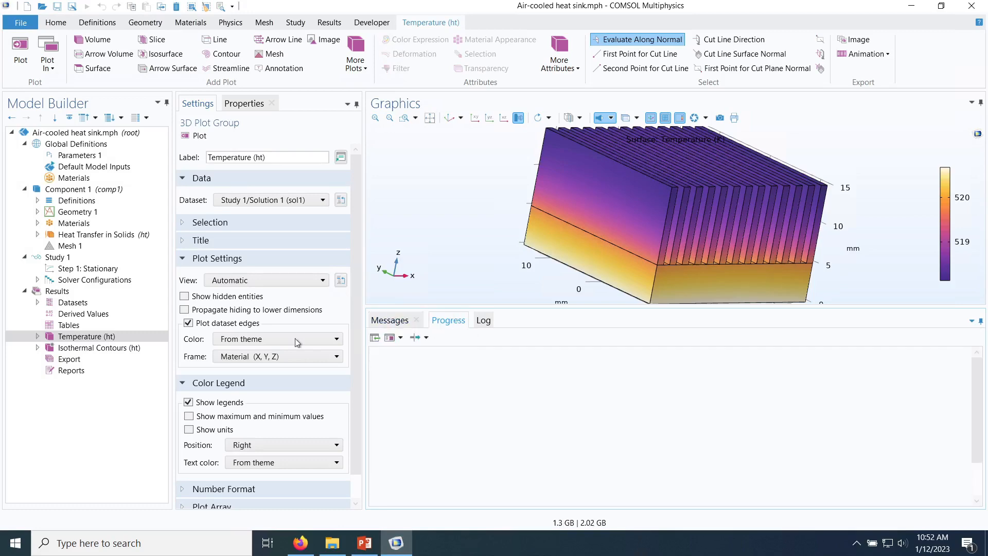
left_click(68, 258)
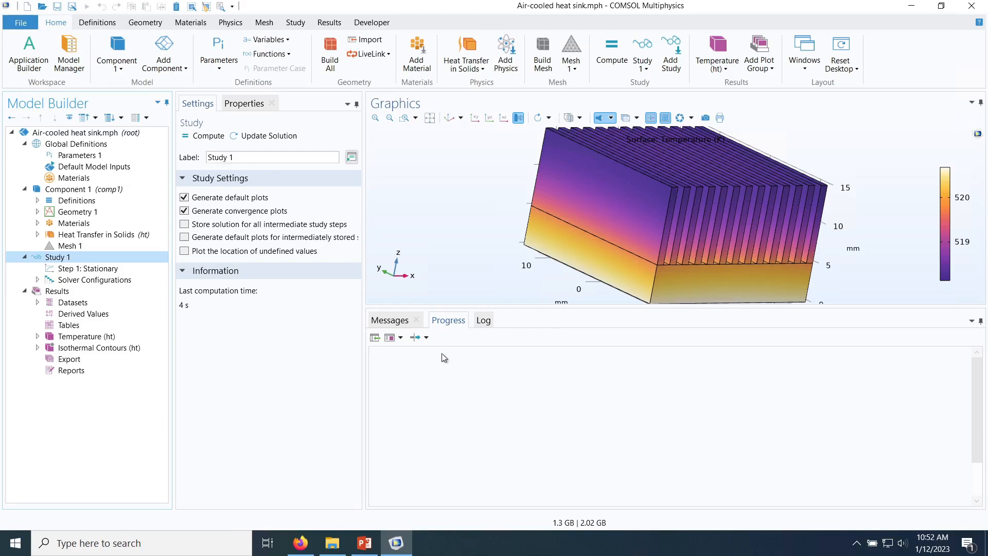
Step: Enlarge the temperature plot and examine the temperature distribution on the base underside and along the fins
left_click_drag(599, 308, 600, 430)
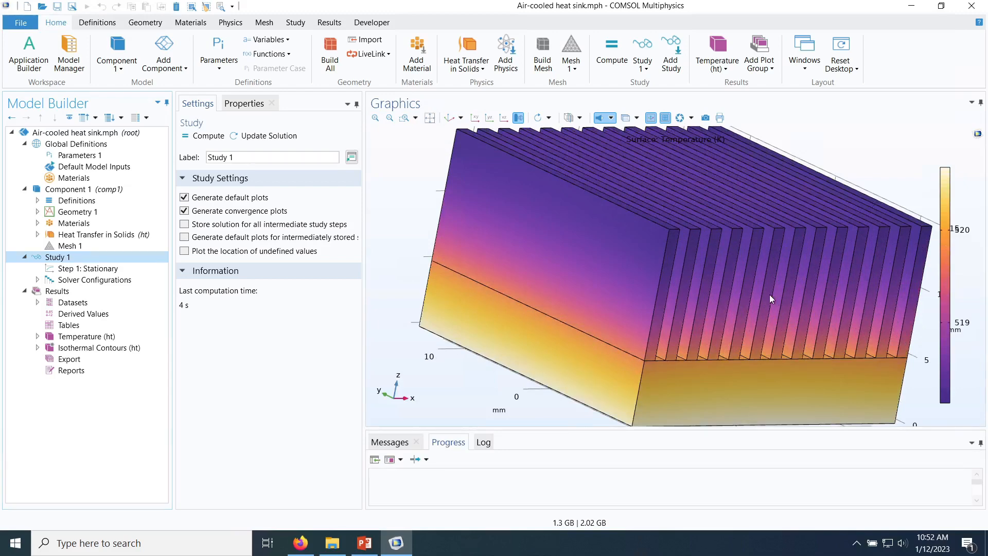
left_click_drag(770, 294, 940, 265)
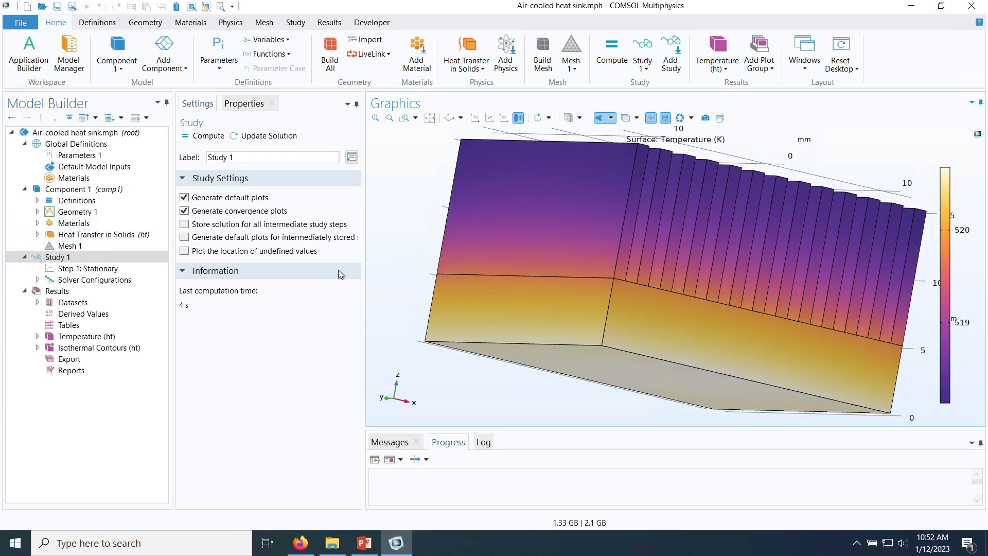
left_click_drag(432, 262, 405, 285)
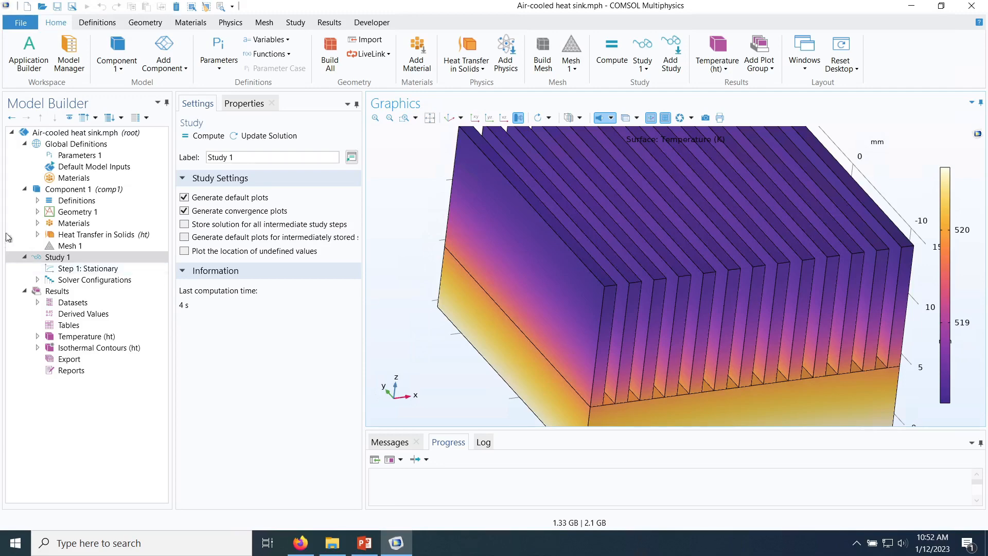
Step: Set the heat rate of Heat Flux 1 on the base underside to 25 W
left_click(37, 212)
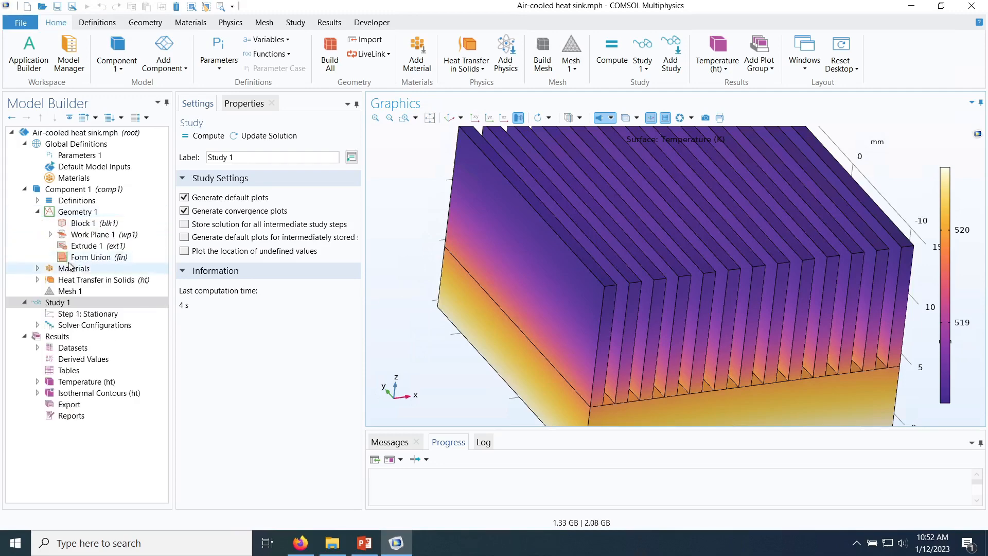
left_click(38, 212)
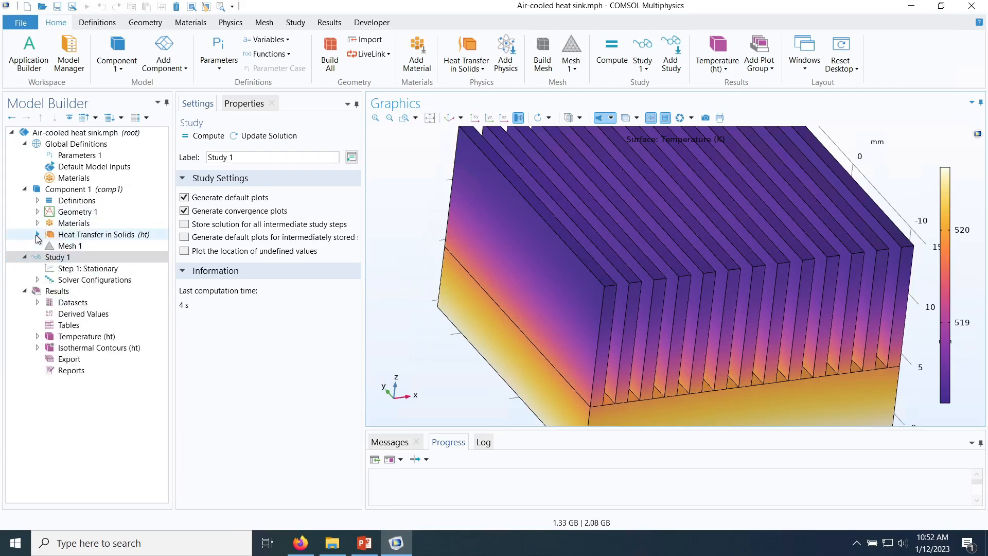
left_click(37, 235)
left_click(159, 280)
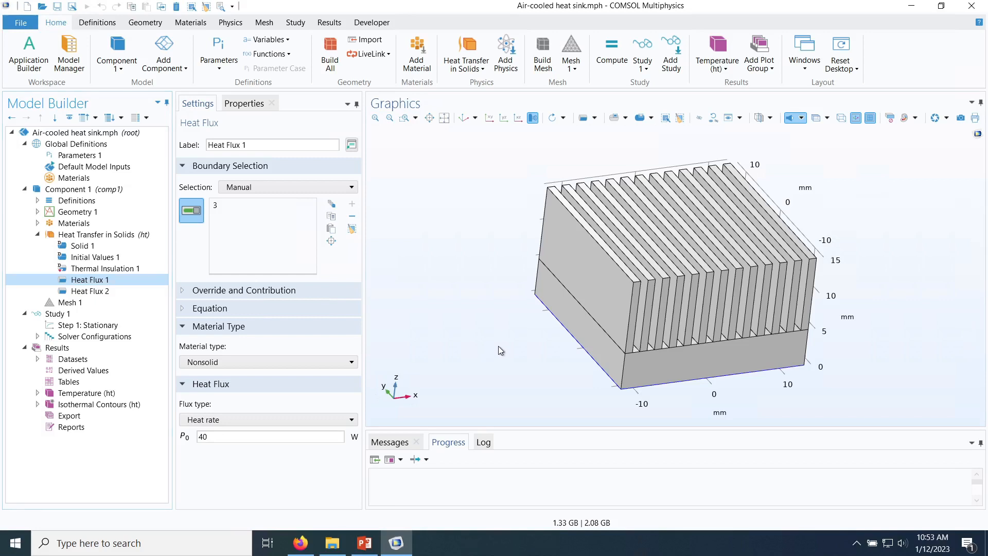
left_click_drag(502, 352, 476, 334)
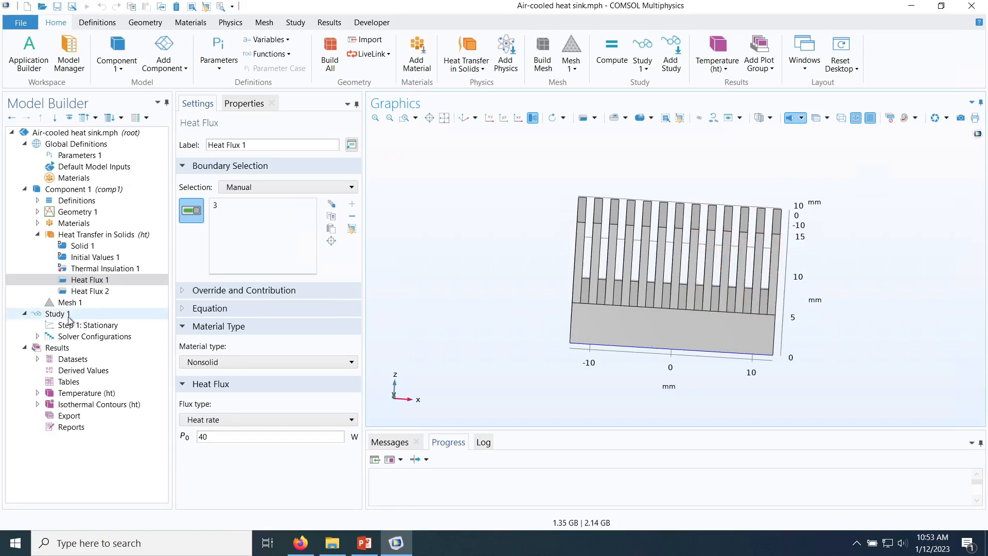
double_click(226, 437)
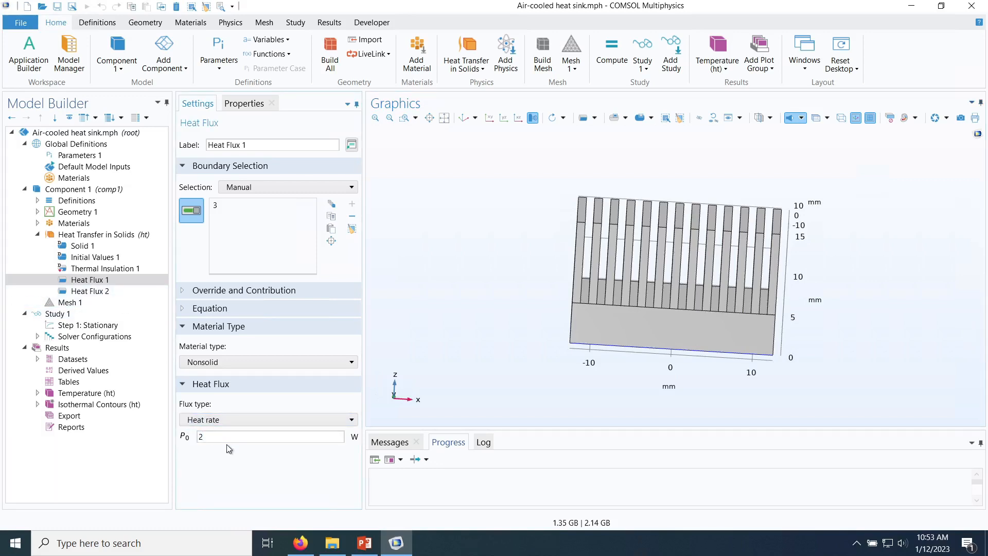
type("25")
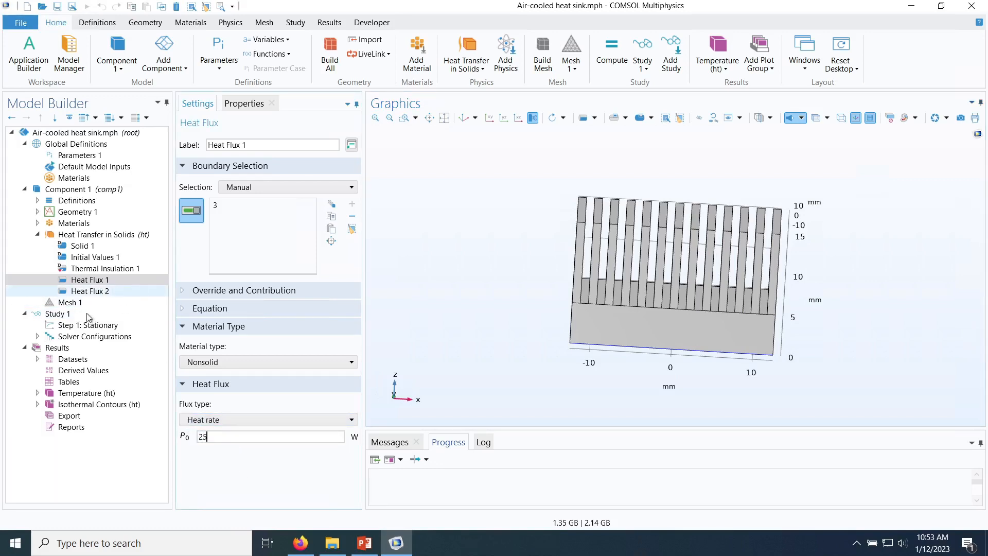
Step: Recompute Study 1 and inspect the updated temperature plot of the heat sink
left_click(61, 315)
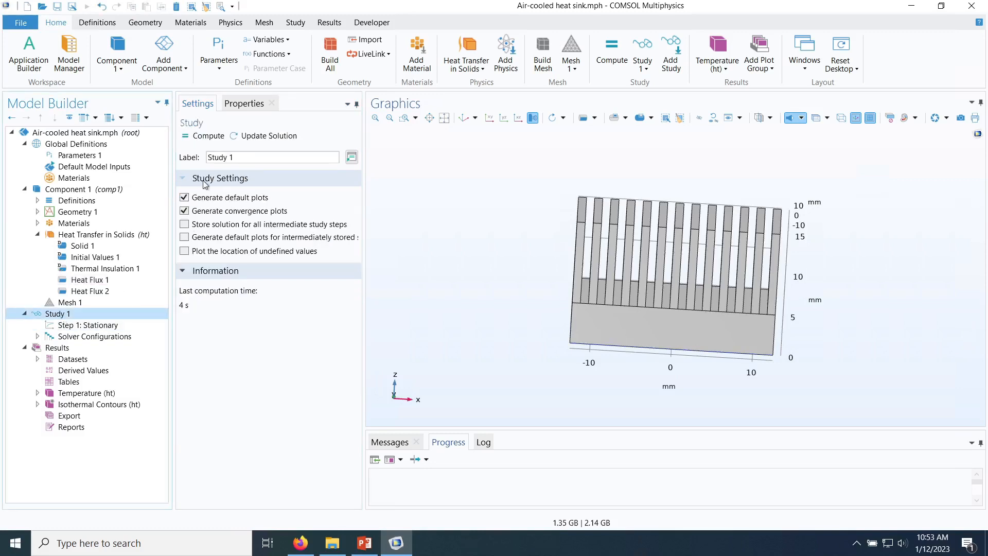
left_click(200, 136)
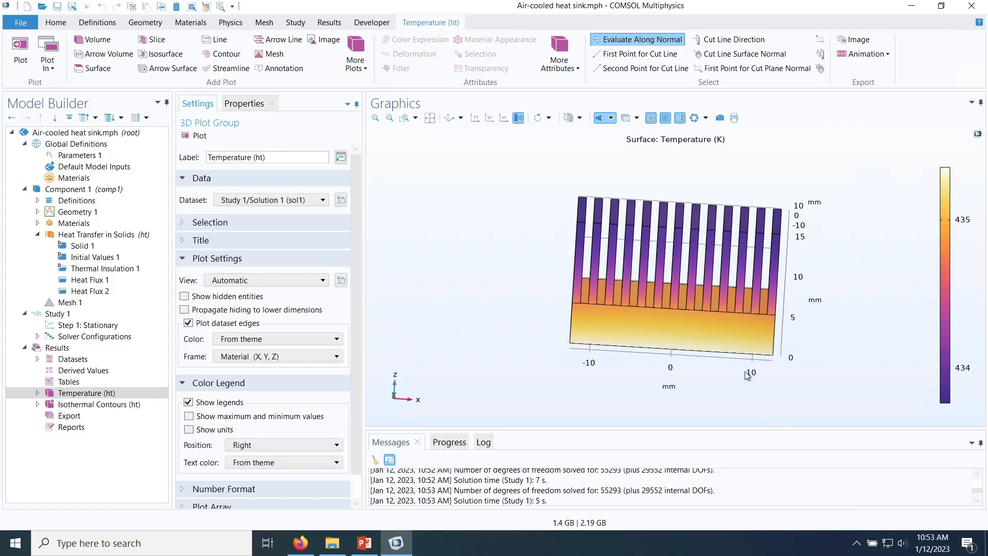
mouse_move(569, 344)
left_mouse_down()
mouse_move(569, 315)
mouse_move(573, 335)
mouse_move(557, 344)
left_mouse_up()
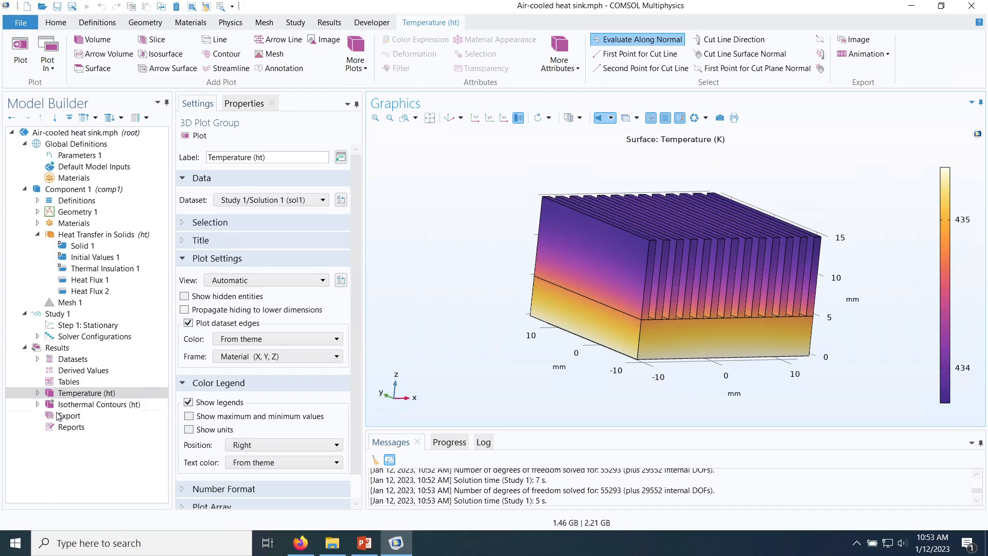
Step: Change the color table of the Surface plot under Temperature (ht) to Rainbow
left_click(36, 394)
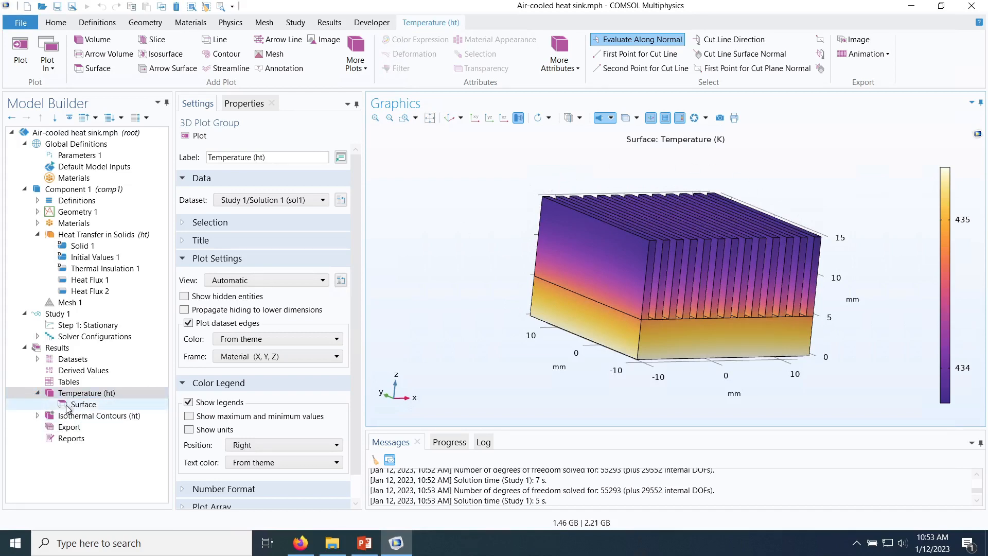
left_click(68, 406)
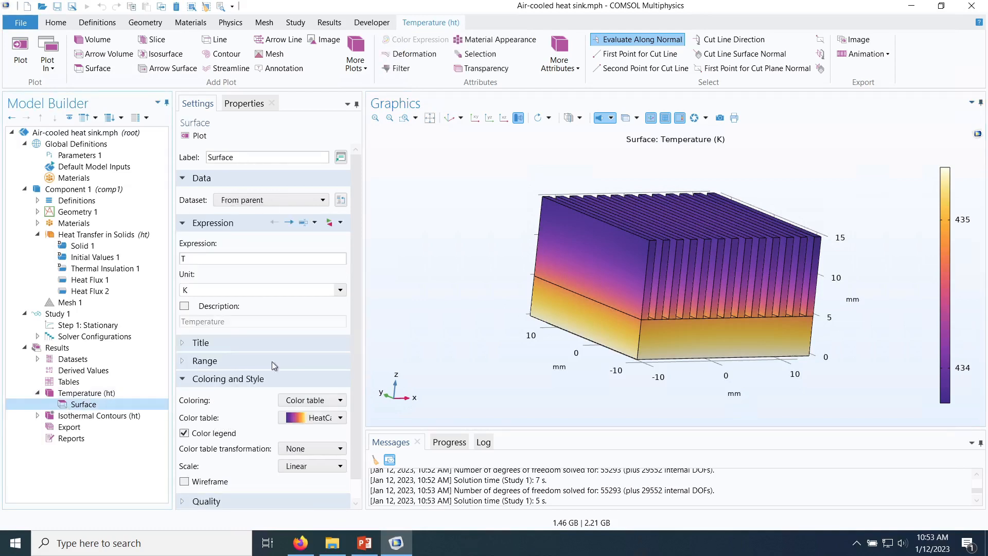
left_click(330, 420)
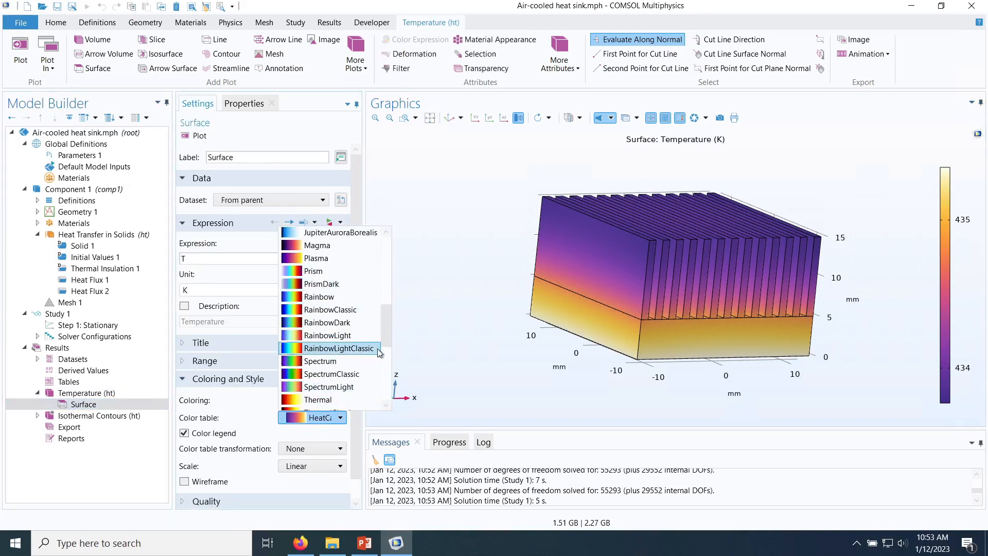
left_click(364, 423)
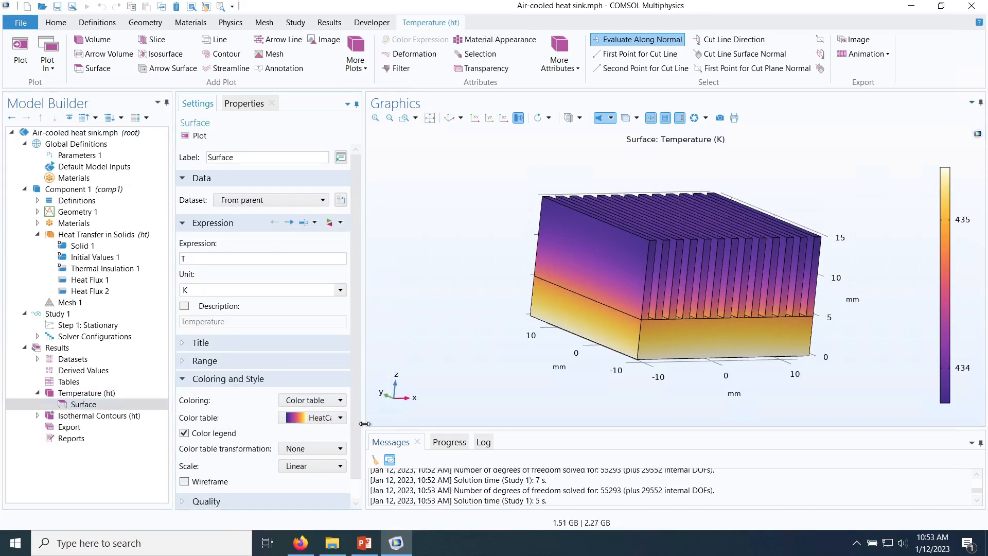
left_click_drag(364, 425, 435, 401)
left_click(365, 419)
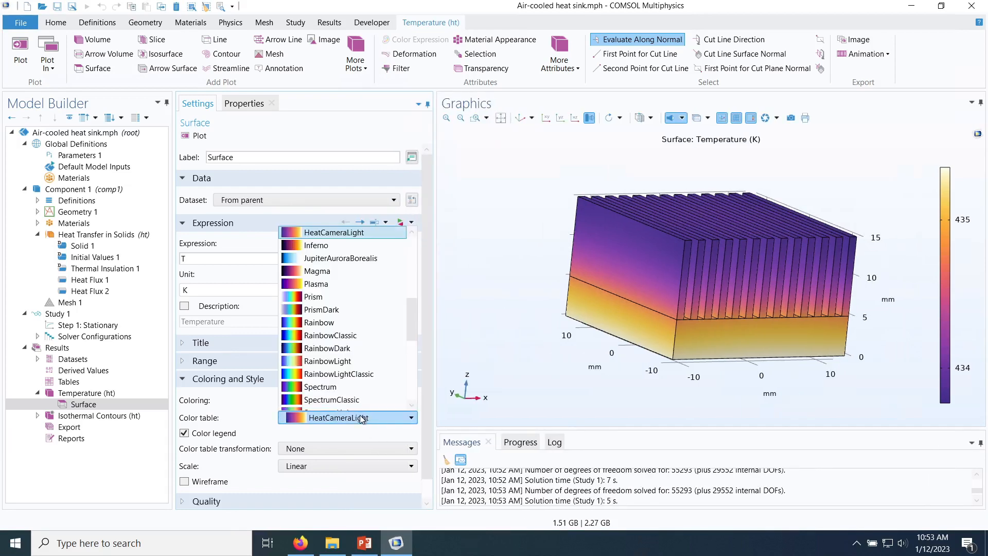
scroll(346, 332, "up", 1)
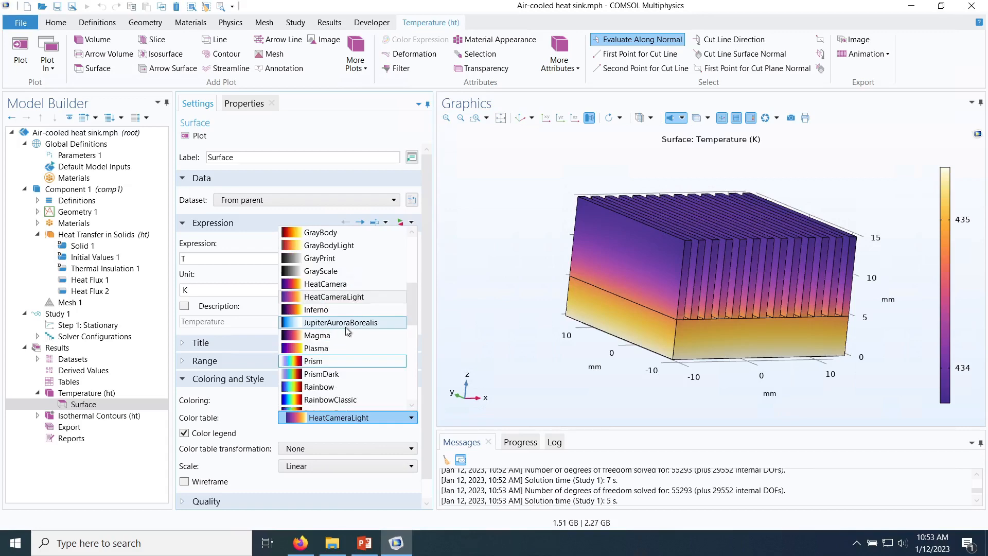
scroll(346, 348, "down", 1)
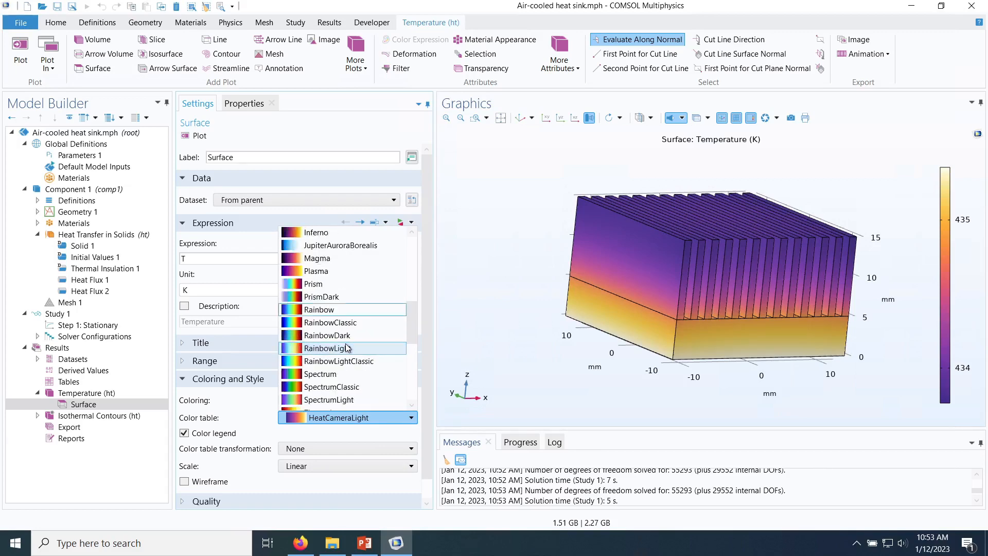
left_click(336, 310)
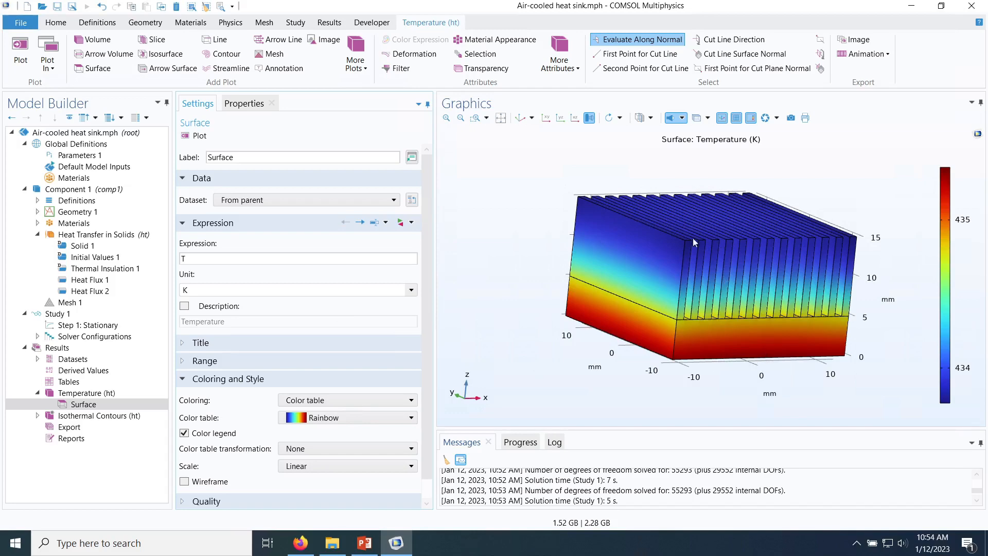
Step: Set the Surface plot's temperature unit to degC and replot the temperature distribution
mouse_move(553, 313)
left_mouse_down()
mouse_move(534, 289)
mouse_move(542, 324)
left_mouse_up()
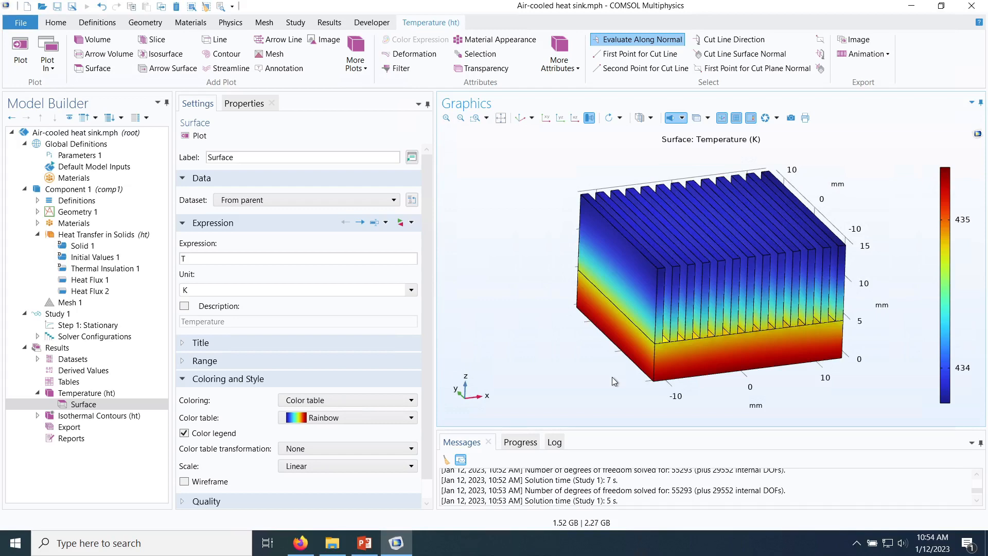
left_click_drag(613, 370, 735, 170)
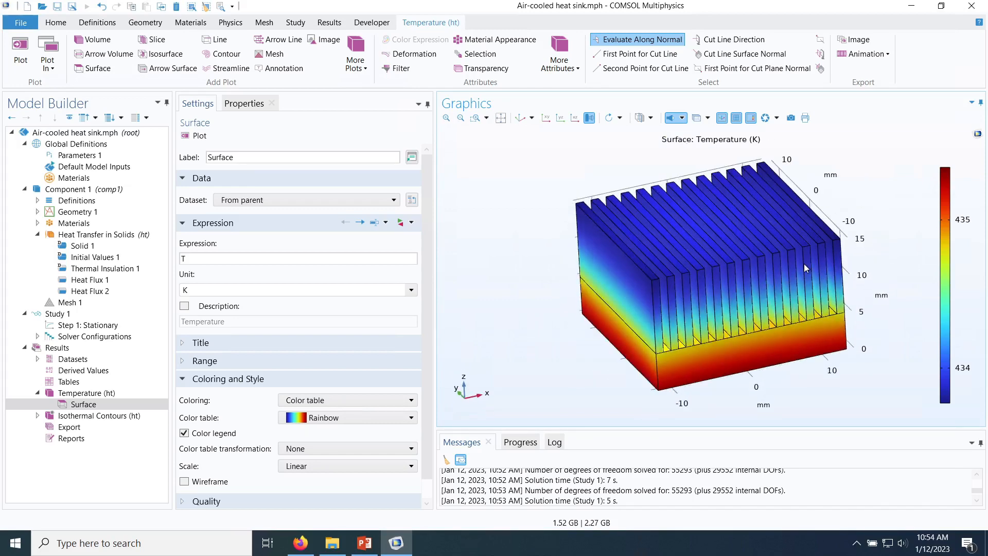
left_click_drag(861, 374, 850, 364)
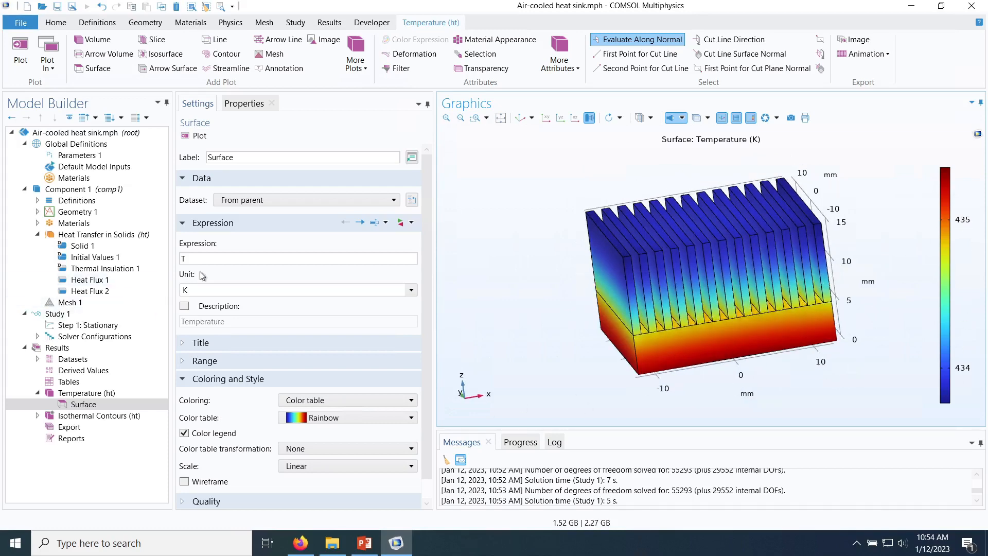
left_click(411, 291)
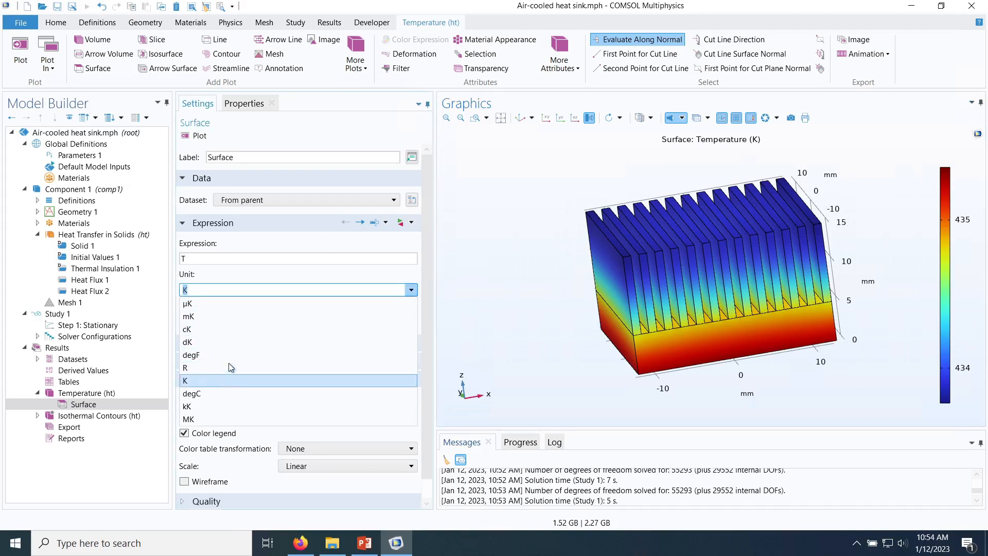
left_click(212, 394)
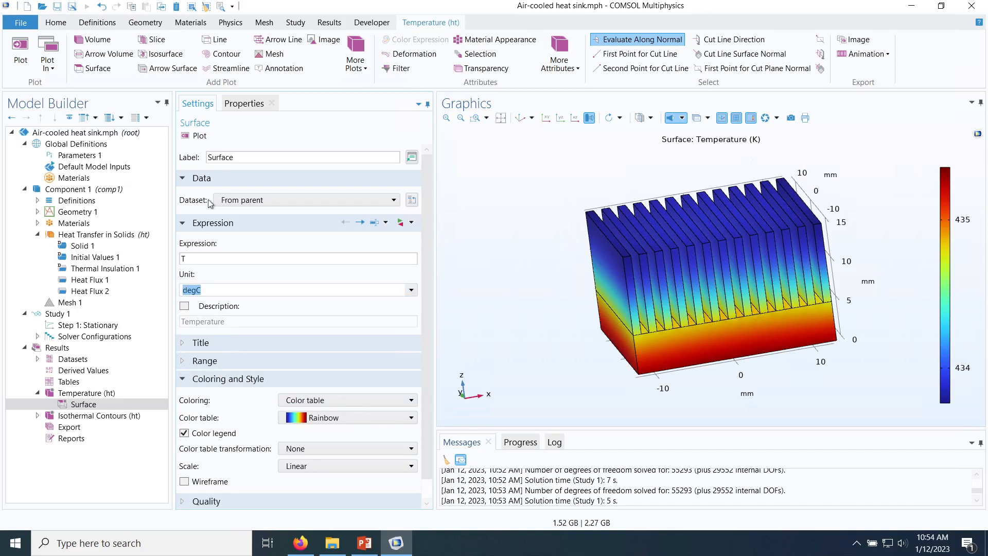
left_click(196, 138)
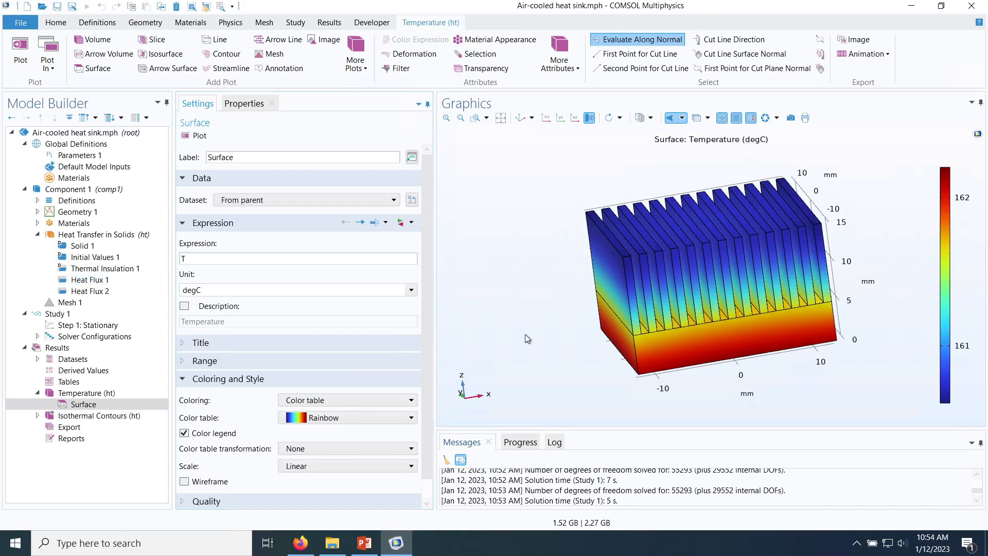
mouse_move(525, 335)
left_mouse_down()
mouse_move(521, 318)
mouse_move(509, 329)
left_mouse_up()
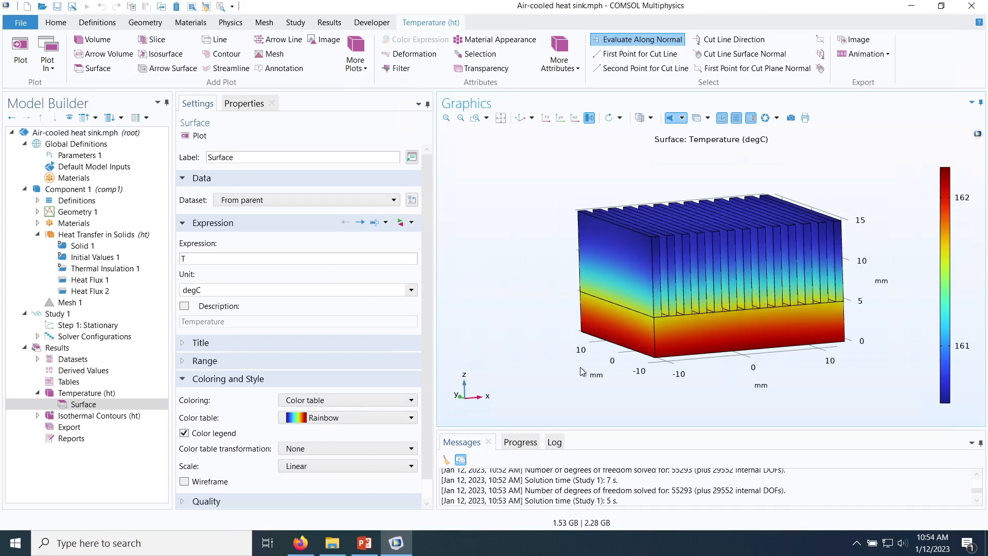
Step: Add the built-in Aluminum material from the material library to Component 1
left_click(39, 225)
left_click(93, 236)
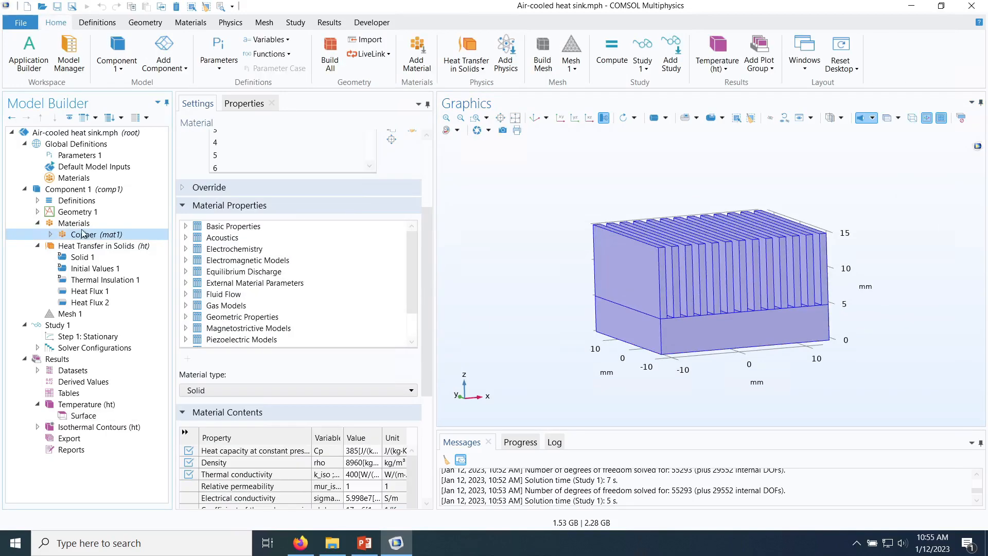
left_click(76, 225)
right_click(77, 226)
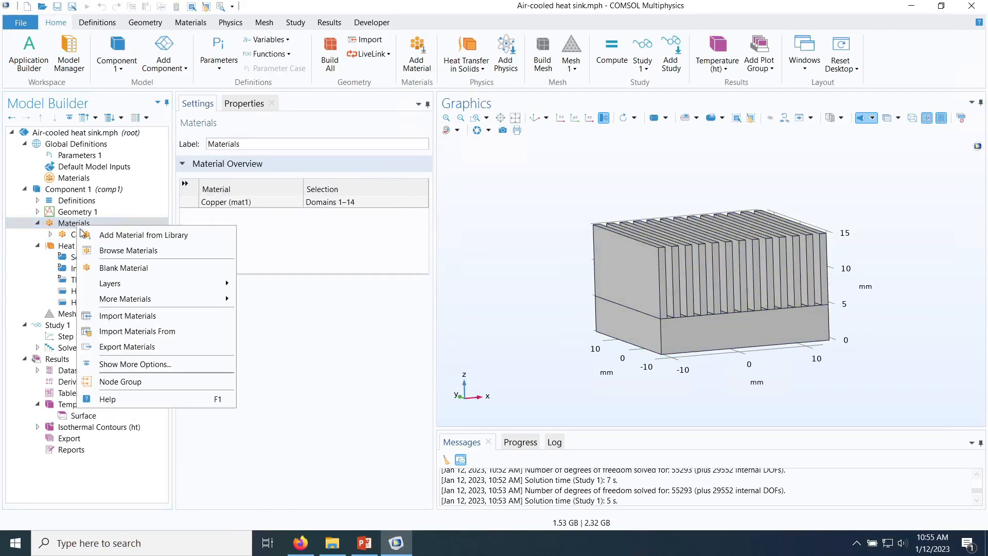
left_click(115, 236)
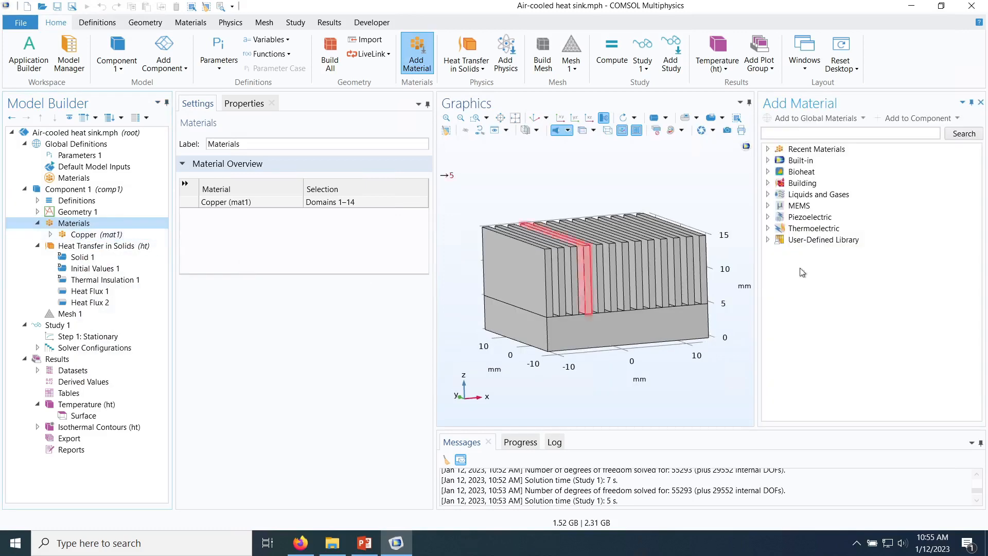
left_click(768, 160)
left_click(830, 229)
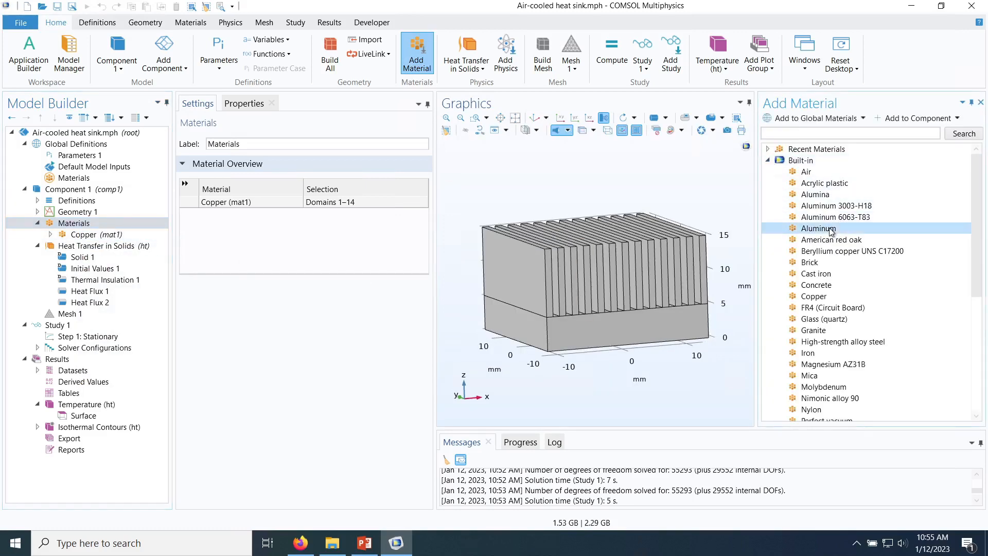
double_click(831, 229)
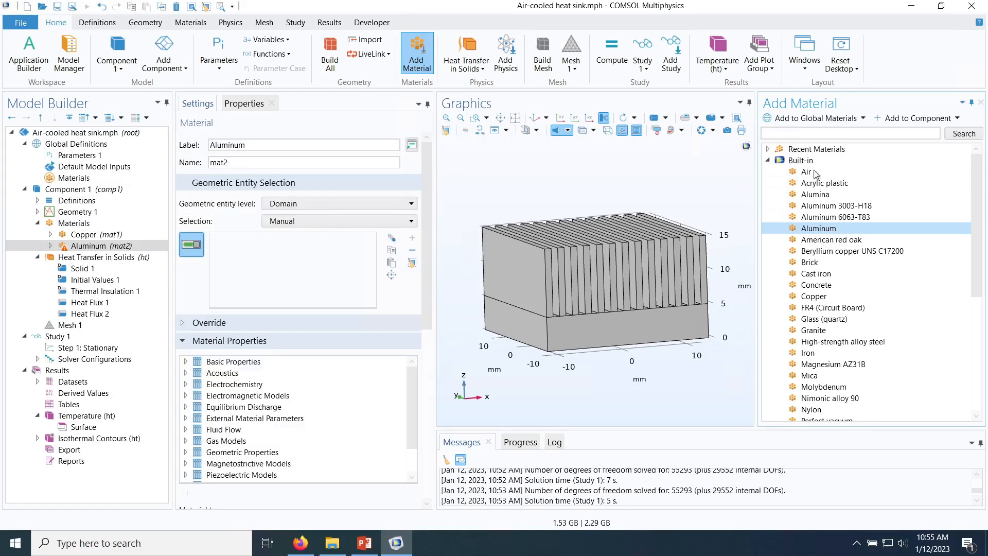
left_click(981, 103)
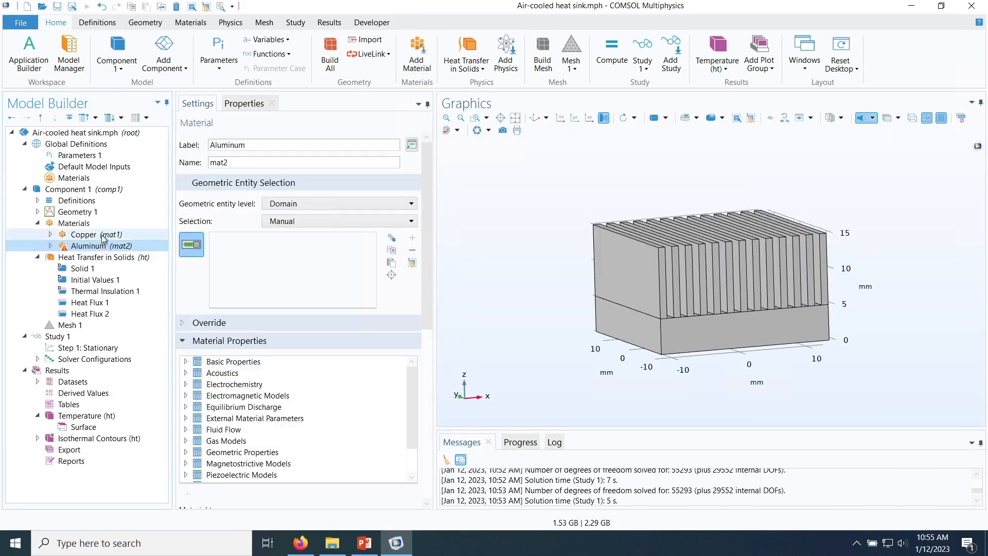
Step: Disable the Copper material in Component 1
left_click(93, 236)
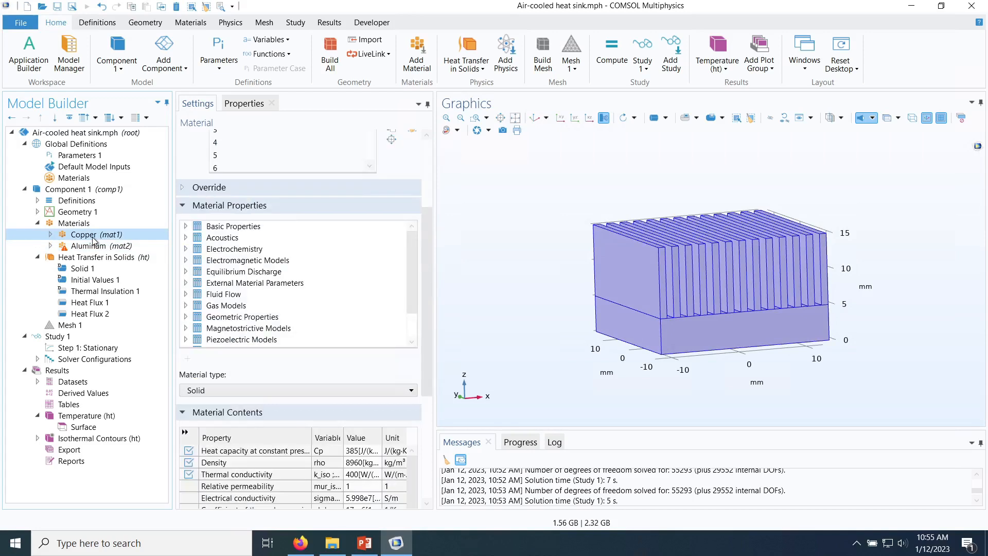
right_click(94, 237)
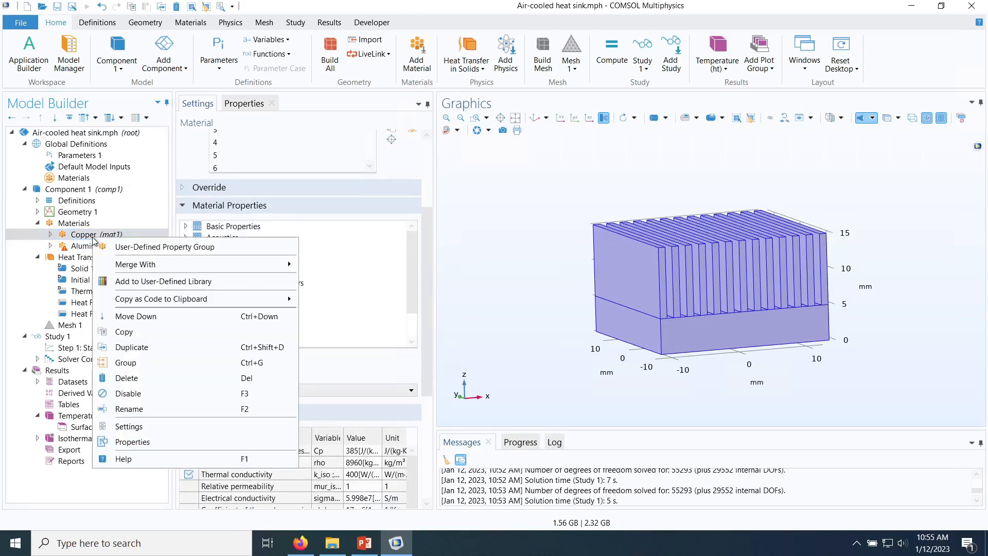
left_click(129, 397)
Step: Assign the Aluminum material to all domains of the heat sink
left_click(93, 246)
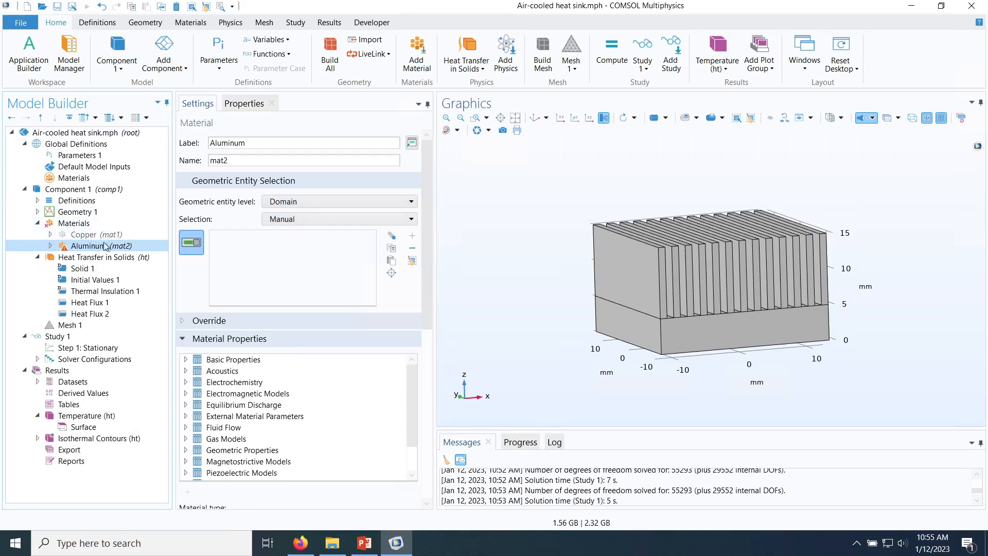
left_click(295, 220)
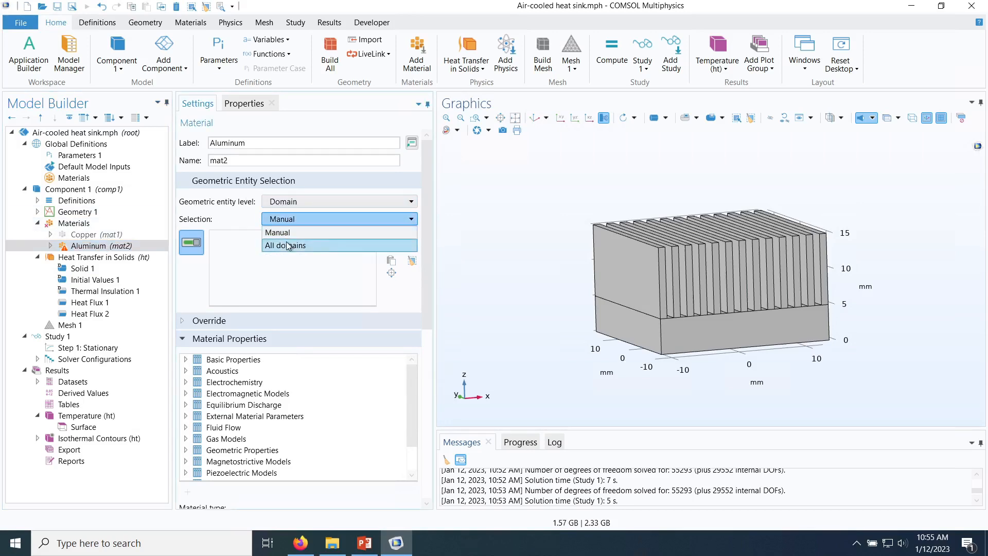
left_click(289, 245)
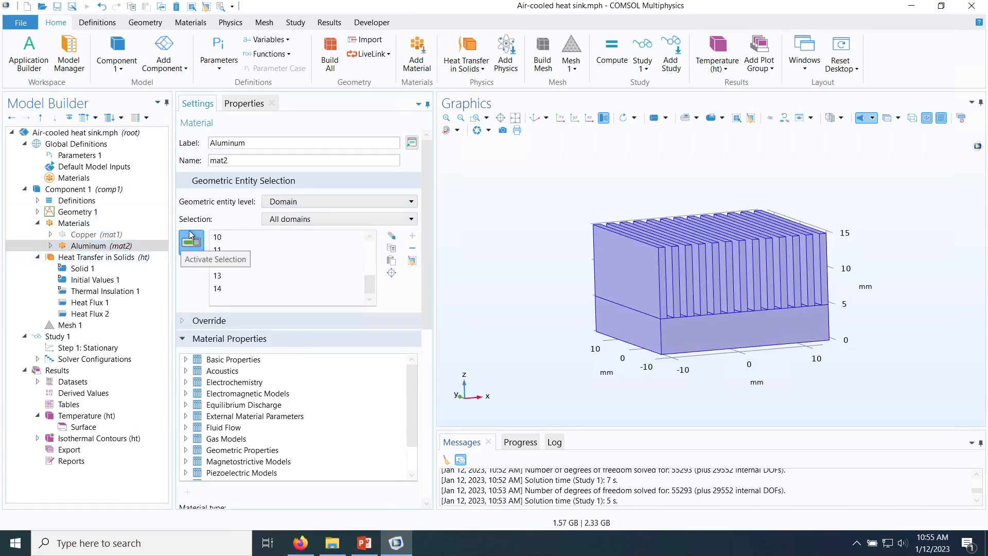
Step: Recompute Study 1 with the Aluminum material applied to the heat sink
left_click(81, 428)
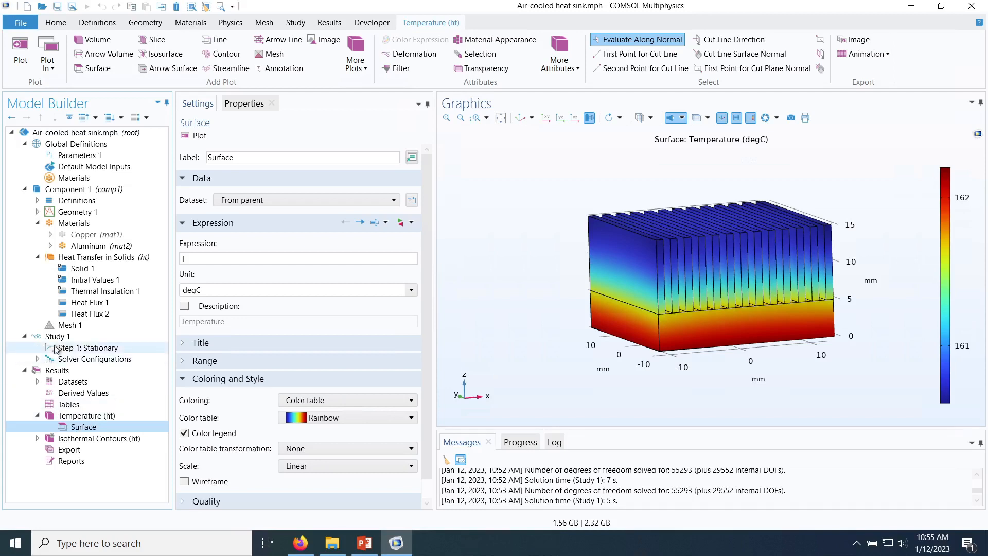
left_click(55, 337)
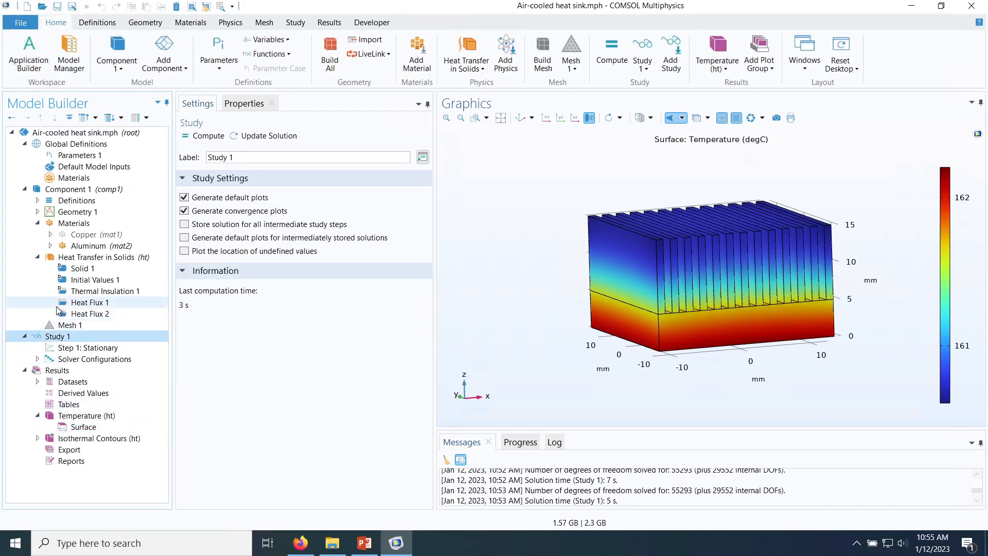
left_click(207, 136)
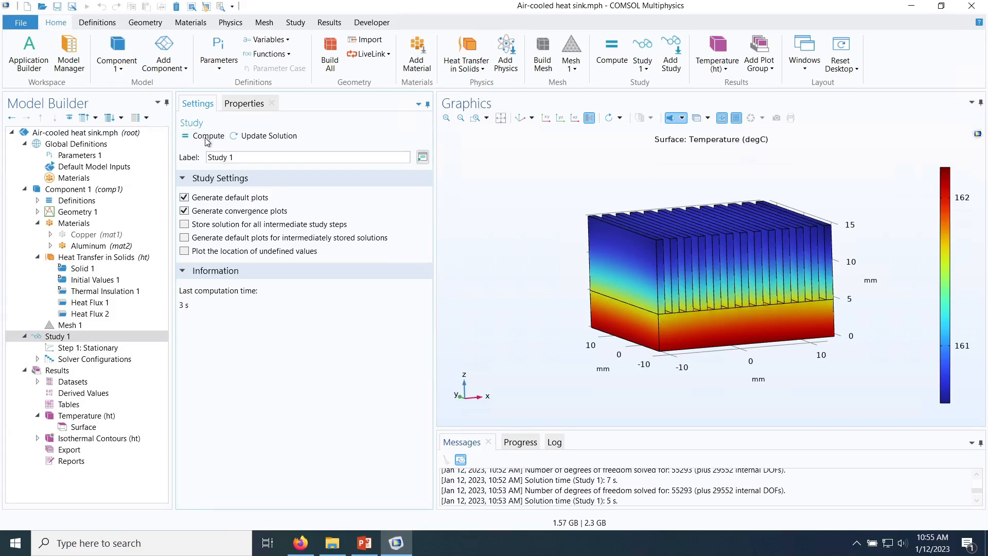
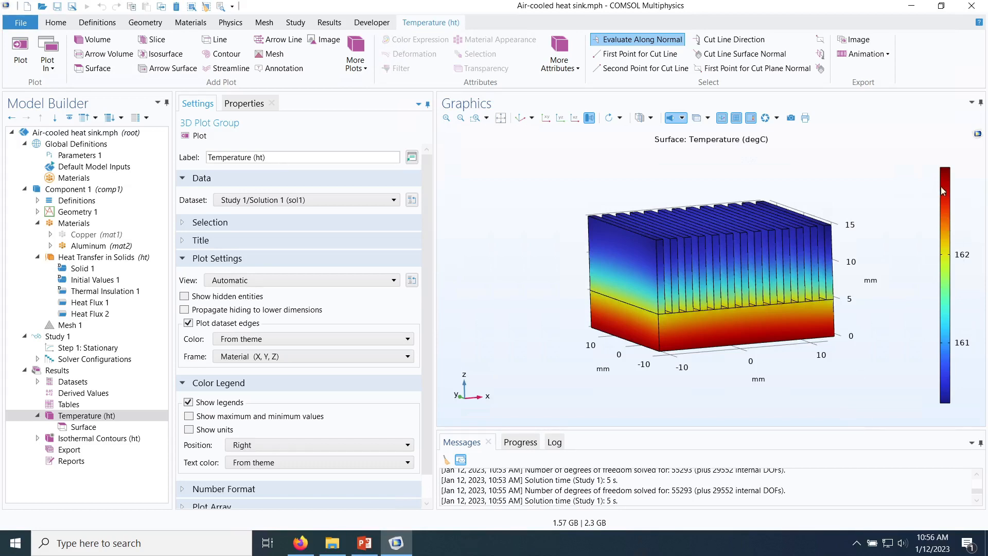
Step: Add a Surface Maximum derived value for temperature on the underside face of the heat sink base
left_click_drag(809, 381, 772, 321)
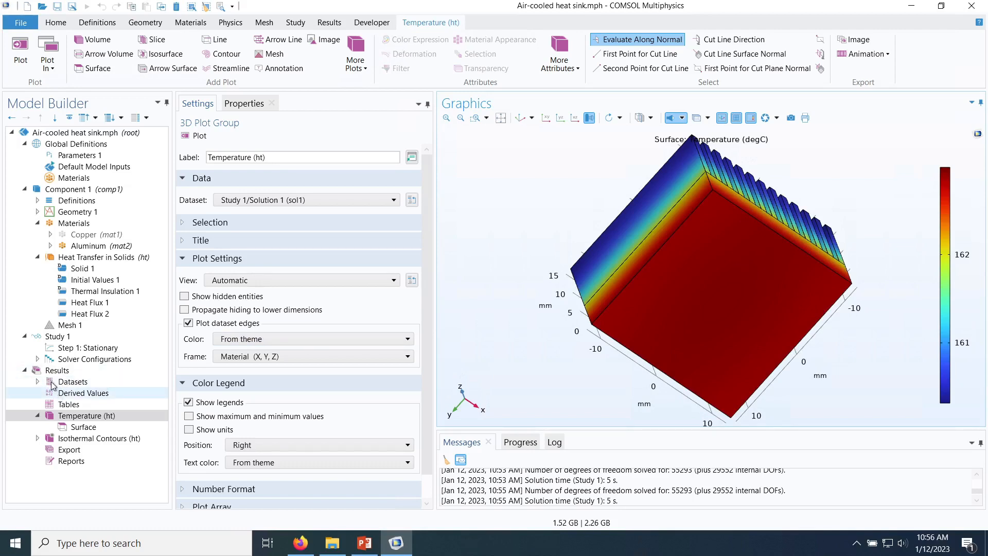
left_click(67, 394)
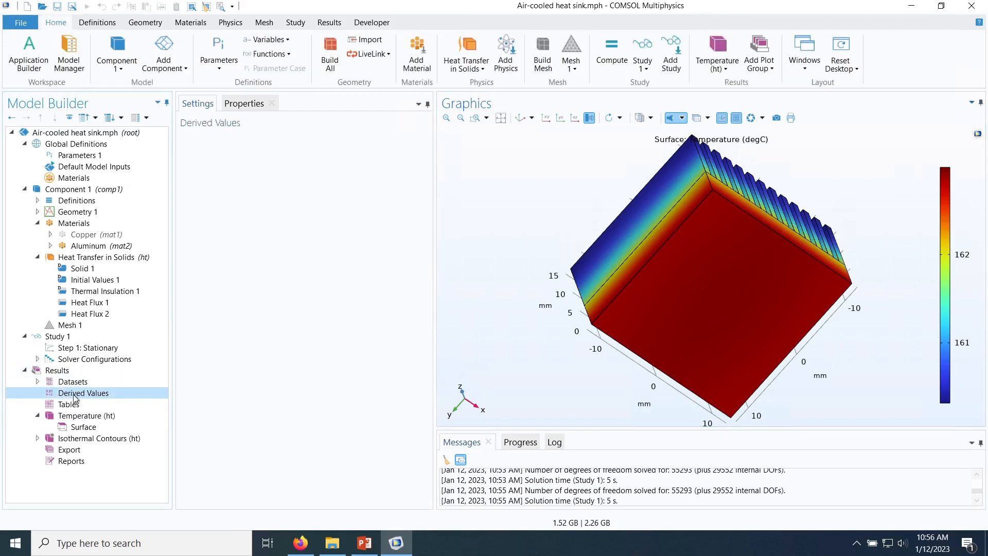
right_click(78, 398)
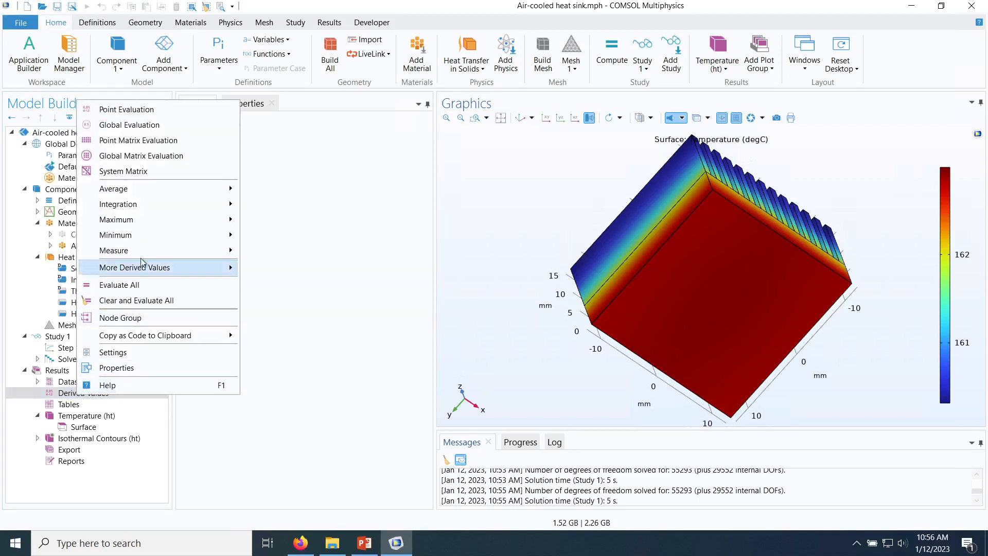
mouse_move(138, 221)
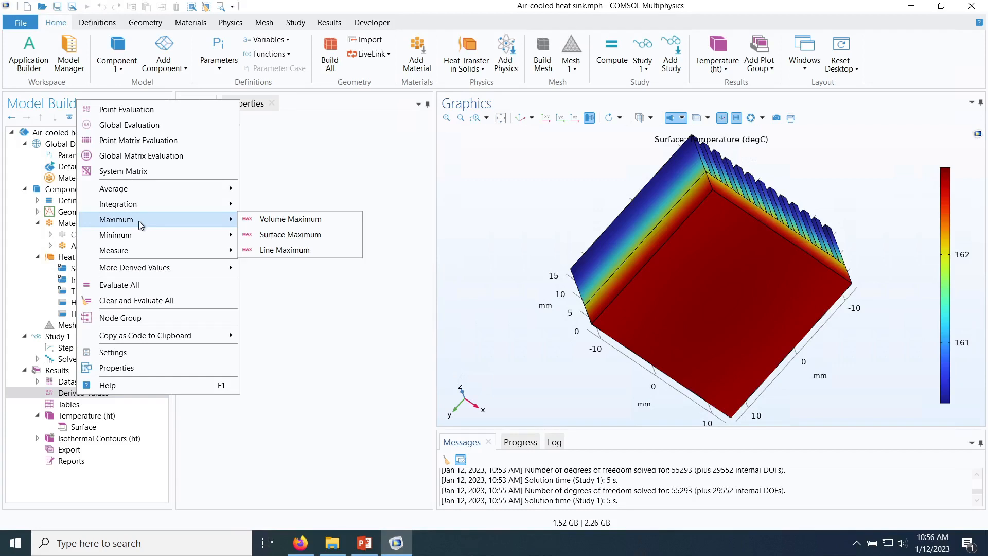
left_click(272, 236)
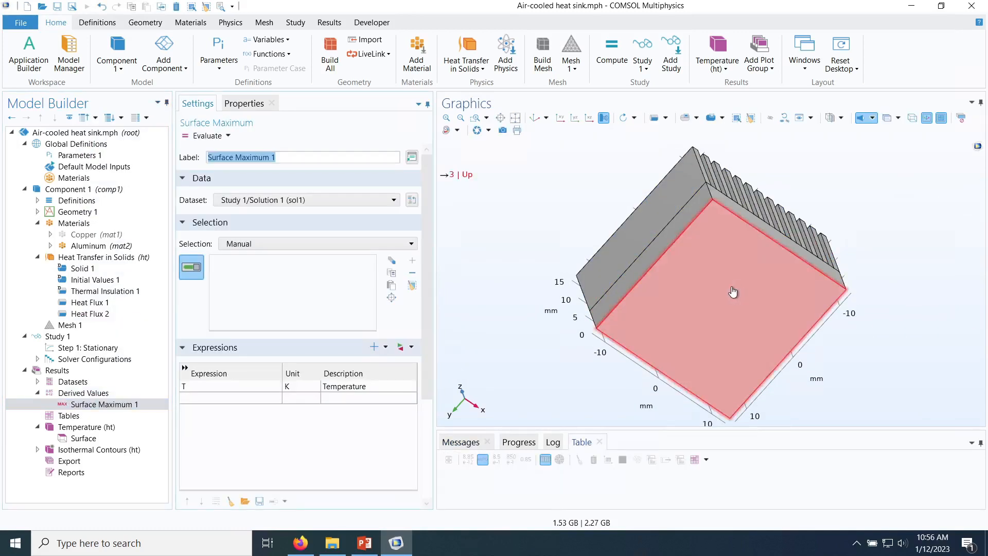
left_click(718, 296)
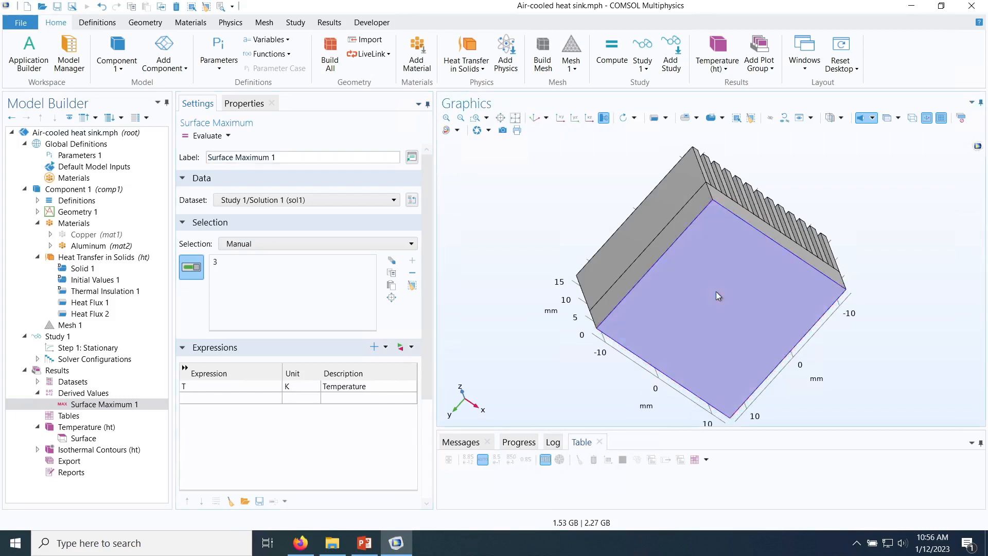
left_click(194, 391)
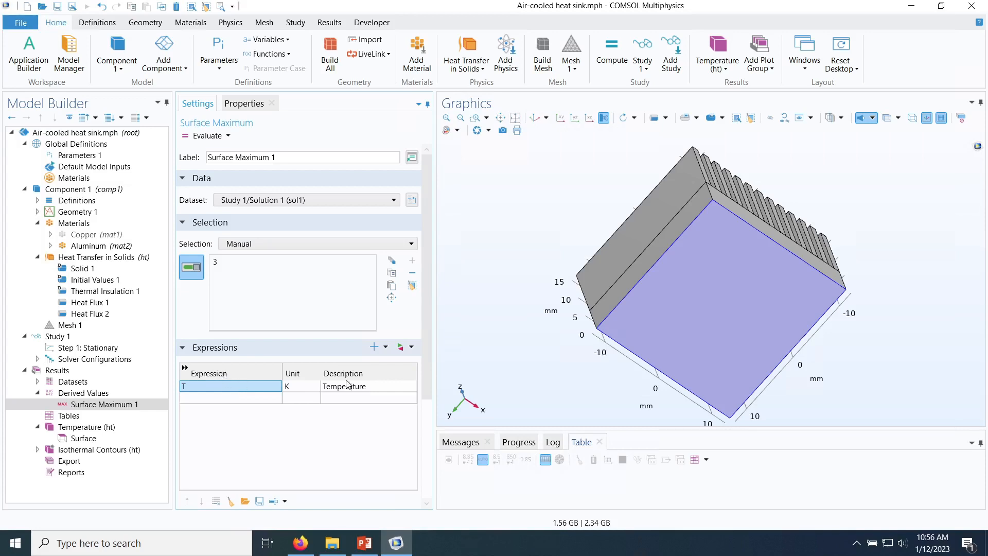
left_click(414, 352)
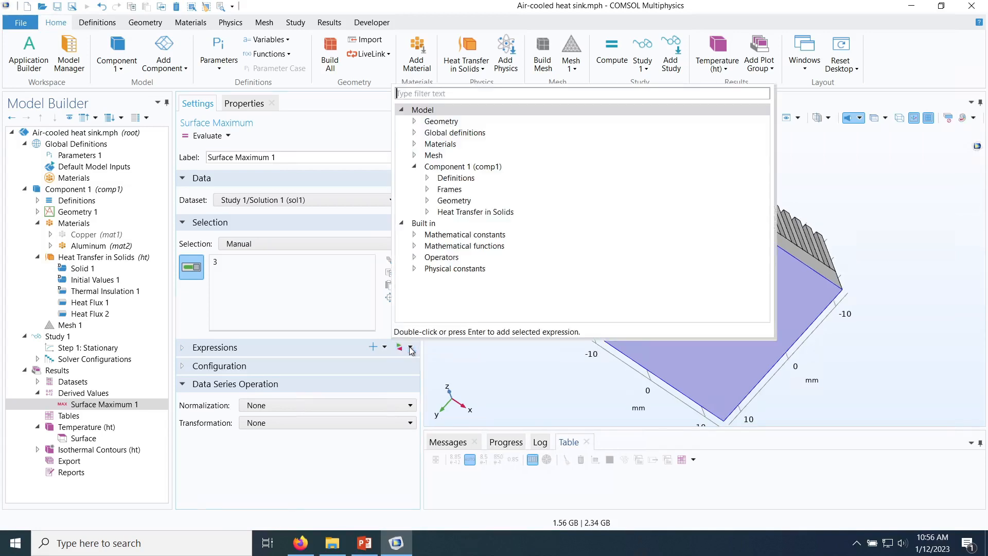
left_click(410, 347)
left_click(428, 213)
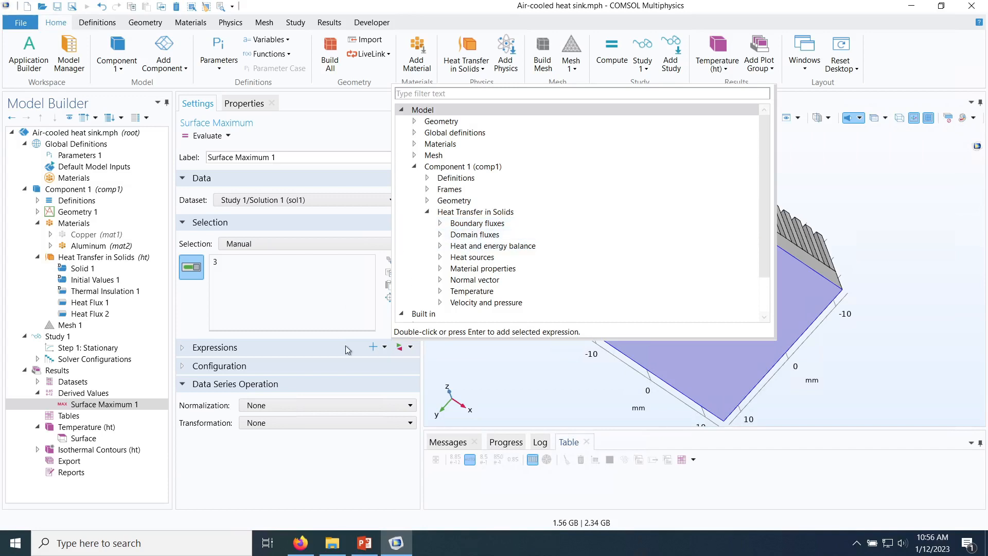
left_click(346, 444)
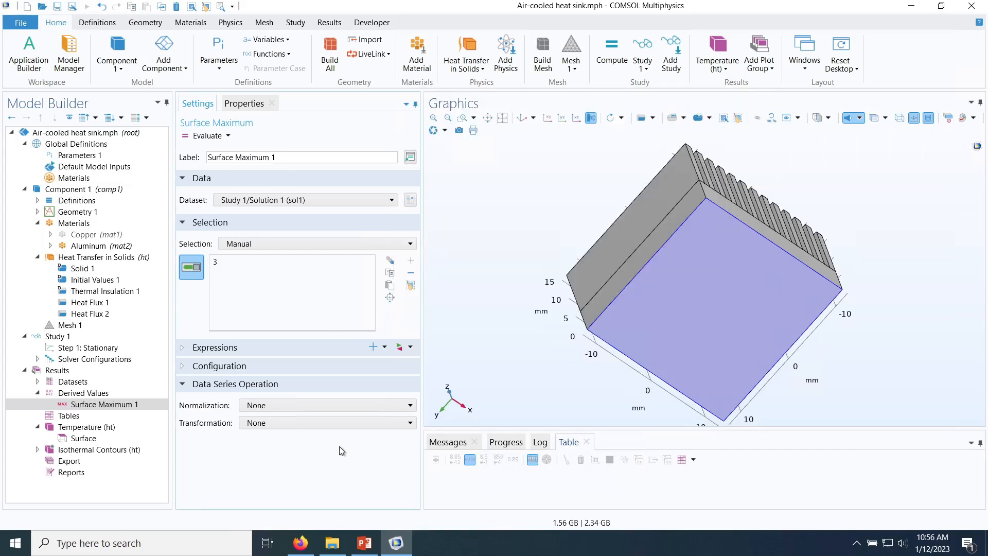
Step: Set the unit of the temperature expression in Surface Maximum 1 to degC
left_click(84, 404)
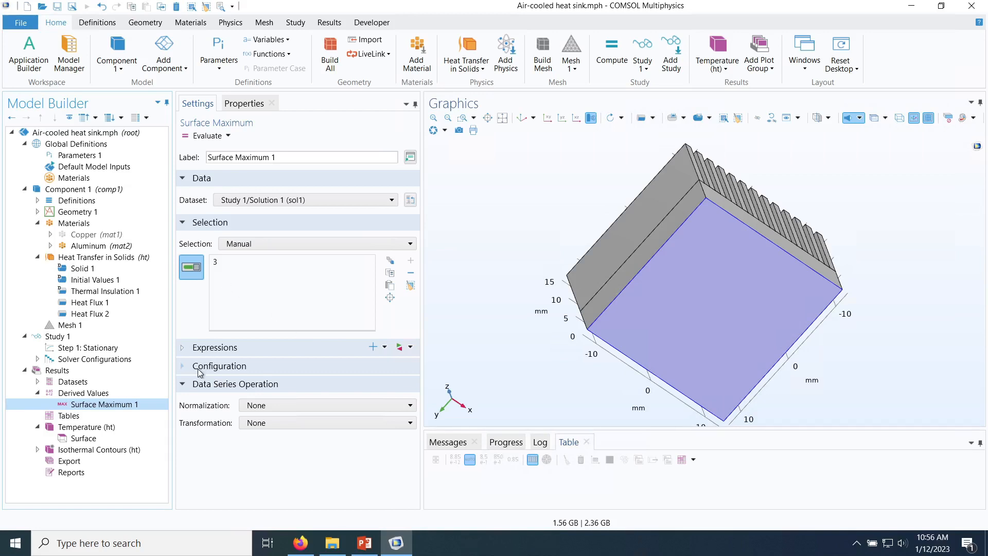
left_click(185, 348)
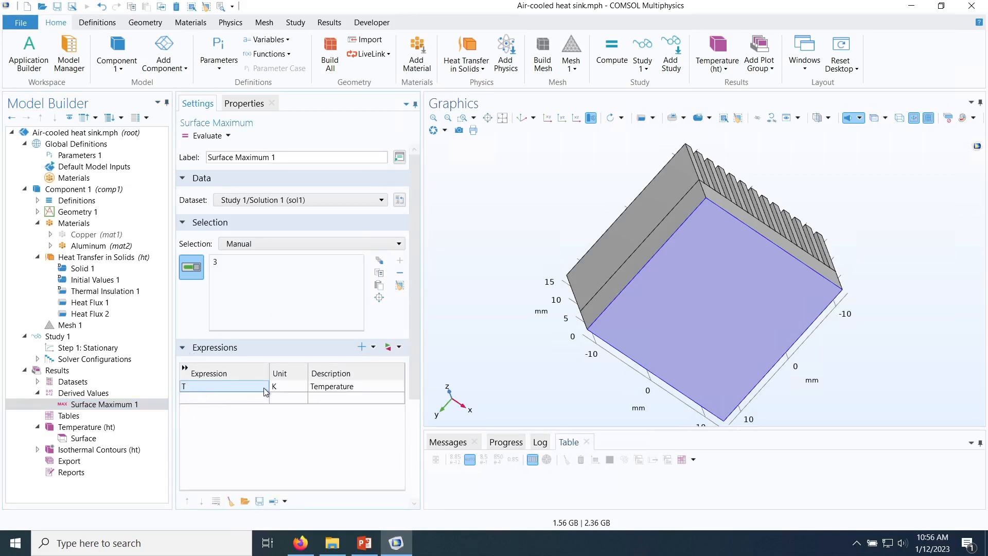
double_click(282, 387)
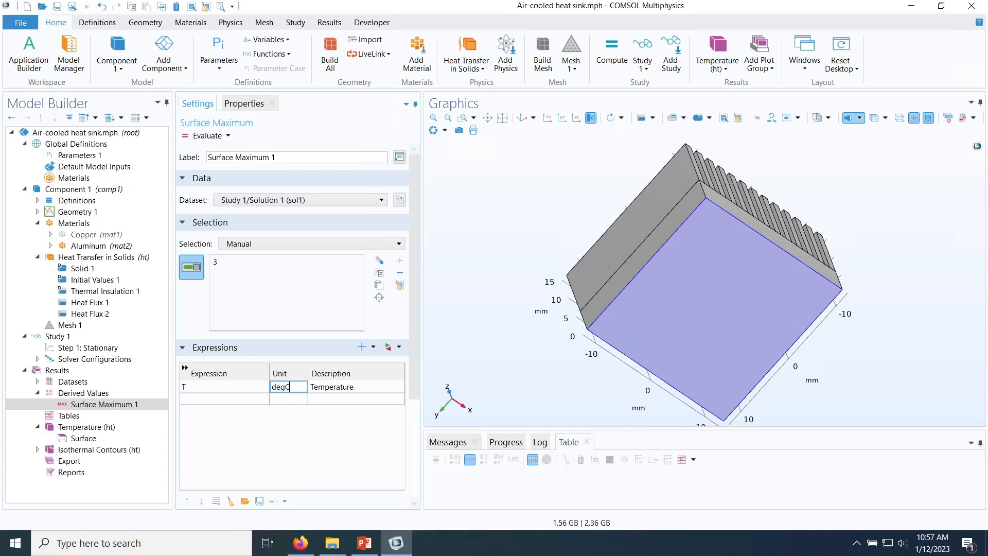
key("Return")
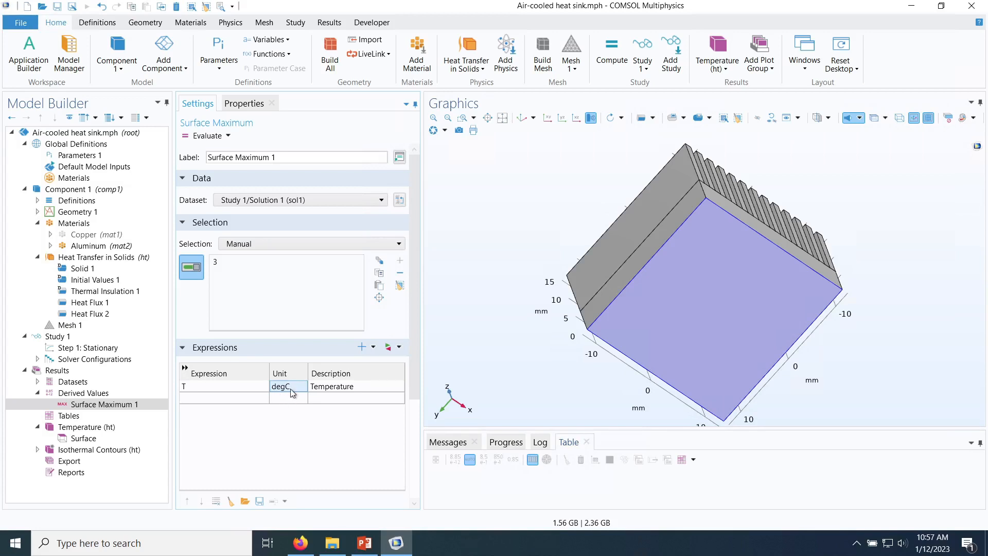
Step: Evaluate Surface Maximum 1 into a new table and enlarge the table area
right_click(96, 407)
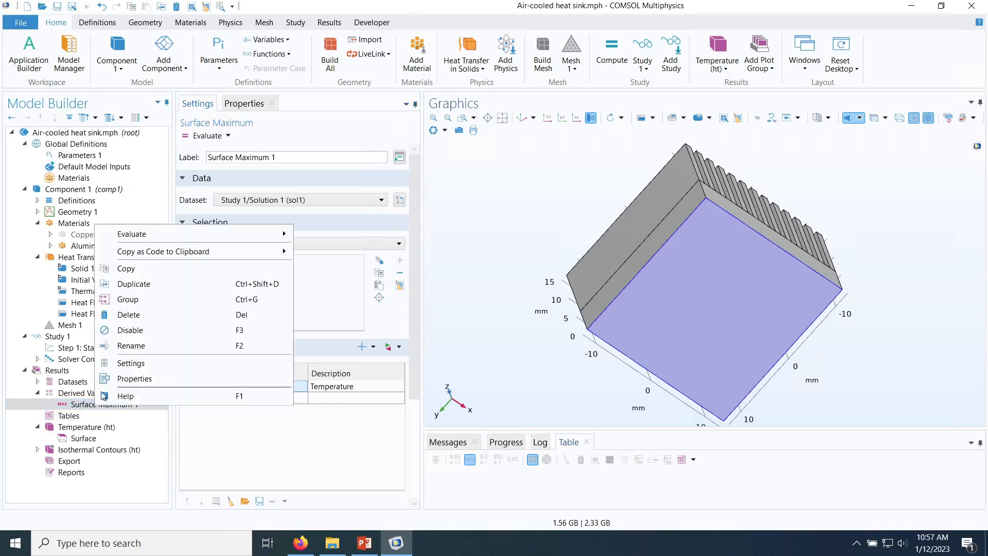
mouse_move(170, 241)
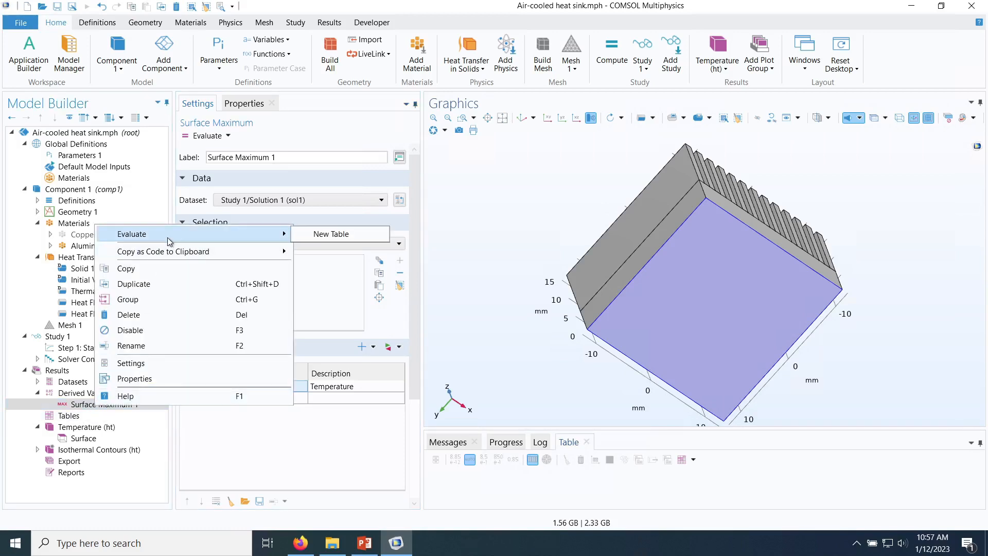
left_click(331, 234)
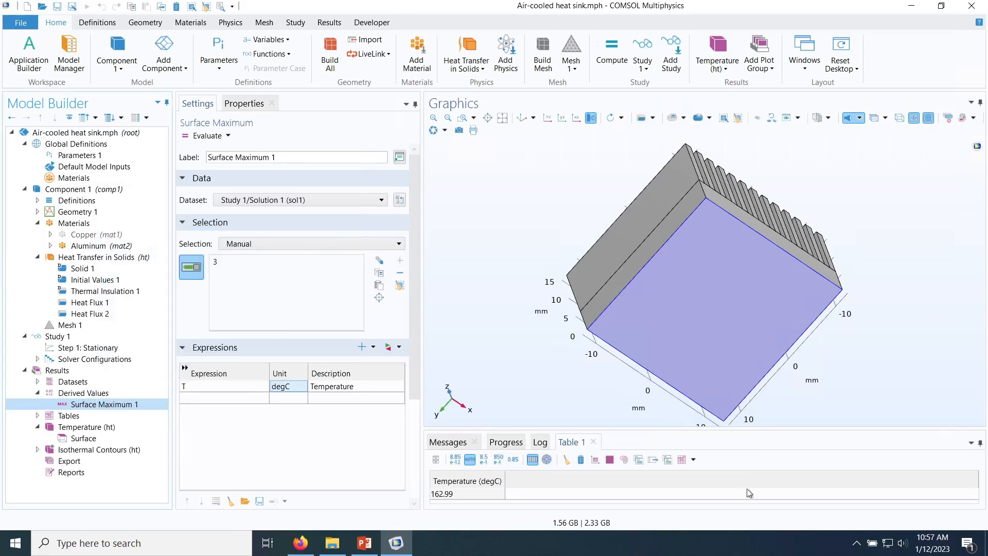
left_click_drag(749, 428, 734, 359)
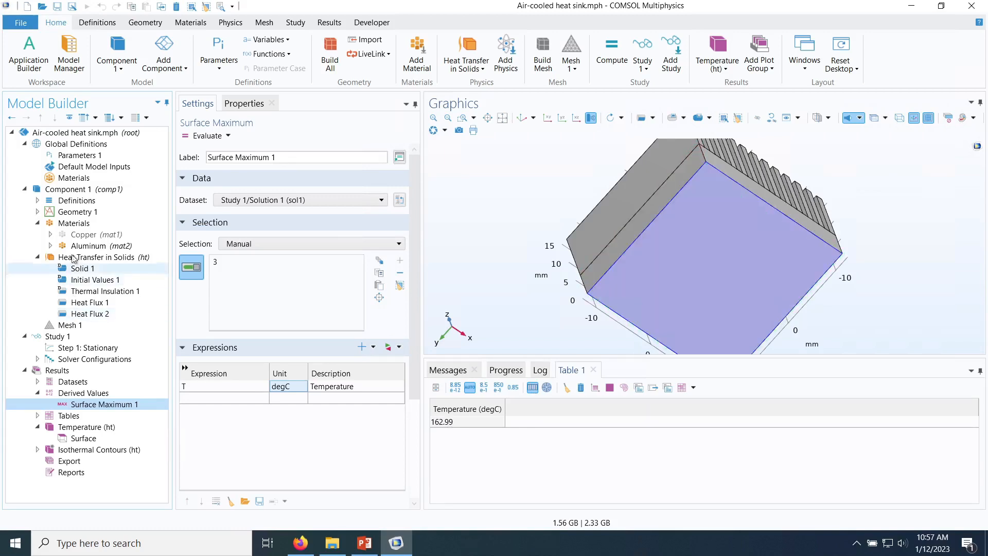
Step: Disable the Aluminum material and enable the Copper material in Component 1
left_click(86, 235)
right_click(86, 247)
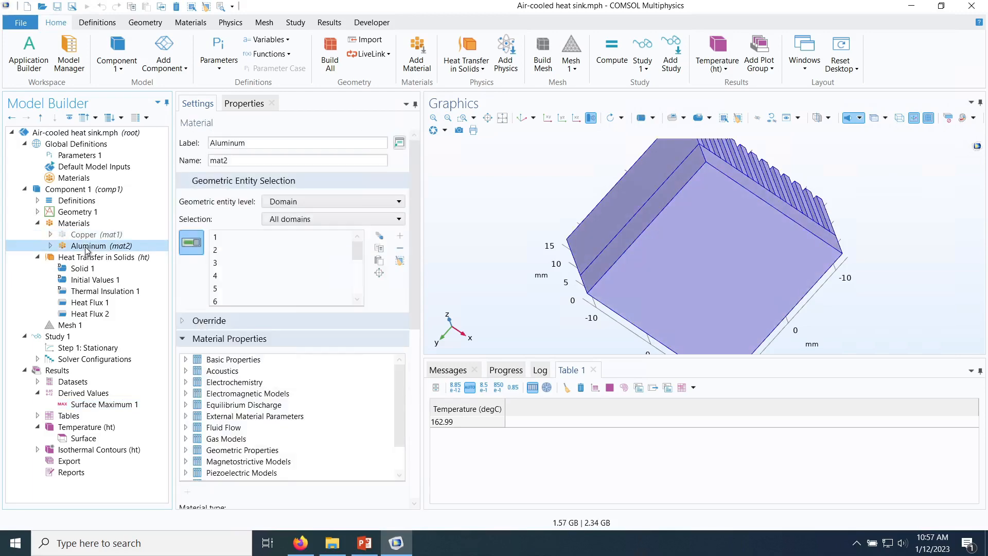
left_click(131, 404)
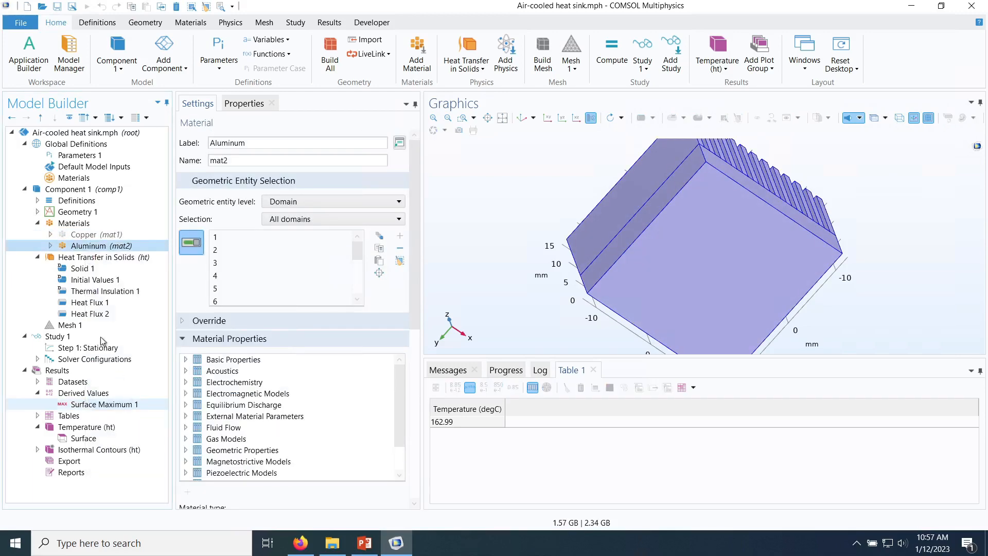
right_click(82, 235)
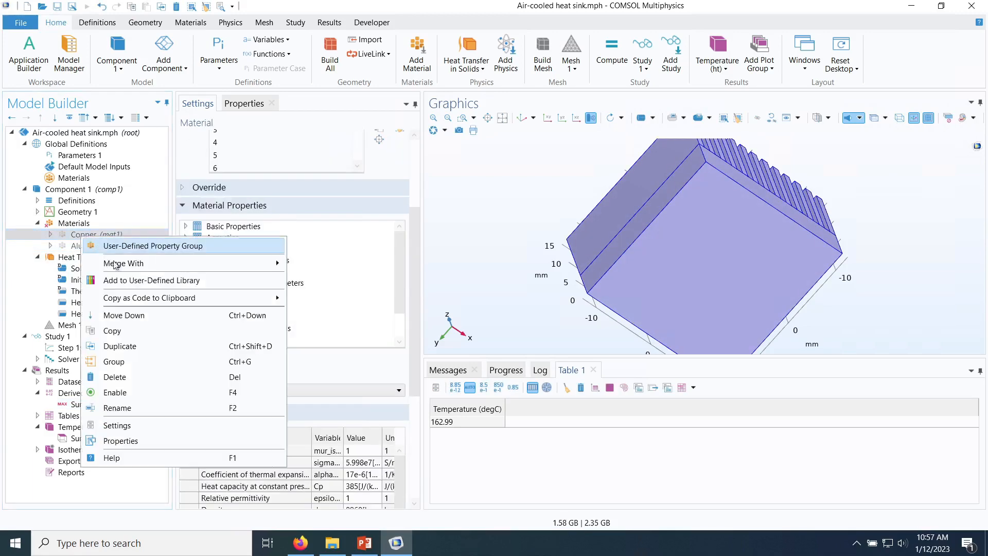
left_click(125, 392)
Step: Recompute Study 1 with copper and evaluate Surface Maximum 1 into the existing Table 1
left_click(54, 338)
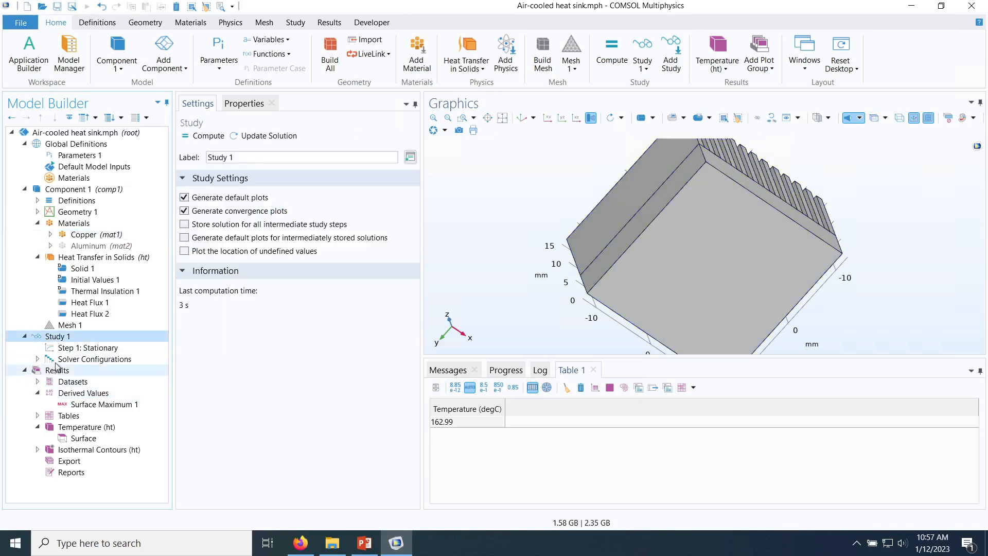
left_click(209, 137)
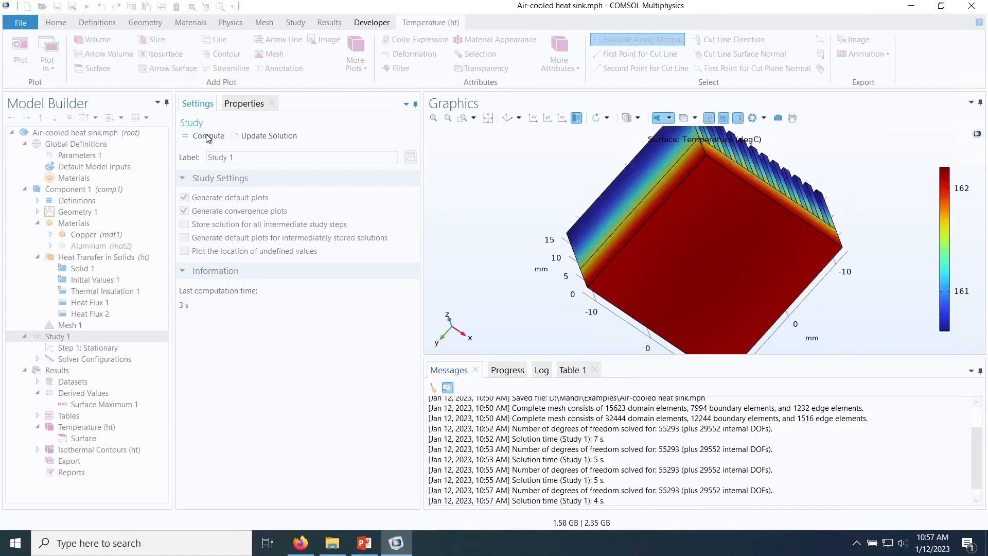
left_click(102, 405)
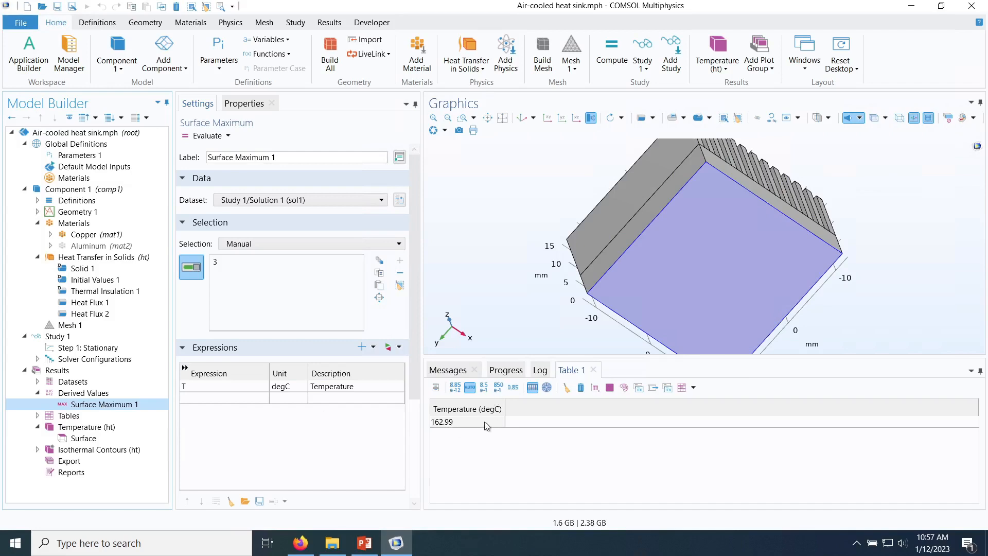
left_click(228, 135)
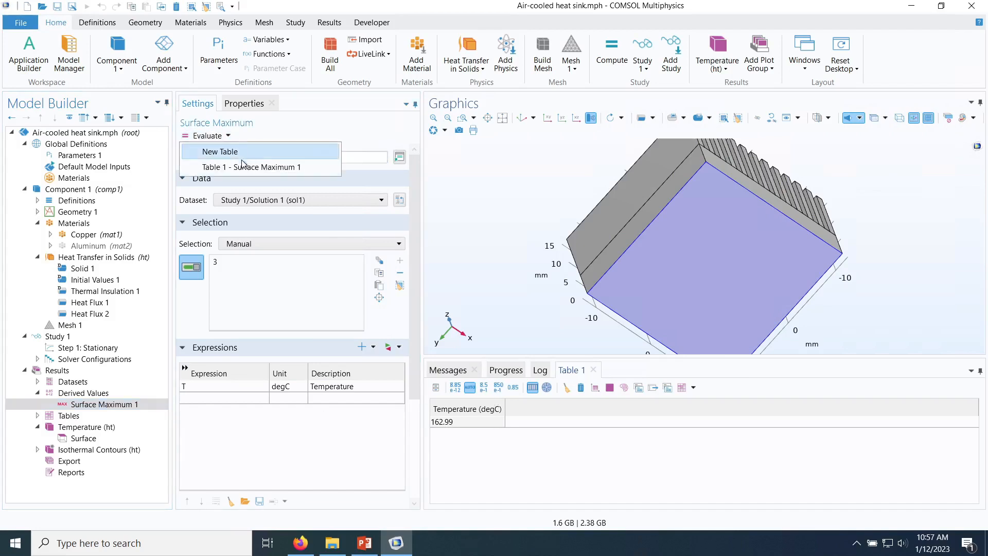
left_click(240, 168)
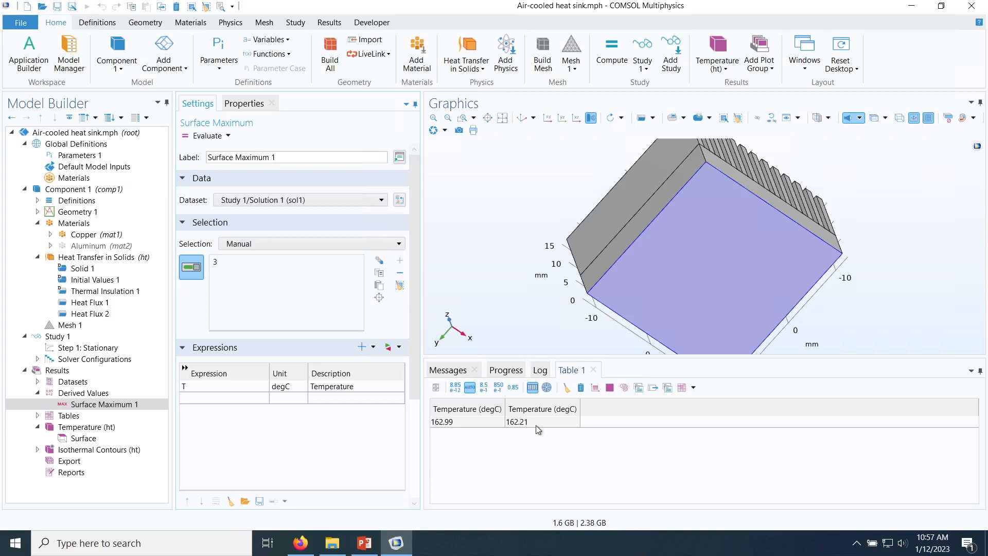
Step: Set the base thickness parameter tb to 2.5 mm in Parameters 1
left_click_drag(533, 239, 515, 288)
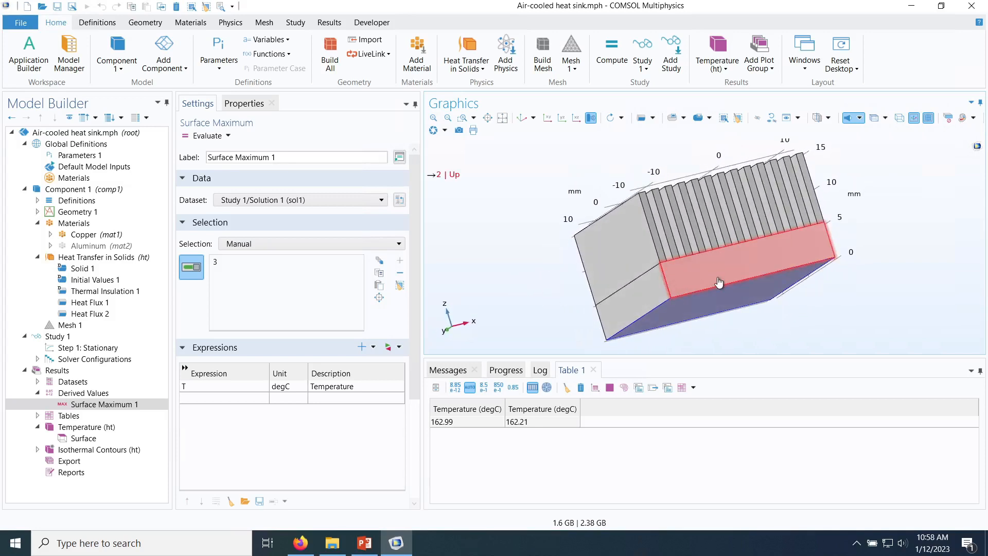
left_click(89, 158)
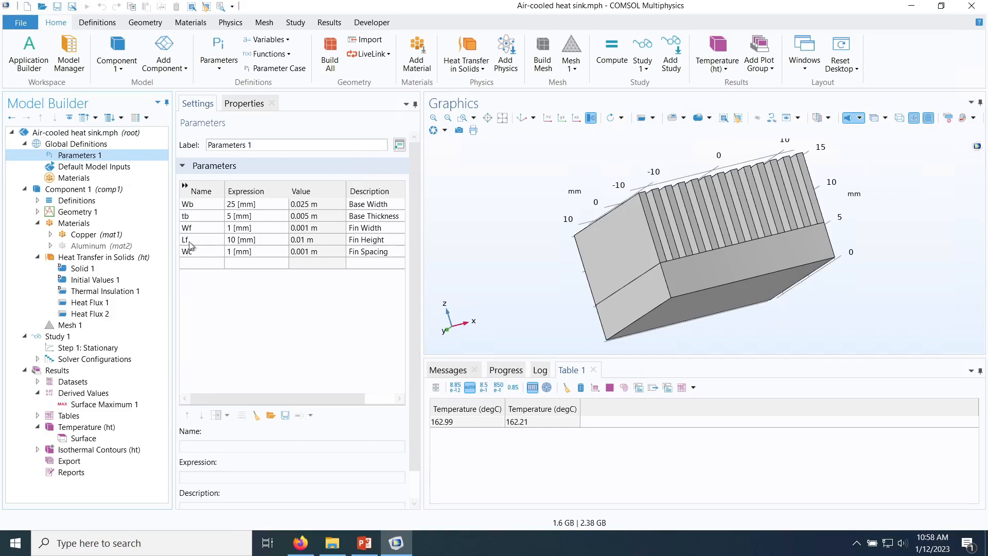
double_click(230, 216)
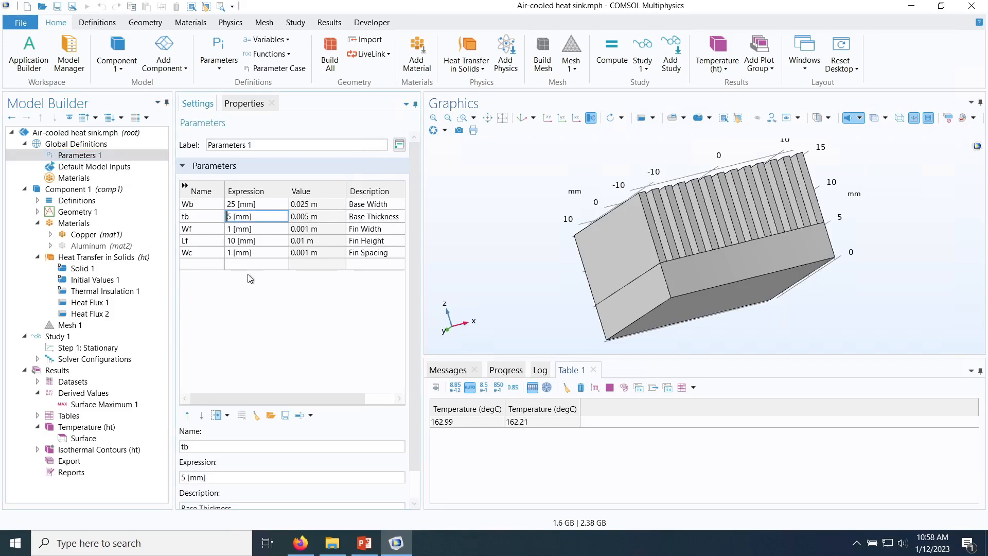
type("2.")
key("Return")
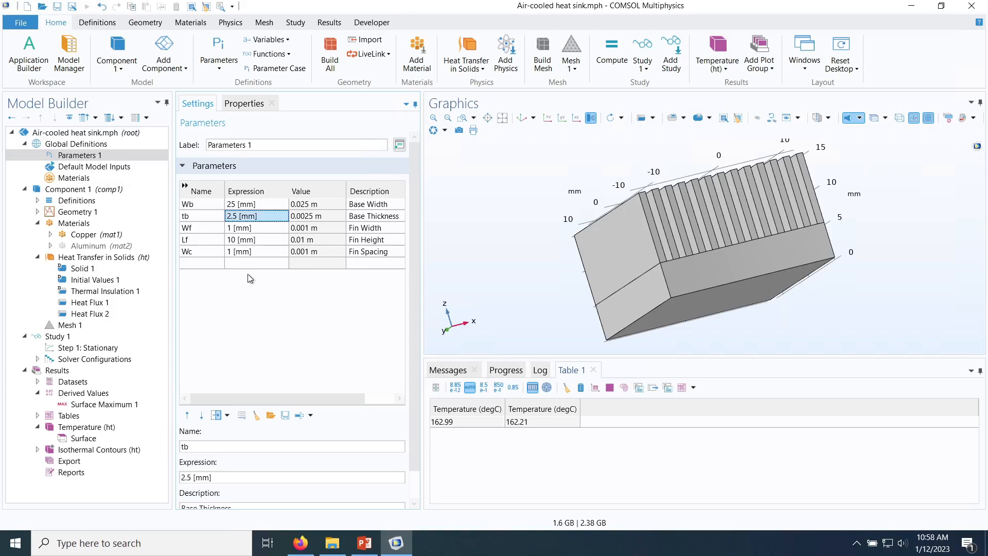
Step: Set the fin height parameter Lf to 15 mm in Parameters 1
double_click(233, 241)
key("BackSpace")
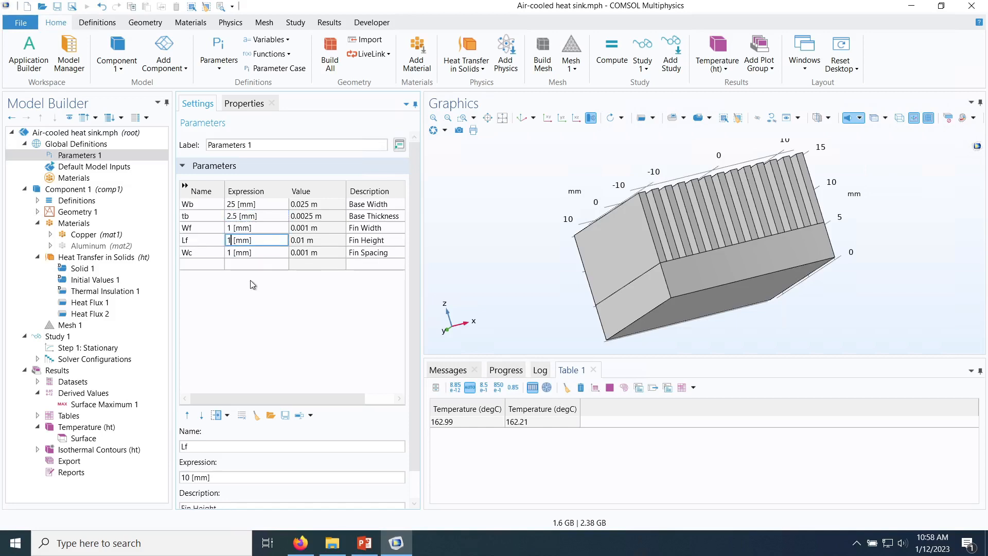
type("5")
key("Return")
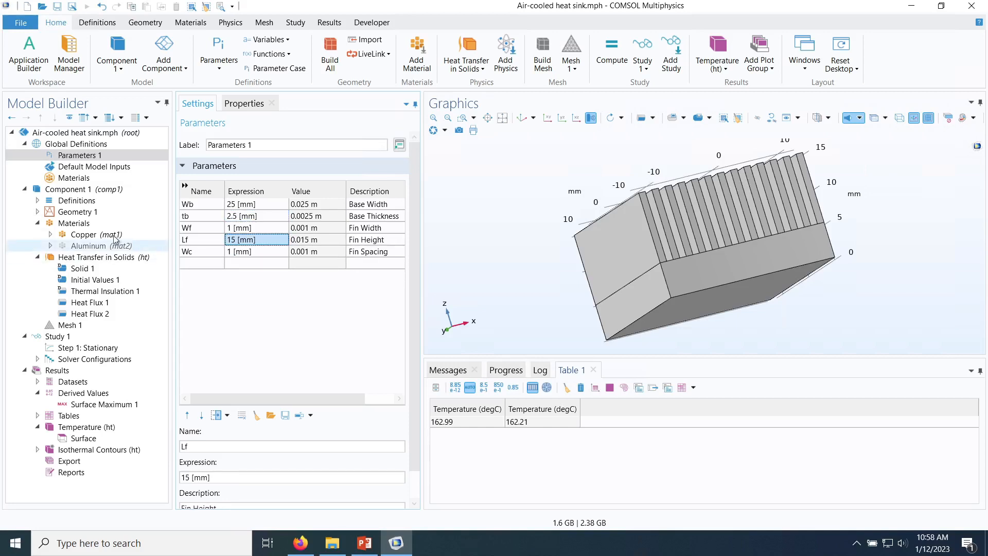
Step: Rebuild all of Geometry 1 with the updated base thickness and fin height
left_click(61, 214)
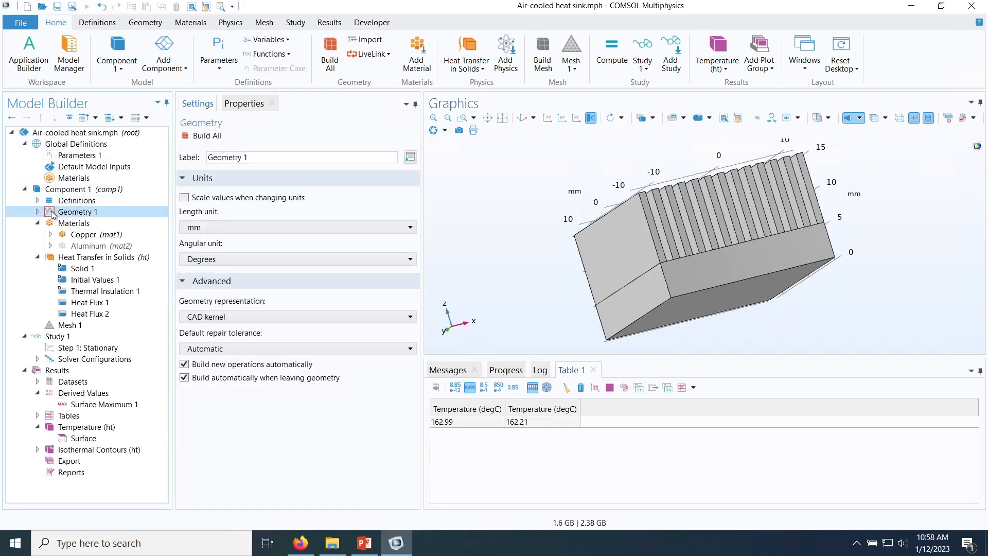
left_click(37, 212)
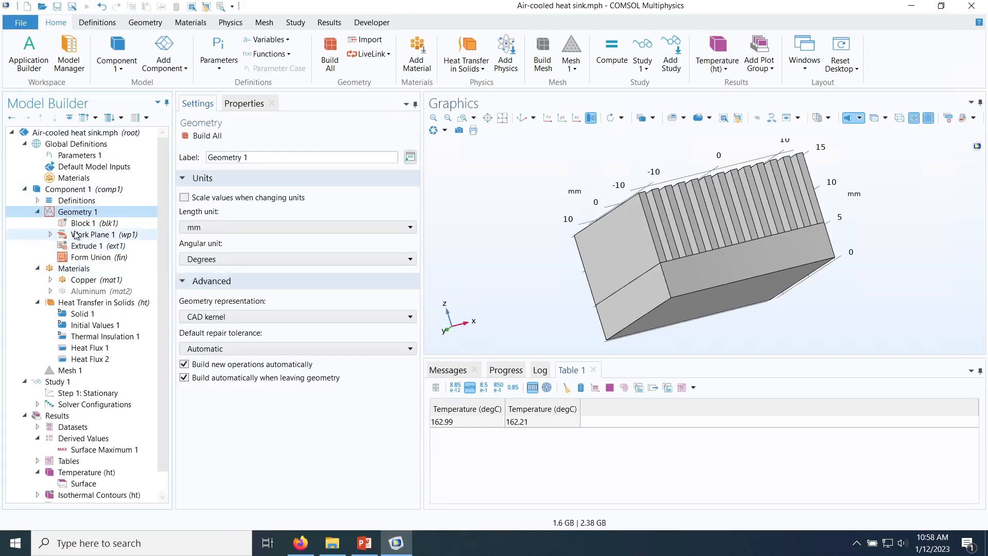
left_click(196, 136)
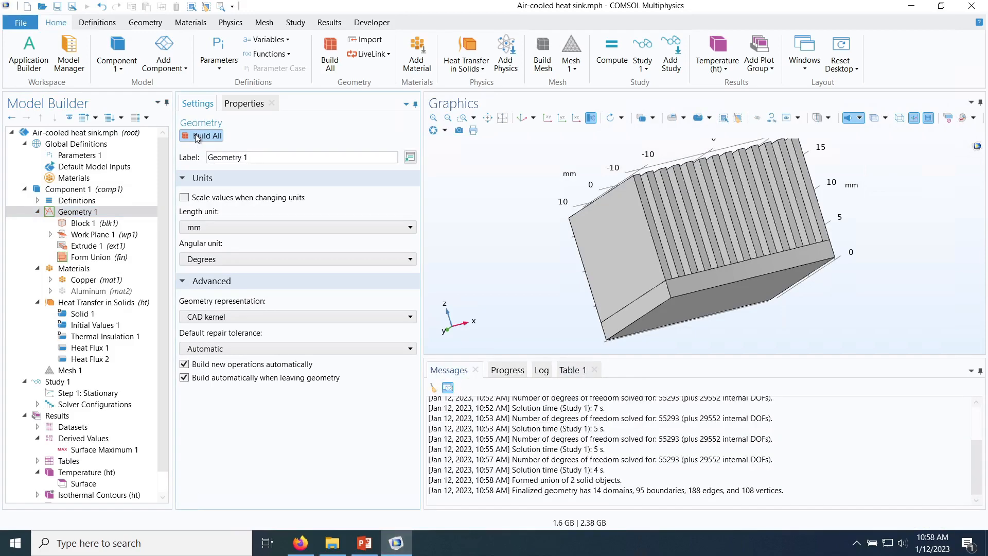
mouse_move(845, 269)
left_mouse_down()
mouse_move(858, 276)
mouse_move(835, 258)
mouse_move(835, 281)
left_mouse_up()
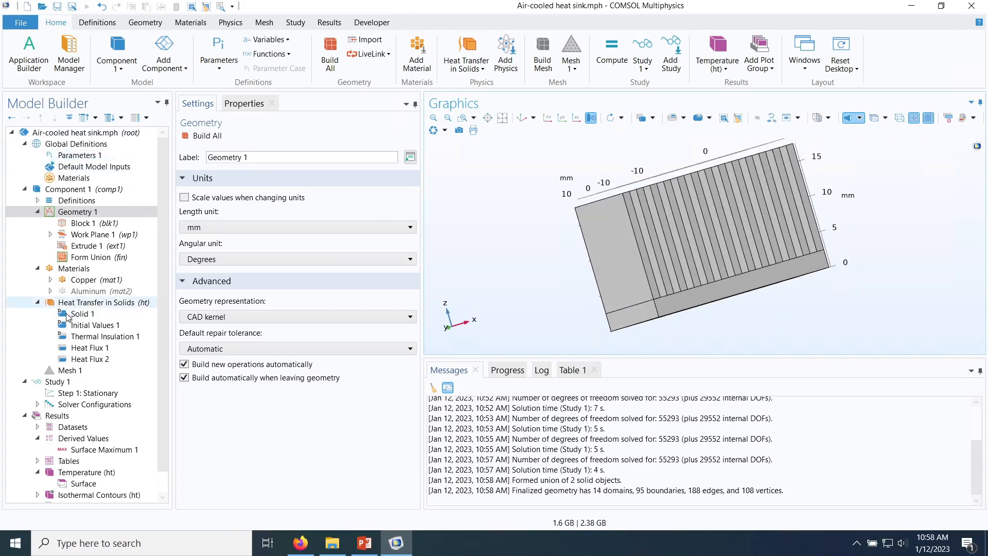
Step: Rebuild Mesh 1 on the updated heat sink geometry, keeping the Finer element size
left_click(67, 370)
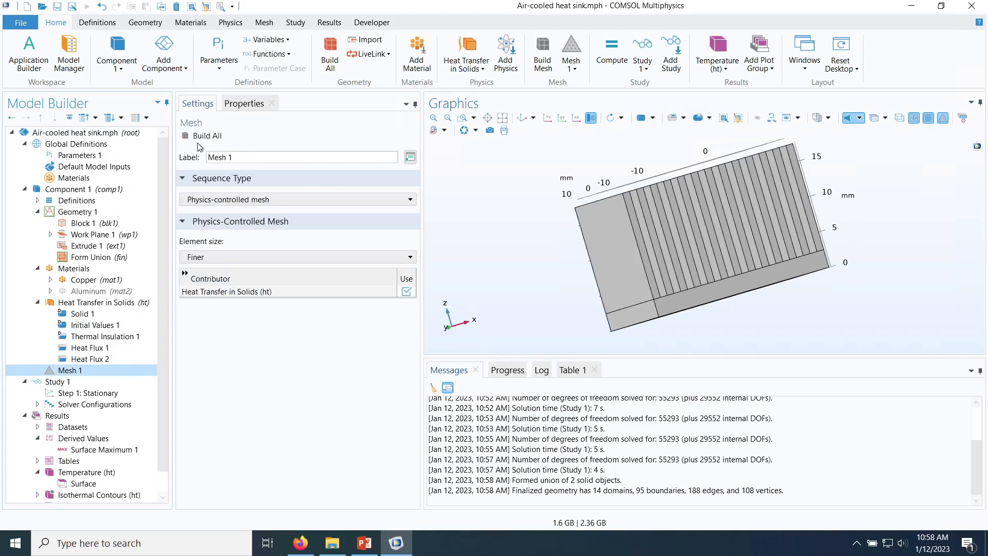
left_click(206, 136)
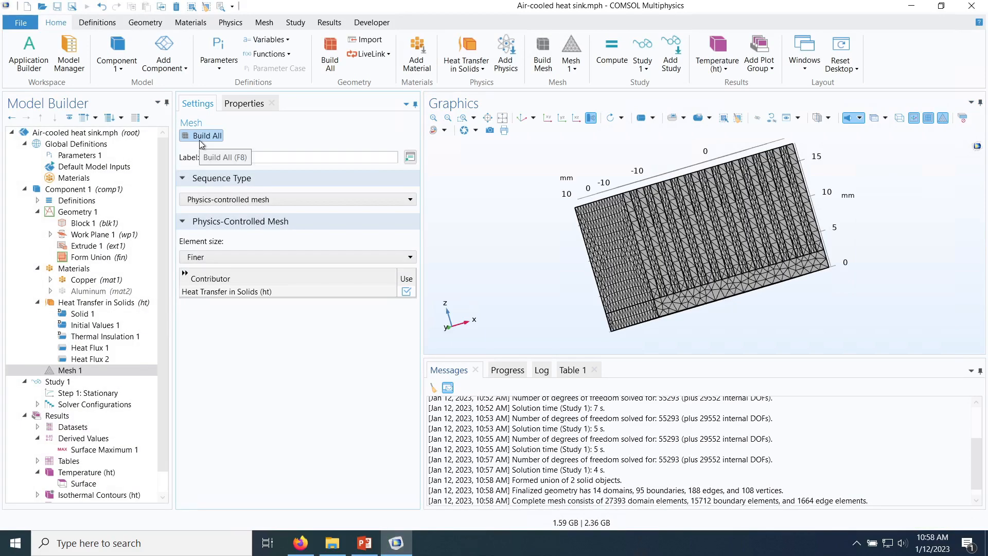
left_click_drag(863, 254, 896, 276)
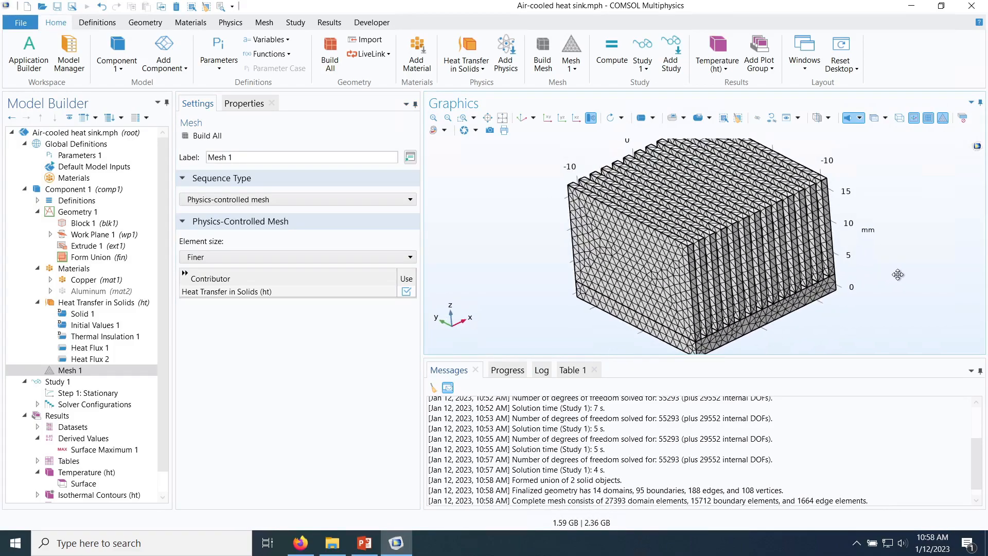
Step: Recompute Study 1 for the new dimensions with copper and evaluate Surface Maximum 1 into the existing Table 1
left_click(57, 382)
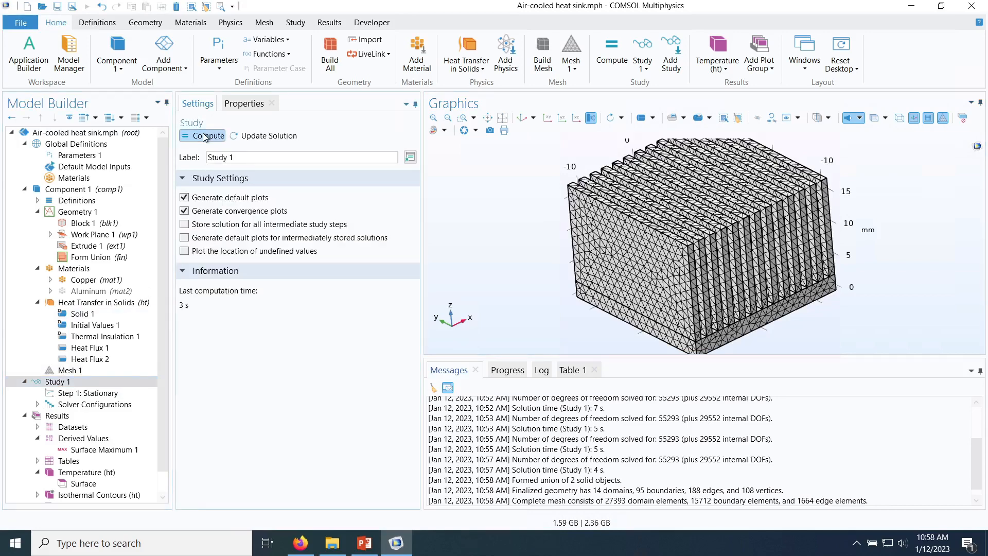
left_click(206, 136)
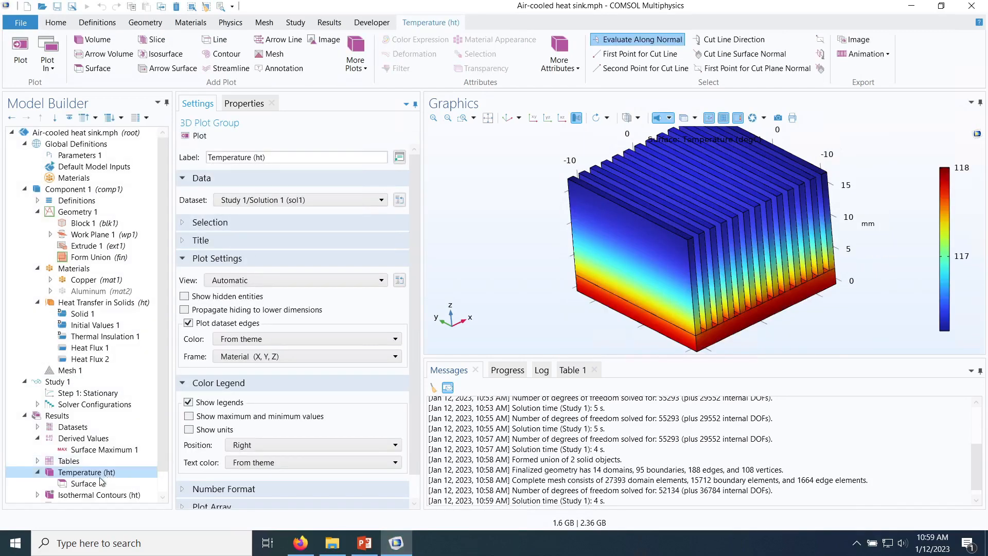
left_click(103, 449)
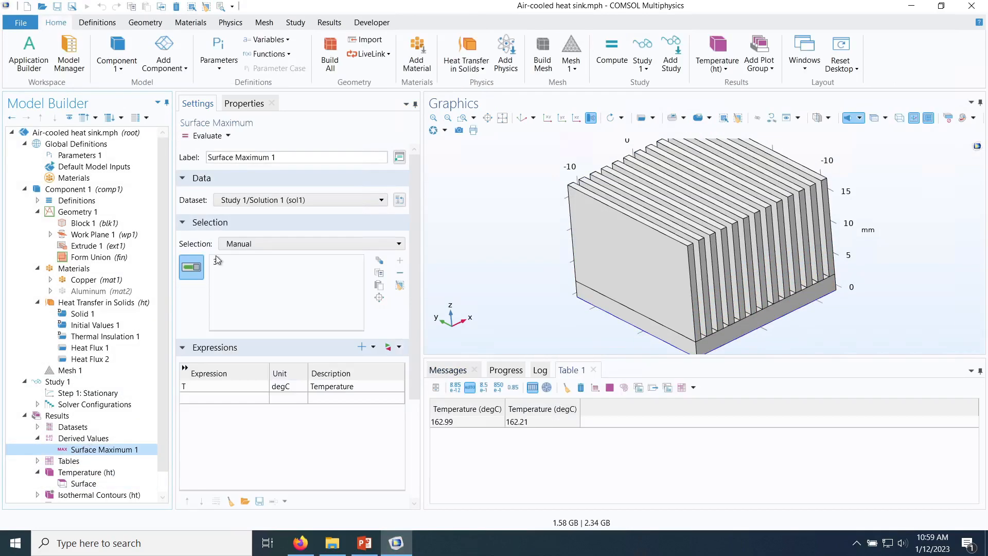
left_click(227, 135)
left_click(230, 167)
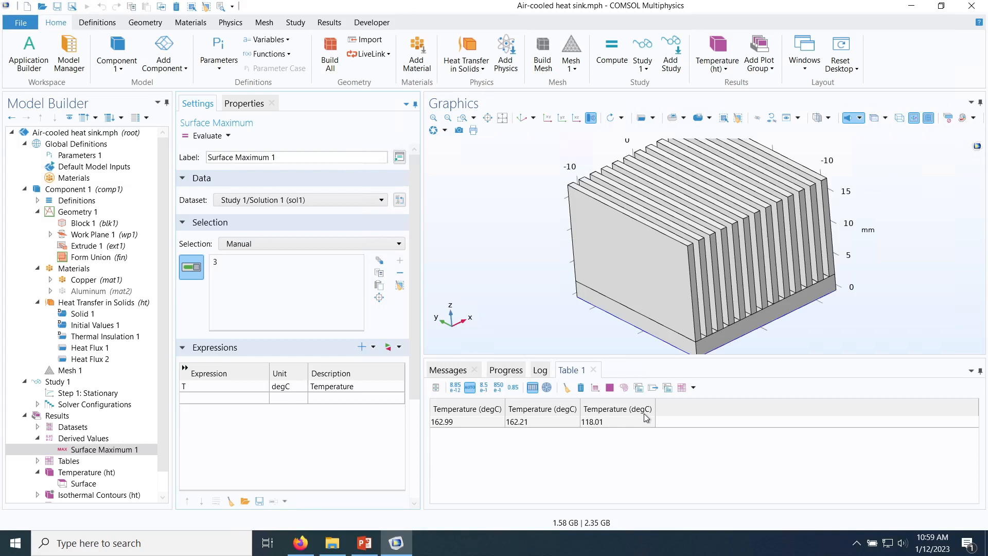
Step: Disable the Copper material and enable the Aluminum material in Component 1
left_click(97, 280)
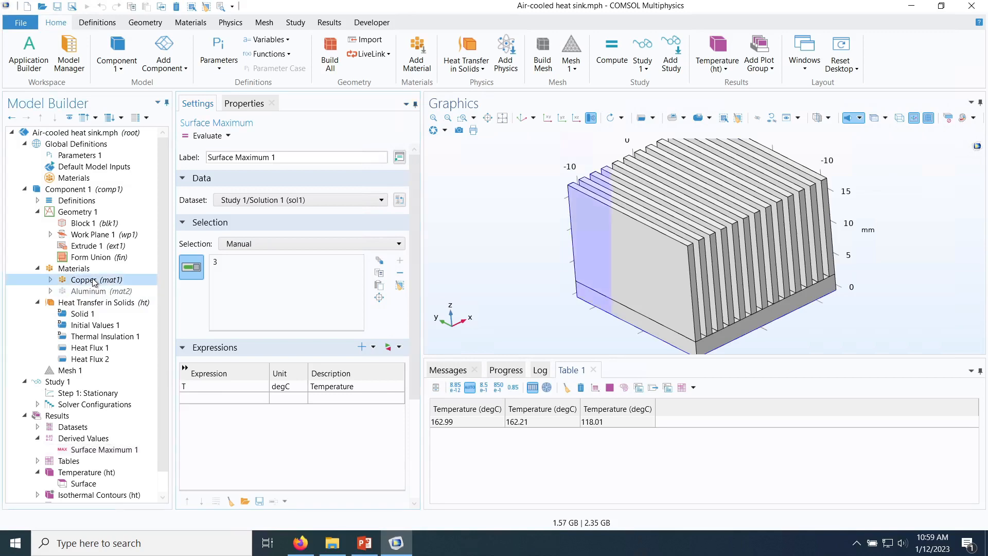
right_click(97, 279)
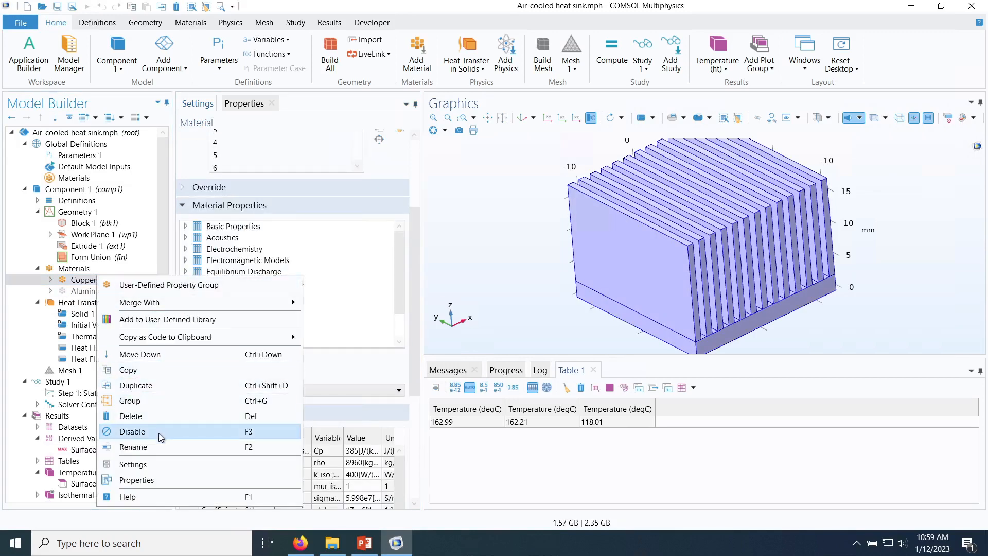
left_click(158, 434)
left_click(100, 290)
right_click(103, 291)
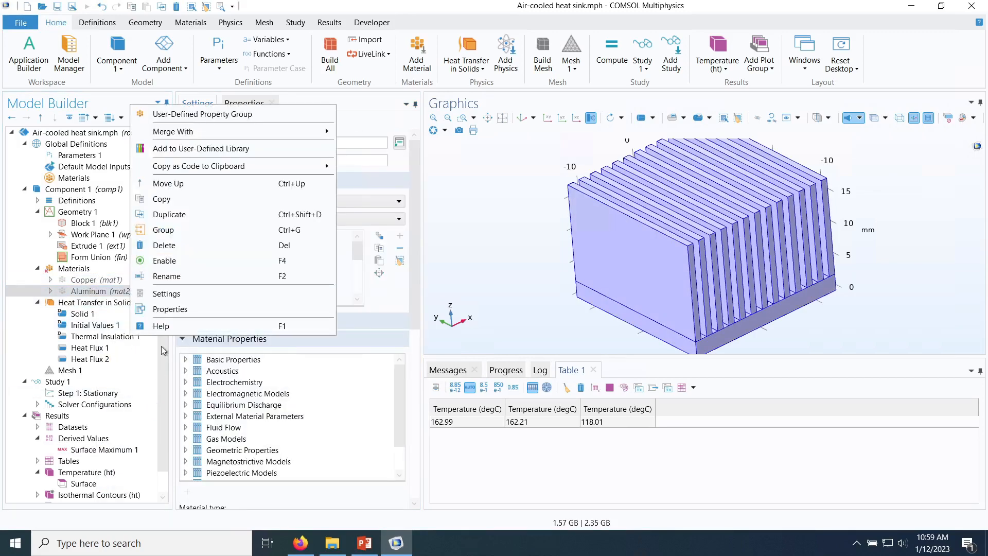
left_click(172, 262)
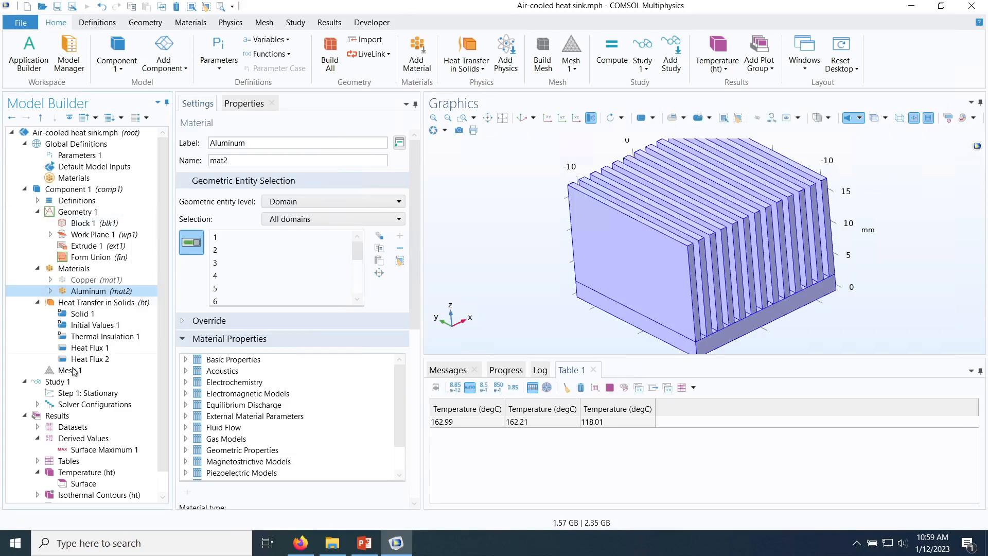
Step: Recompute Study 1 with aluminum and add the Surface Maximum 1 result to Table 1
left_click(56, 382)
left_click(209, 137)
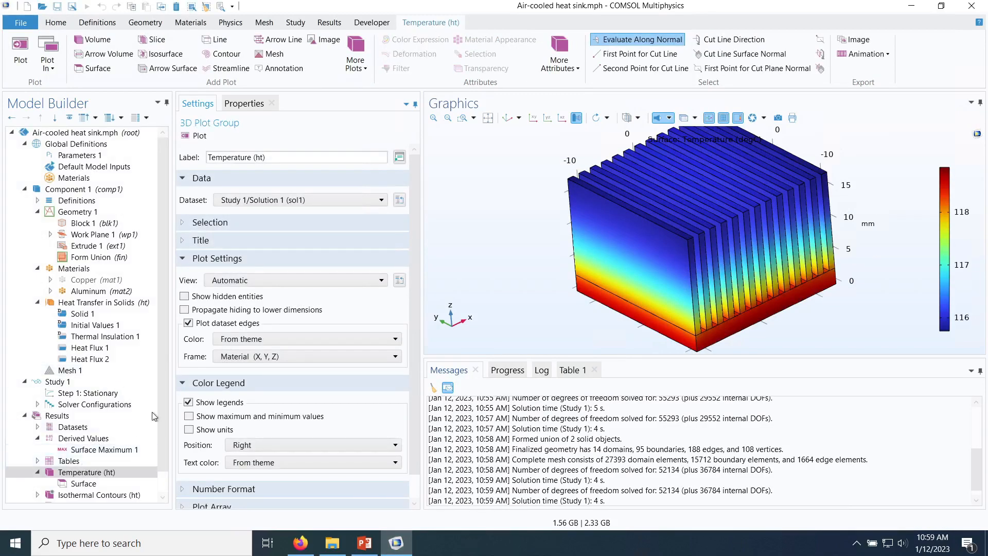
scroll(165, 375, "down", 2)
left_click(84, 427)
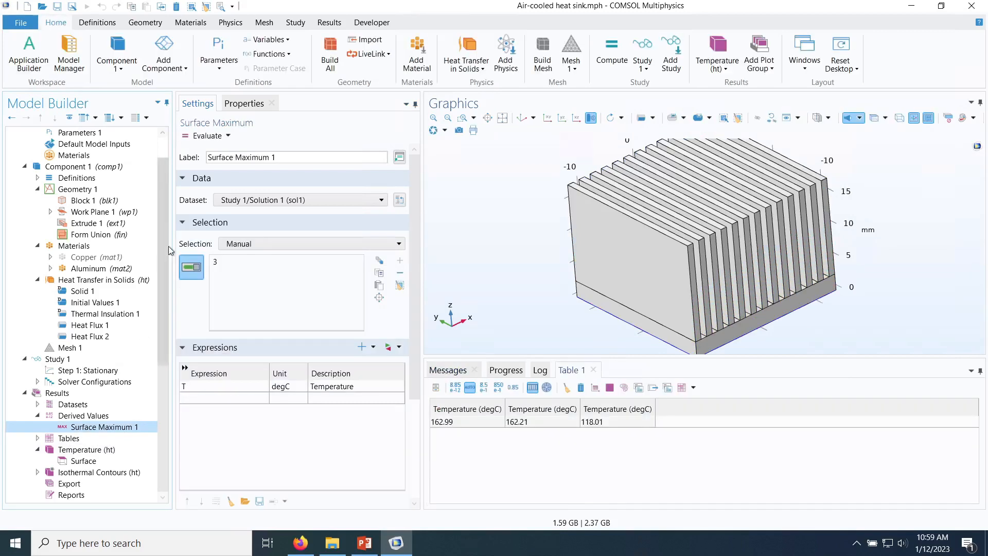
left_click(229, 137)
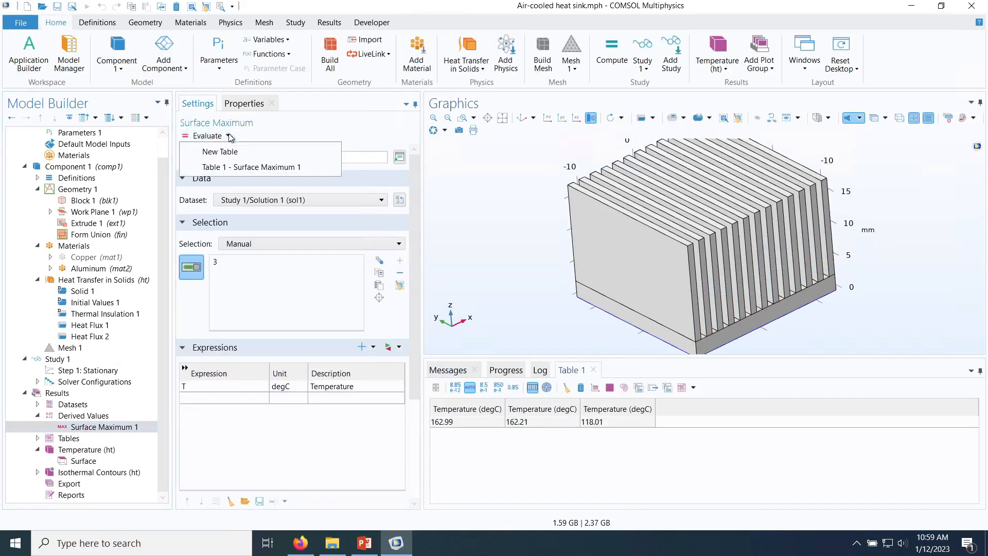
left_click(238, 168)
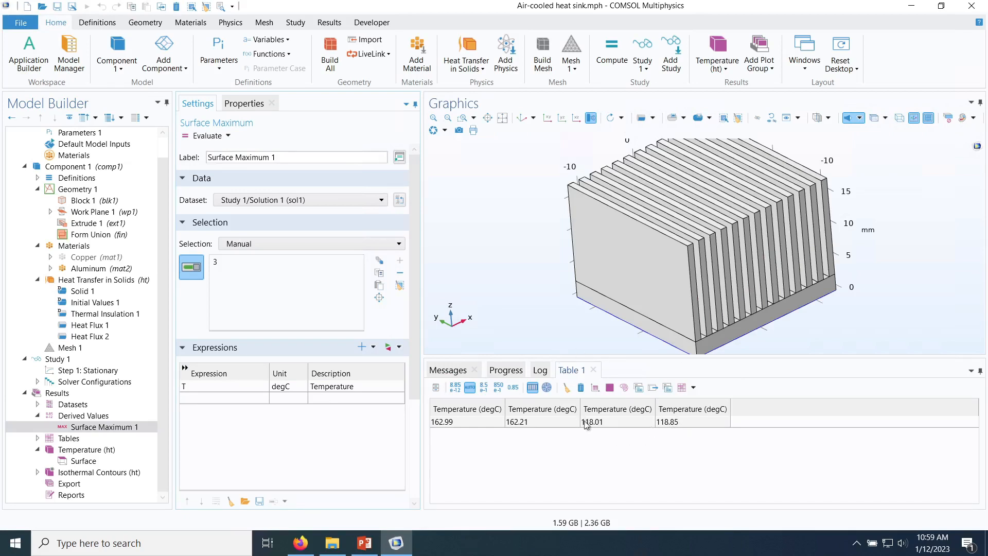
Step: Inspect the heat sink's base and fins from several angles and review their dimensions in Parameters 1
left_click_drag(610, 317, 579, 295)
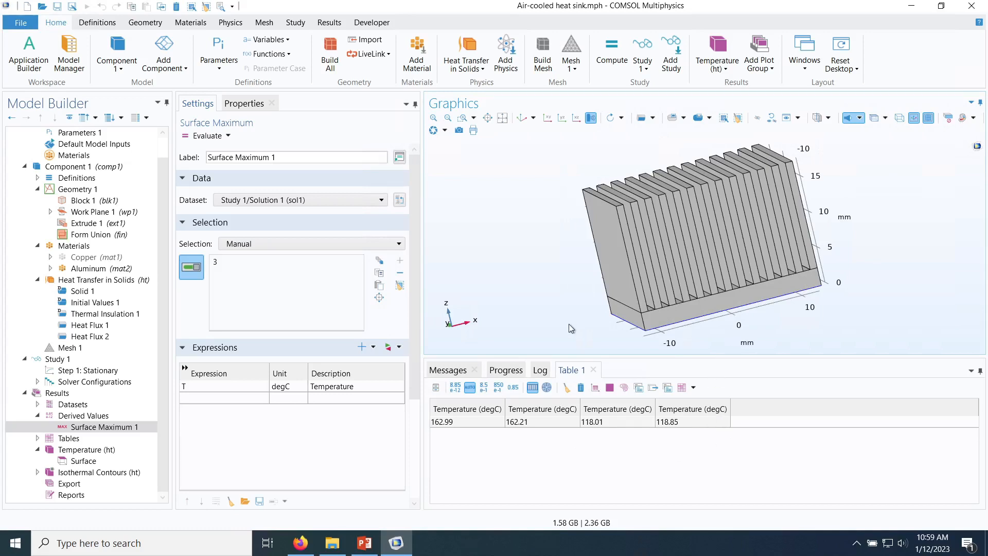
mouse_move(566, 309)
left_mouse_down()
mouse_move(571, 279)
mouse_move(571, 297)
left_mouse_up()
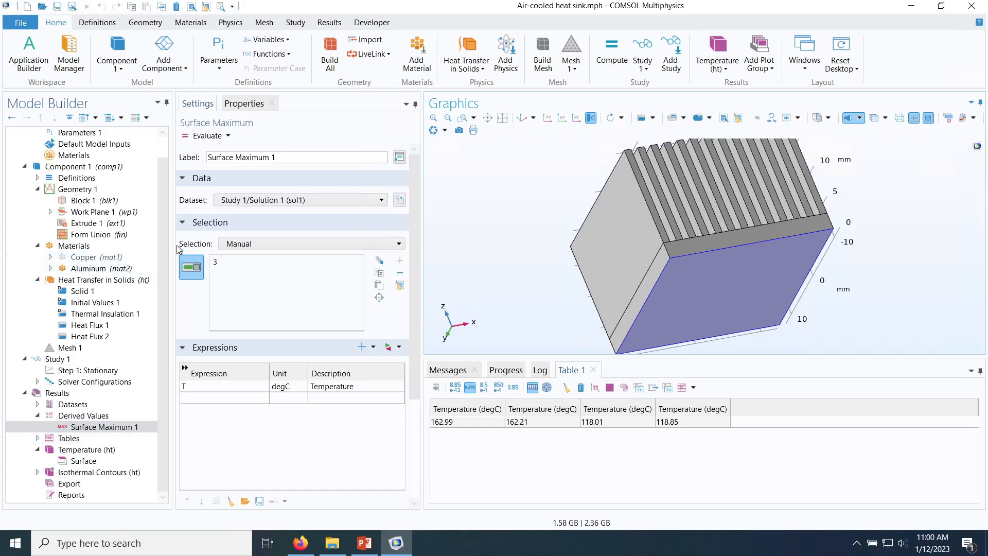
scroll(92, 170, "up", 2)
left_click(87, 157)
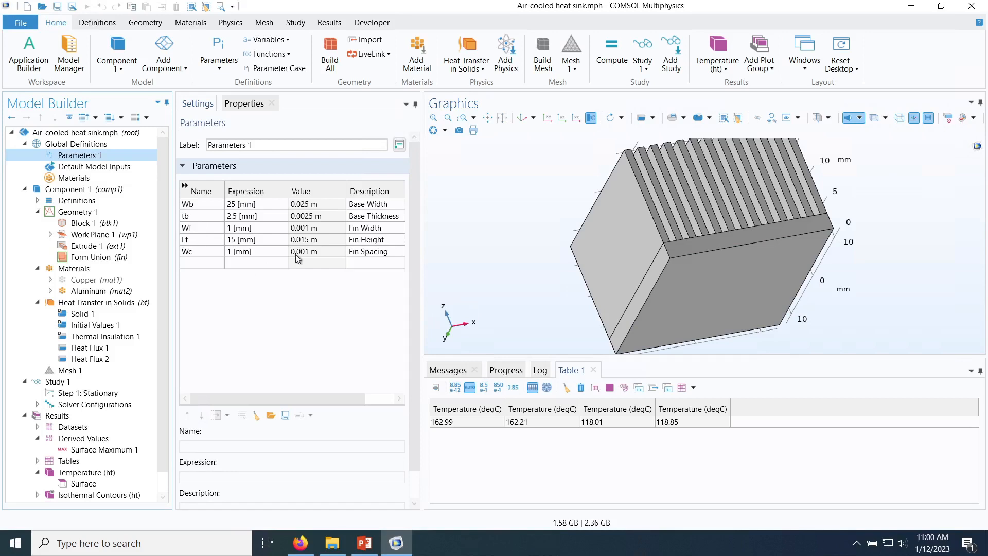
left_click_drag(546, 297, 549, 299)
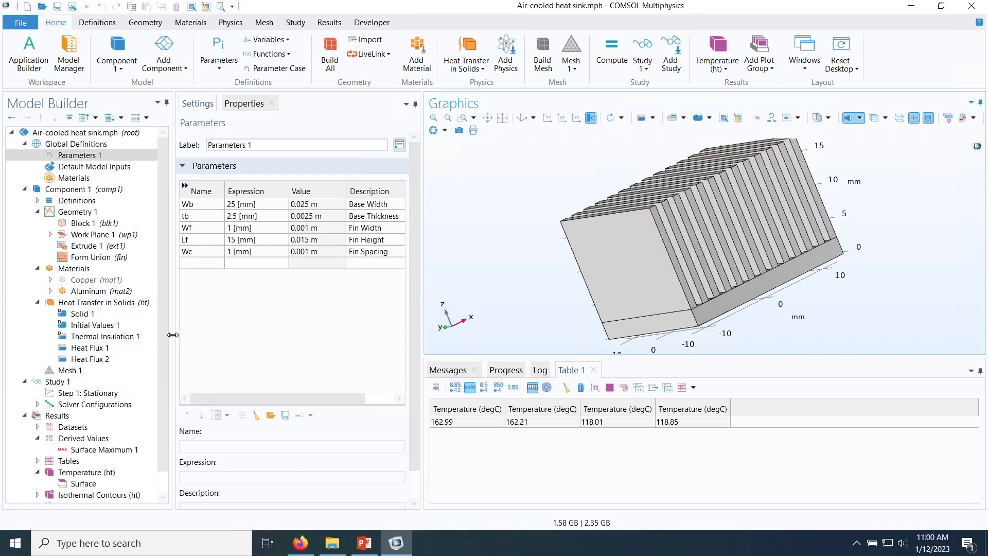
Step: Widen the model tree and examine the statistics of Mesh 1, including the element counts and the element quality histogram
left_click_drag(174, 335, 205, 335)
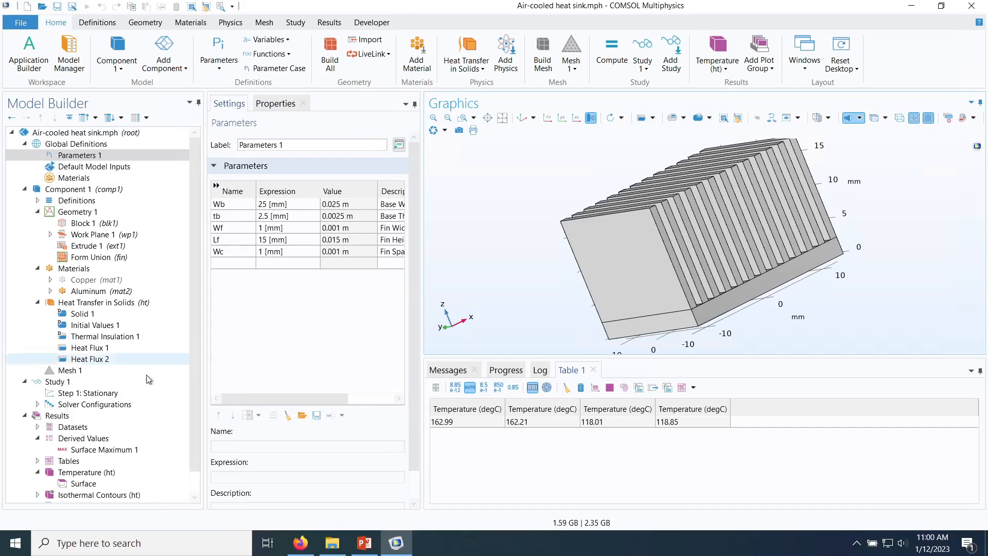
left_click(69, 371)
right_click(69, 371)
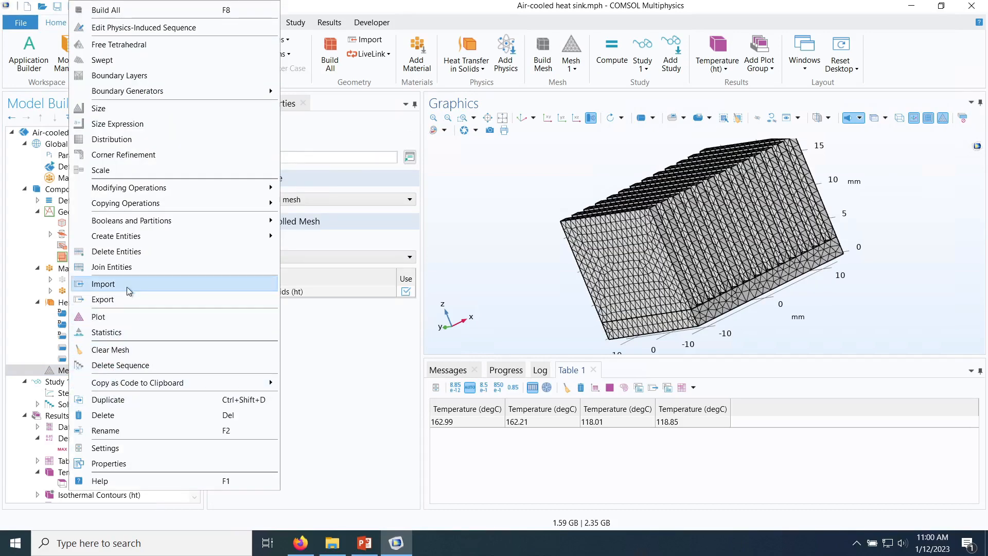
left_click(124, 338)
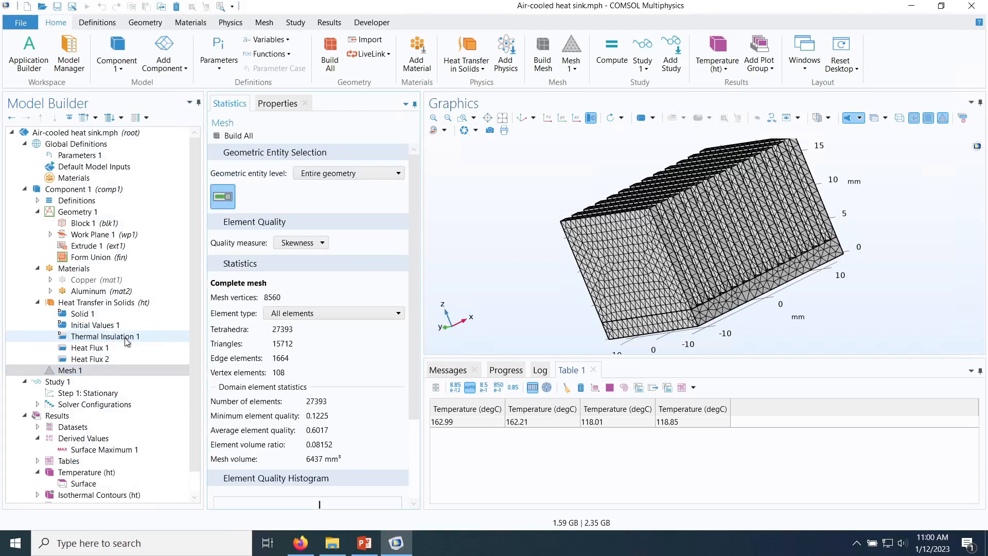
scroll(412, 345, "down", 2)
left_click_drag(412, 345, 412, 418)
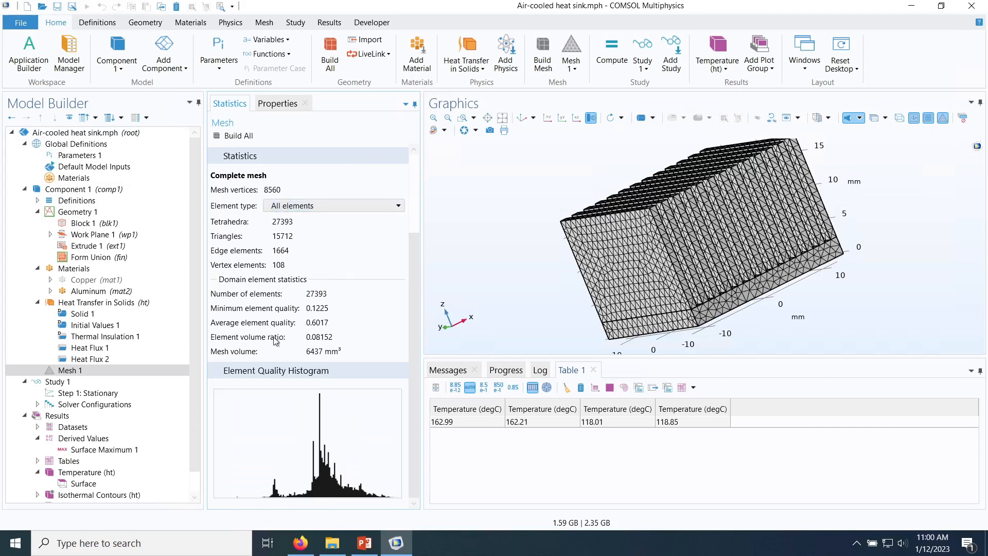
Step: Generate the statistics of Study 1 and enlarge the message area to examine the number of degrees of freedom
left_click(73, 383)
right_click(74, 384)
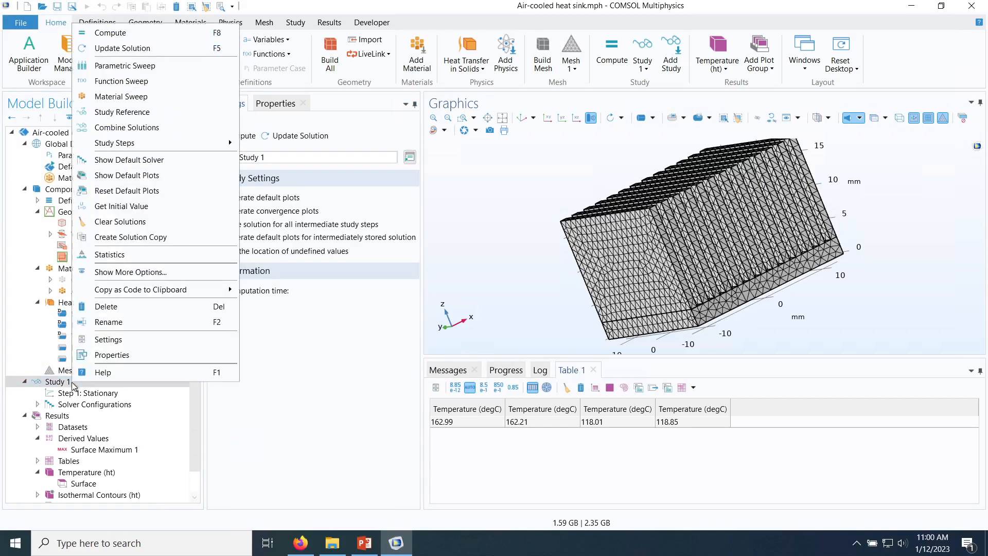
left_click(117, 256)
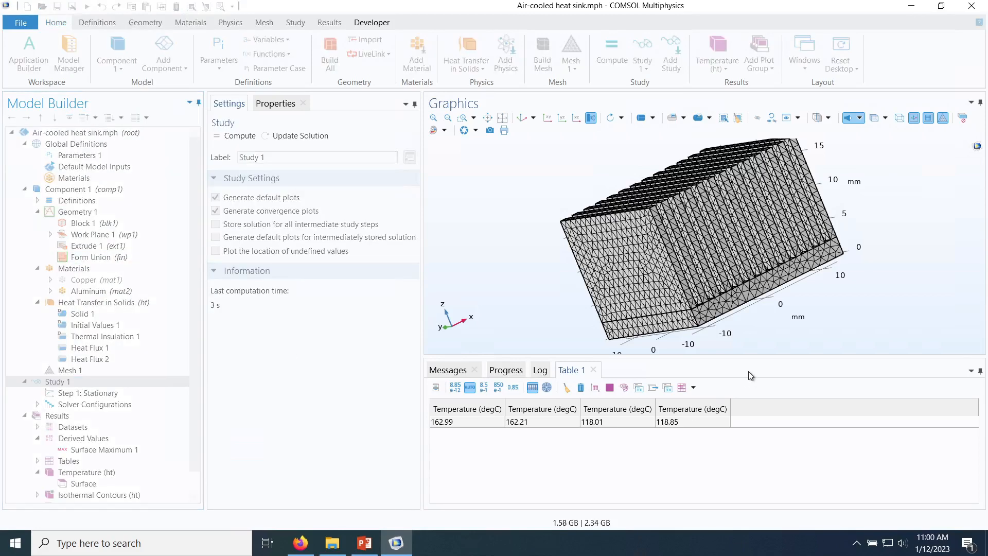
left_click_drag(668, 357, 668, 304)
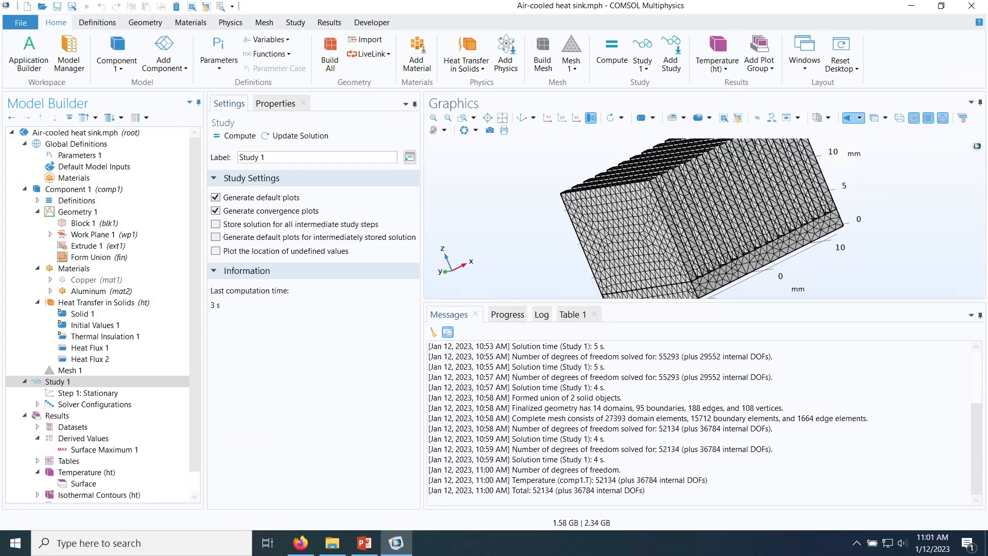
left_click_drag(679, 480, 693, 480)
left_click_drag(613, 480, 538, 490)
left_click_drag(533, 490, 550, 490)
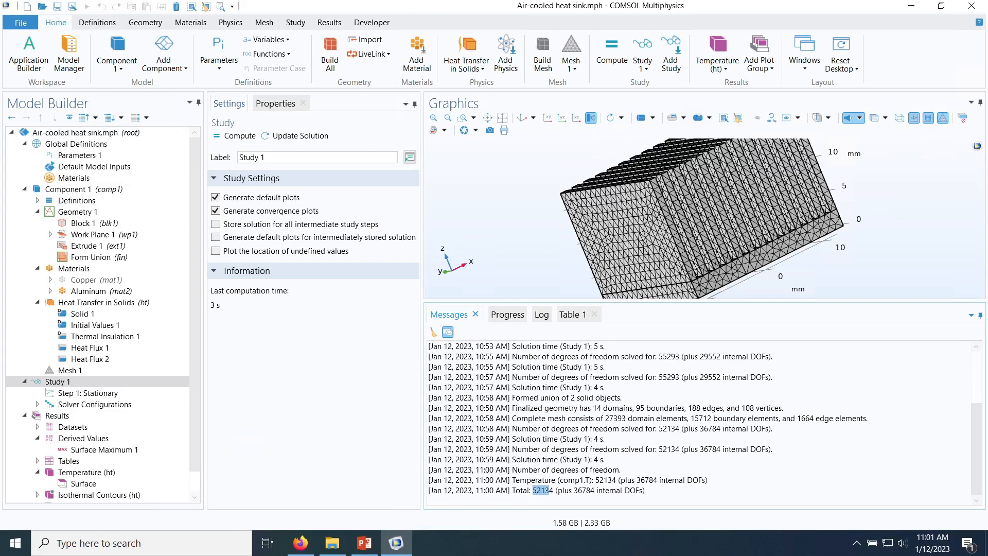